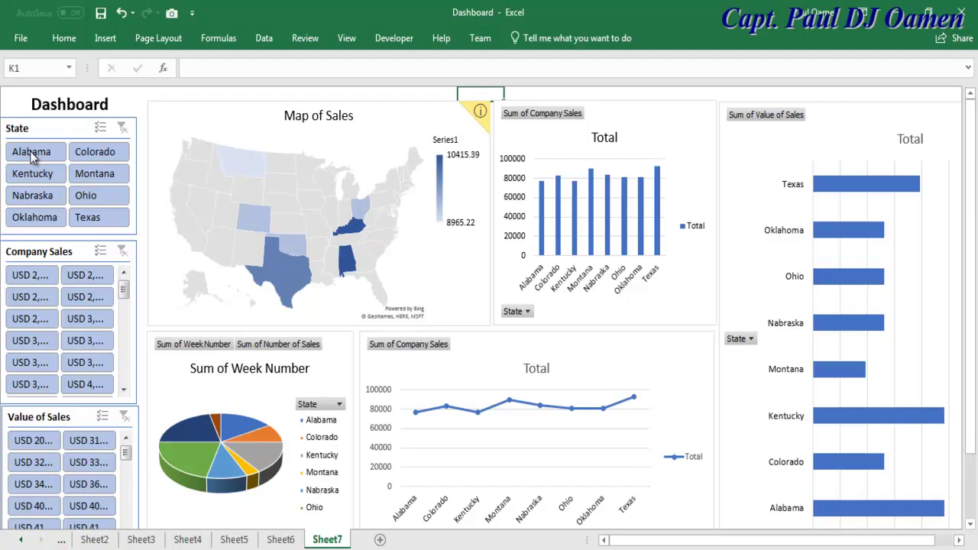
Filter the dashboard by Alabama in the State slicer and by one USD 3,... value in Company Sales, clearing each filter after viewing the charts.
left_click(30, 155)
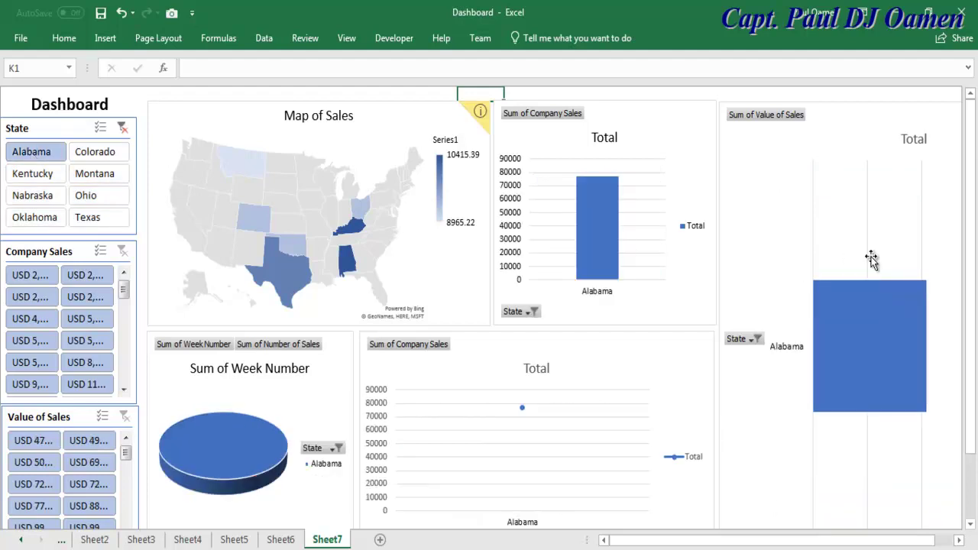
mouse_move(879, 348)
left_click(123, 129)
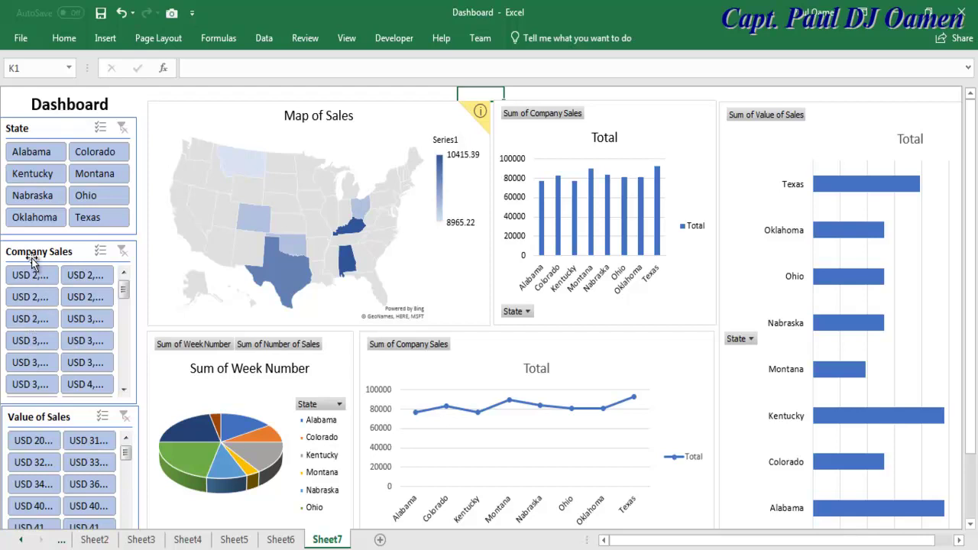
left_click(33, 342)
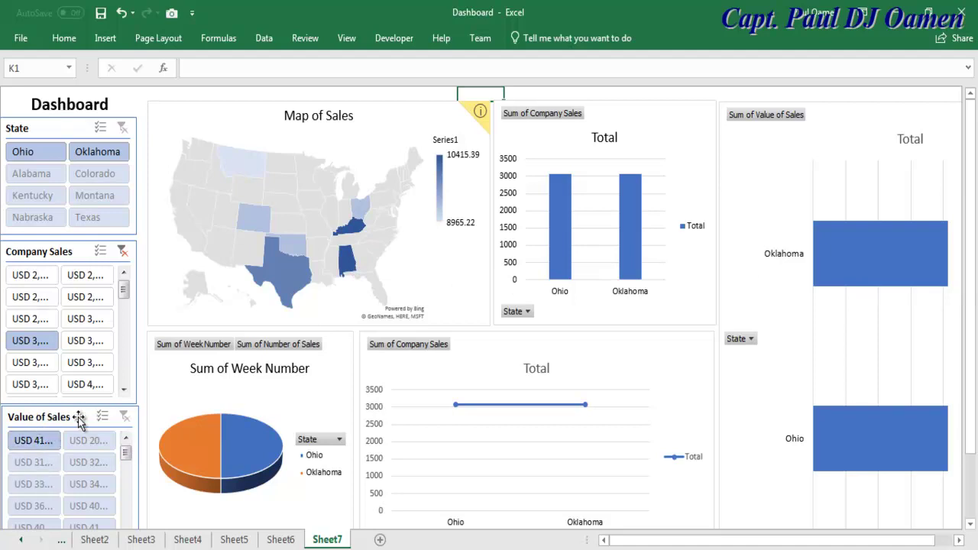
left_click(120, 253)
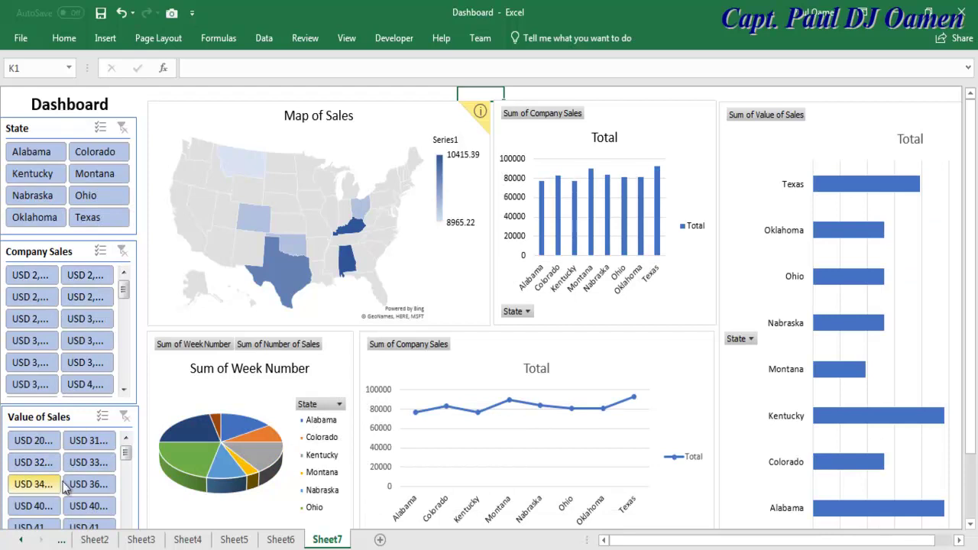
Filter the dashboard by the USD 36... value and by the USD 32... value in the Value of Sales slicer, and clear the filter.
left_click(89, 484)
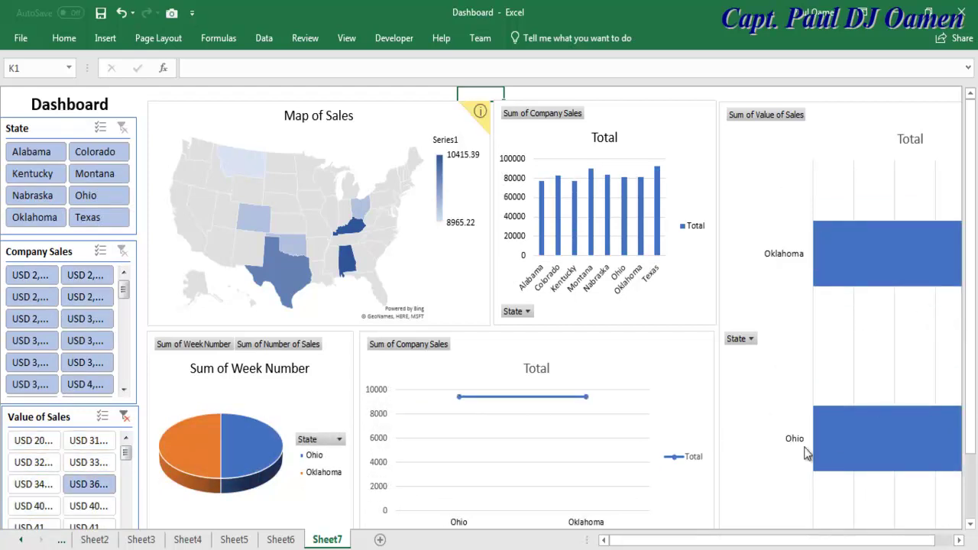
left_click(34, 463)
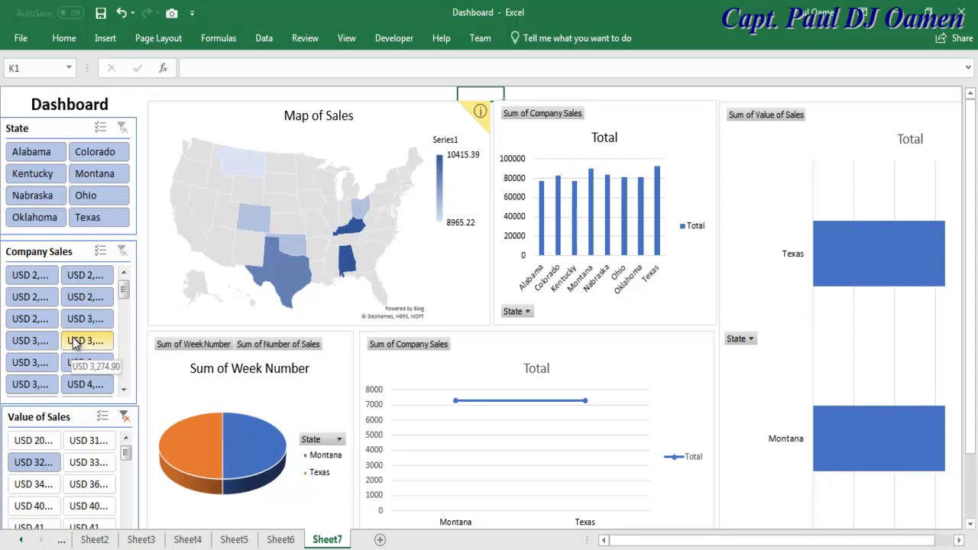
left_click(124, 417)
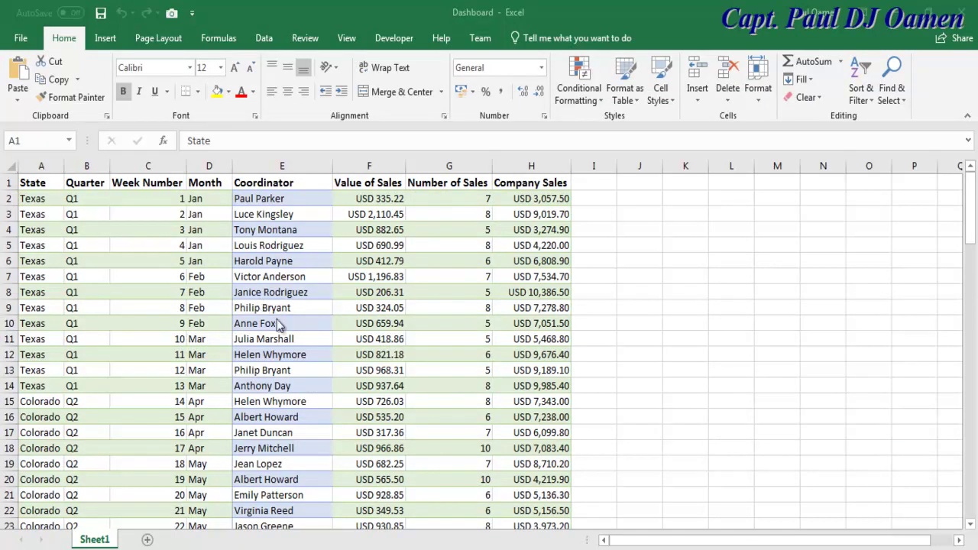
Convert the sales data range A1:H105 on Sheet1 into a table with headers.
left_click(32, 187)
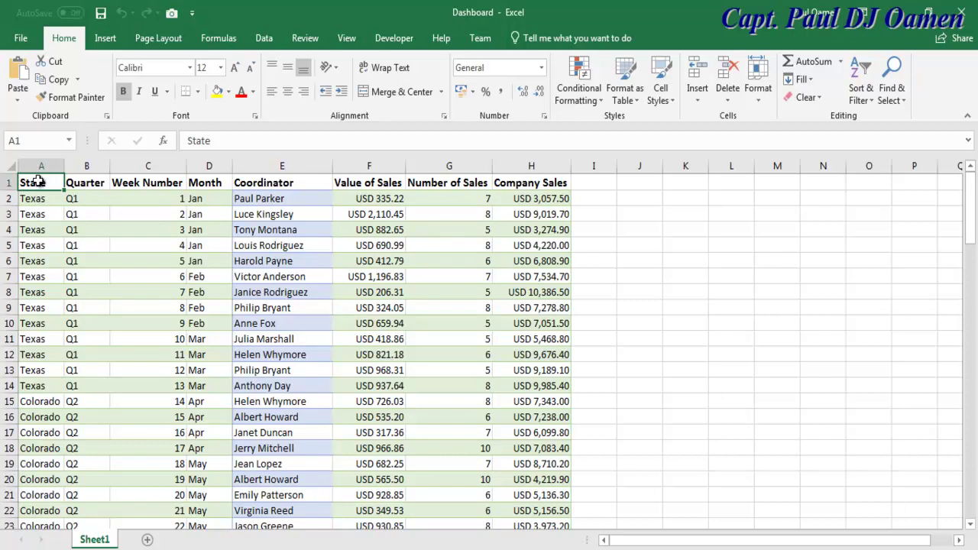
left_click(106, 40)
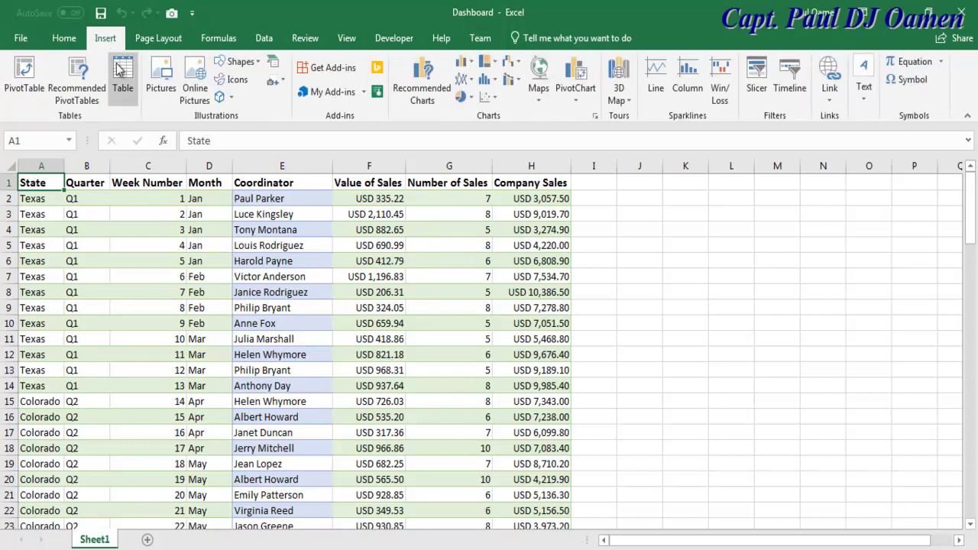
left_click(123, 72)
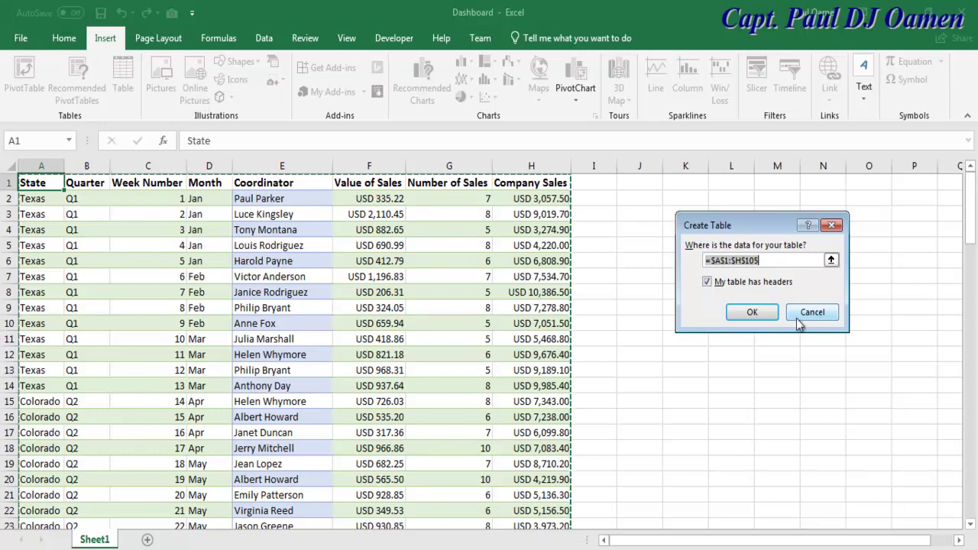
left_click(753, 312)
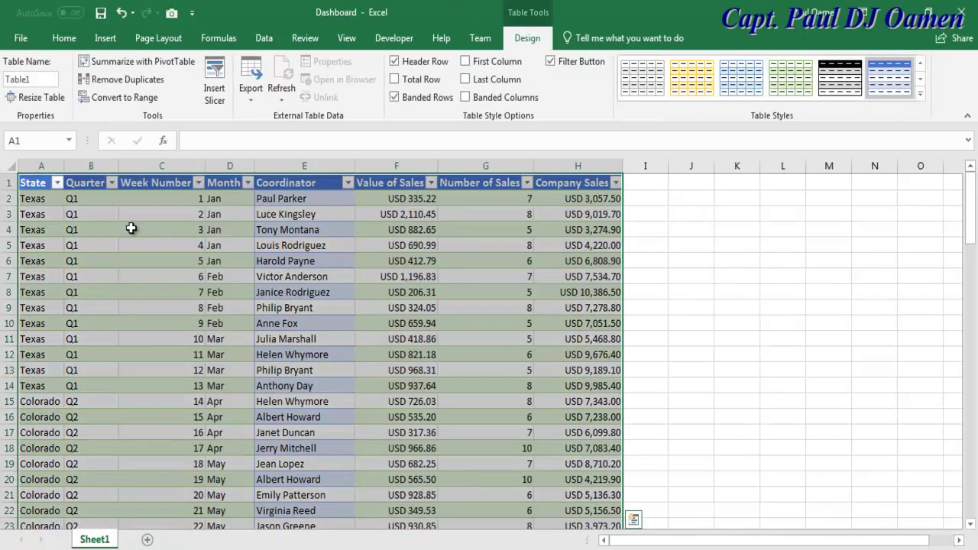
left_click(57, 183)
left_click(341, 320)
Add a new table column headed "Initia" in cell I1, beside Company Sales.
left_click(658, 180)
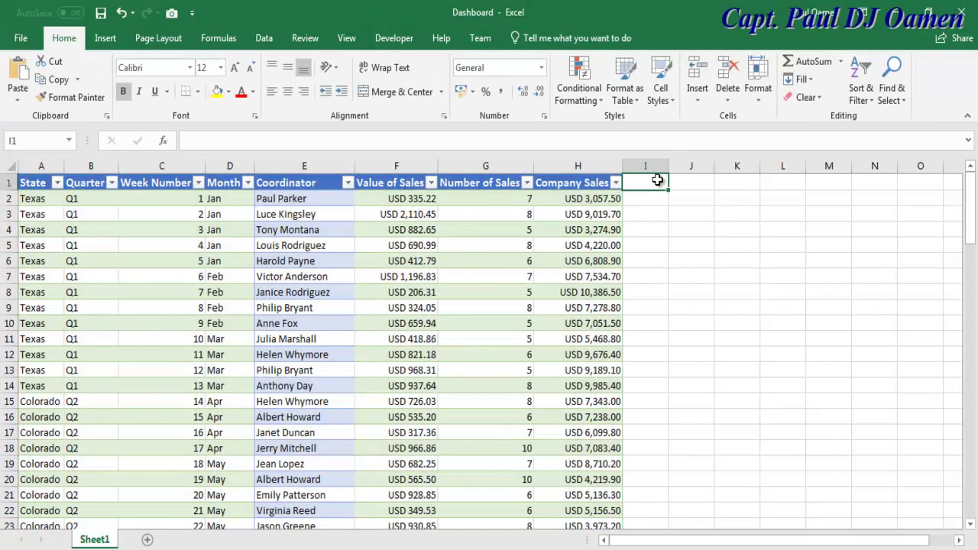
type("Initia")
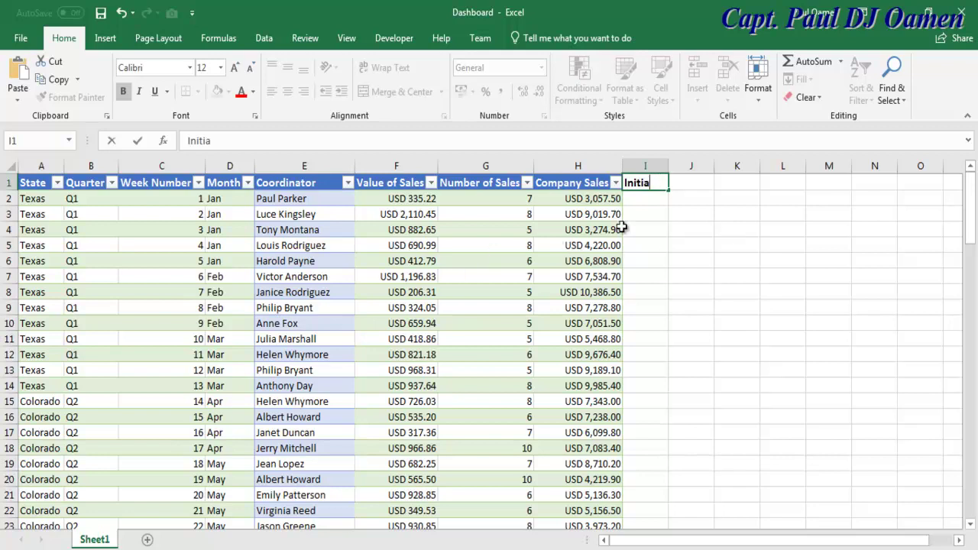
left_click(657, 200)
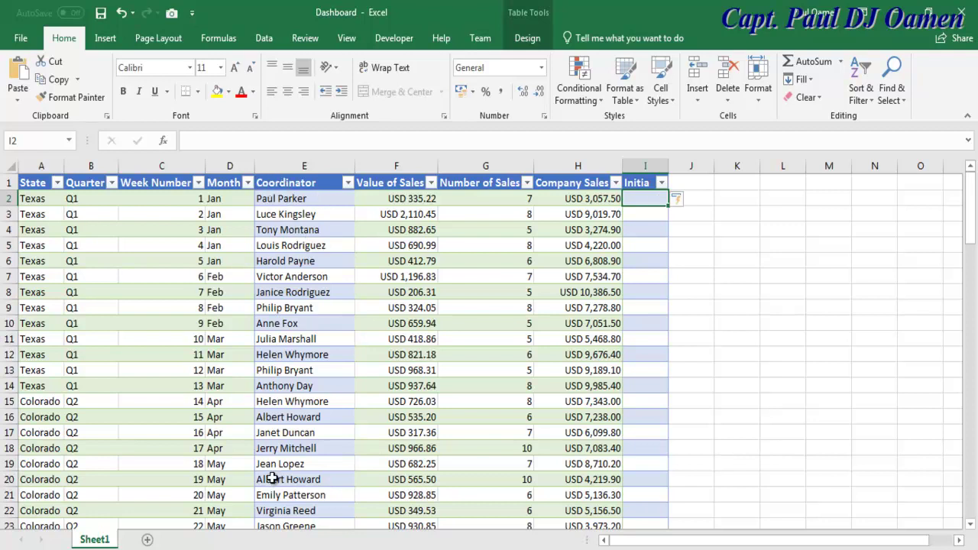
Fill the Initia column with the text function =LEFT(E:E) to extract the first letter from the Coordinator column.
double_click(644, 199)
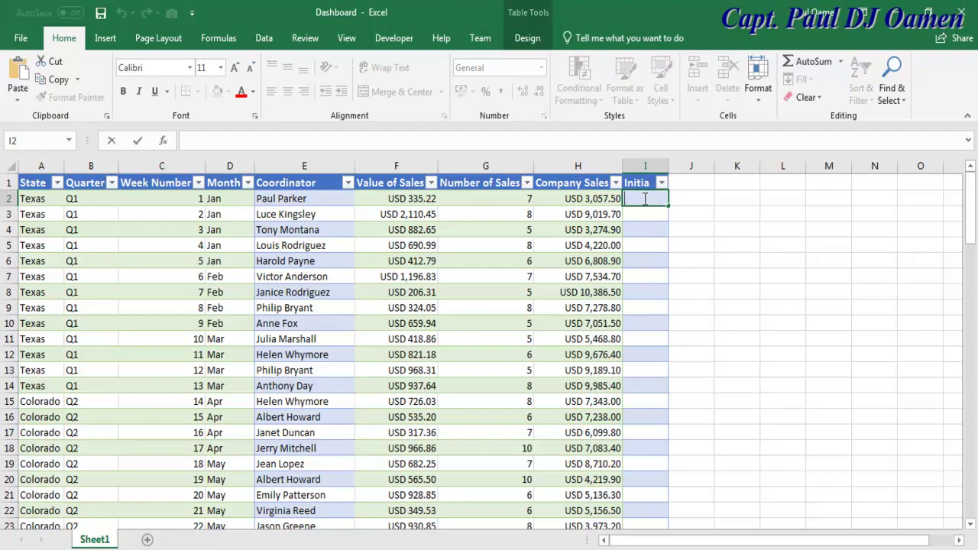
type("=")
left_click(216, 38)
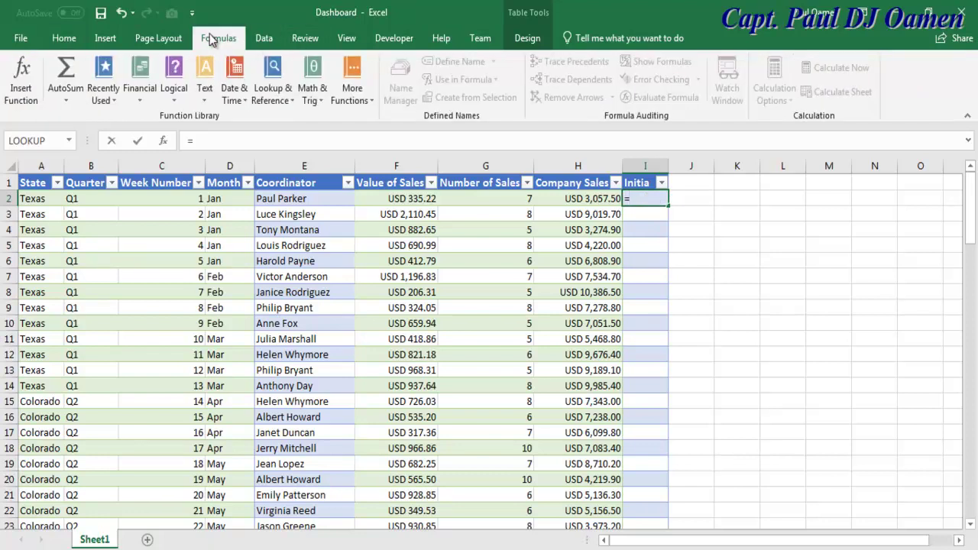
left_click(205, 92)
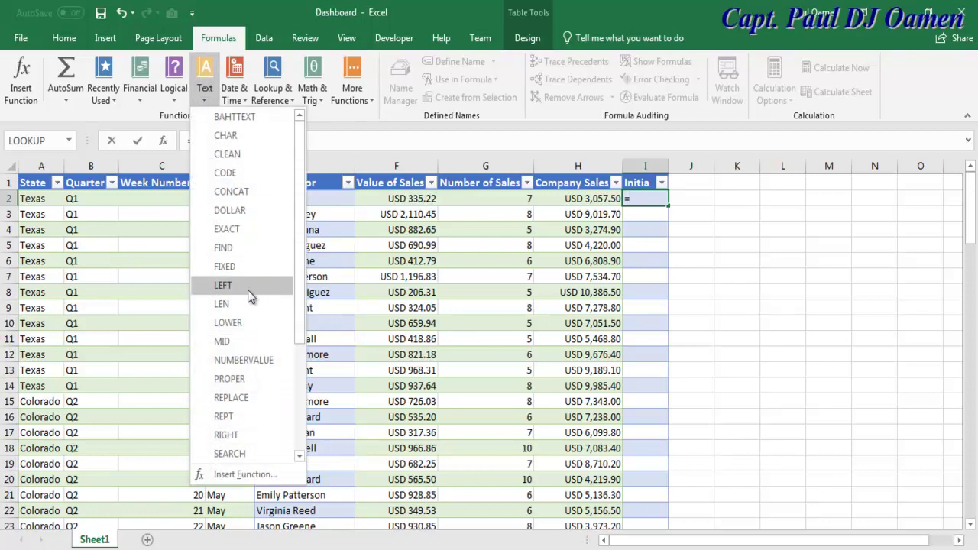
left_click(234, 286)
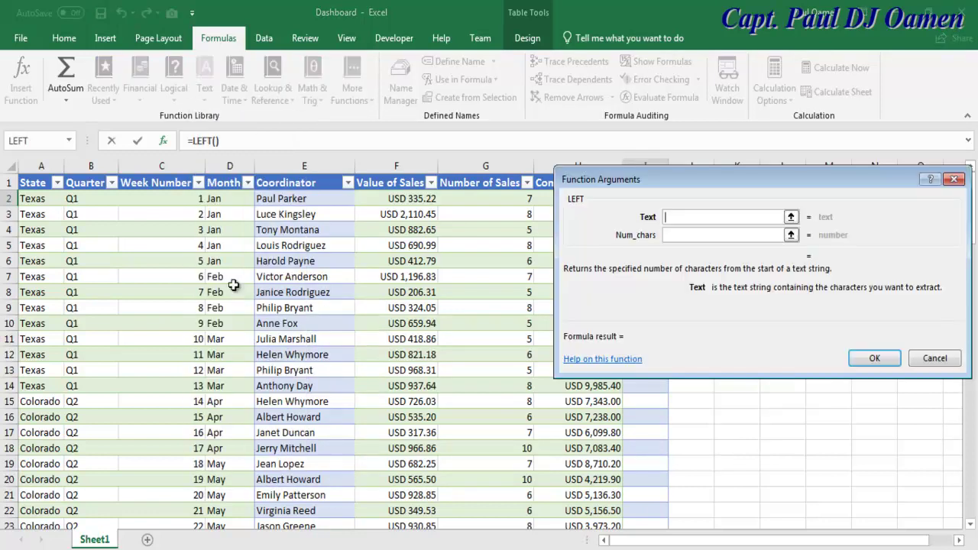
left_click(305, 165)
left_click(874, 357)
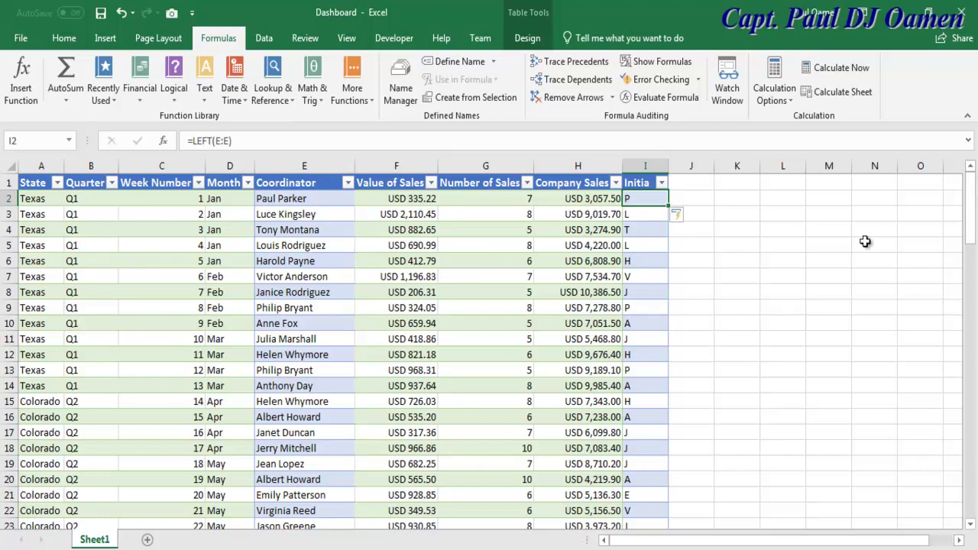
Add a new worksheet and insert a PivotTable at its cell A1, using Table1 on Sheet1 as the source.
left_click(148, 540)
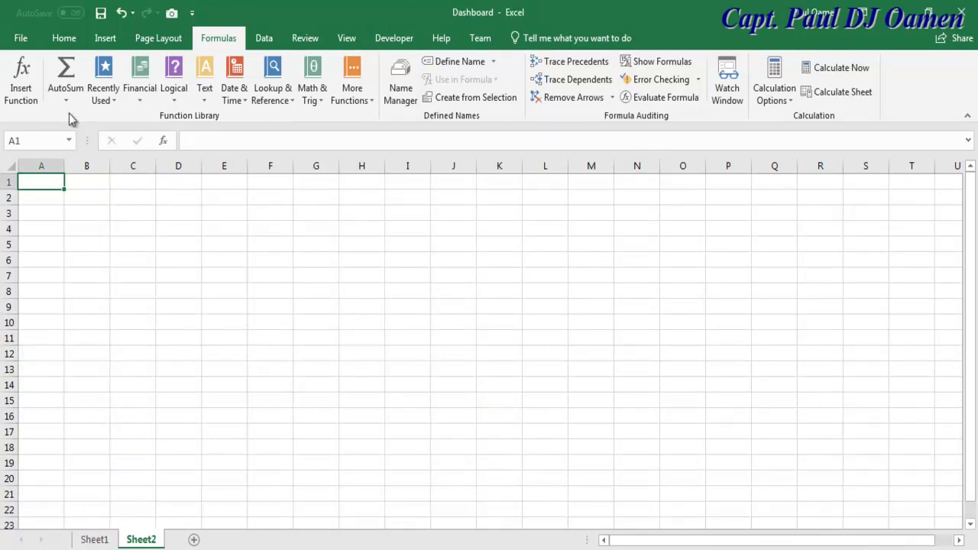
left_click(106, 40)
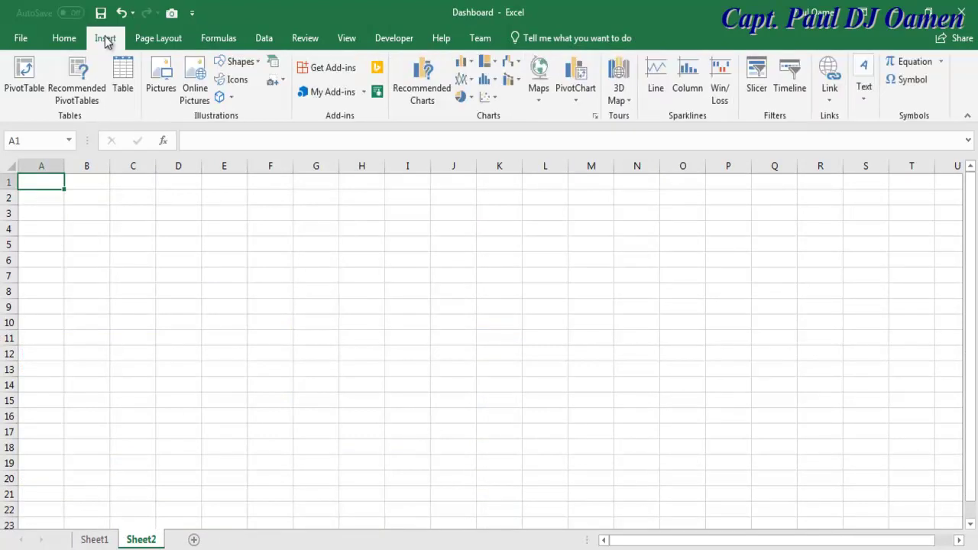
left_click(23, 85)
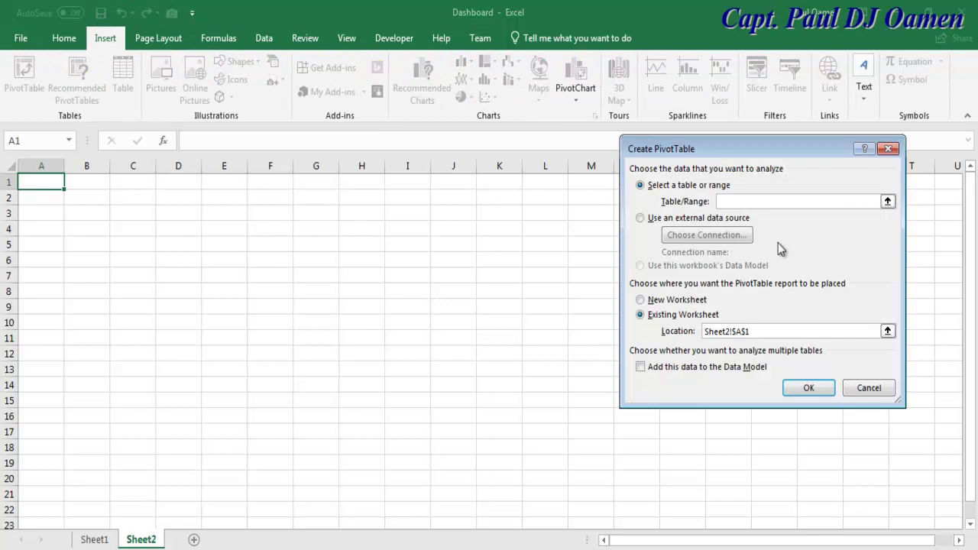
left_click(888, 201)
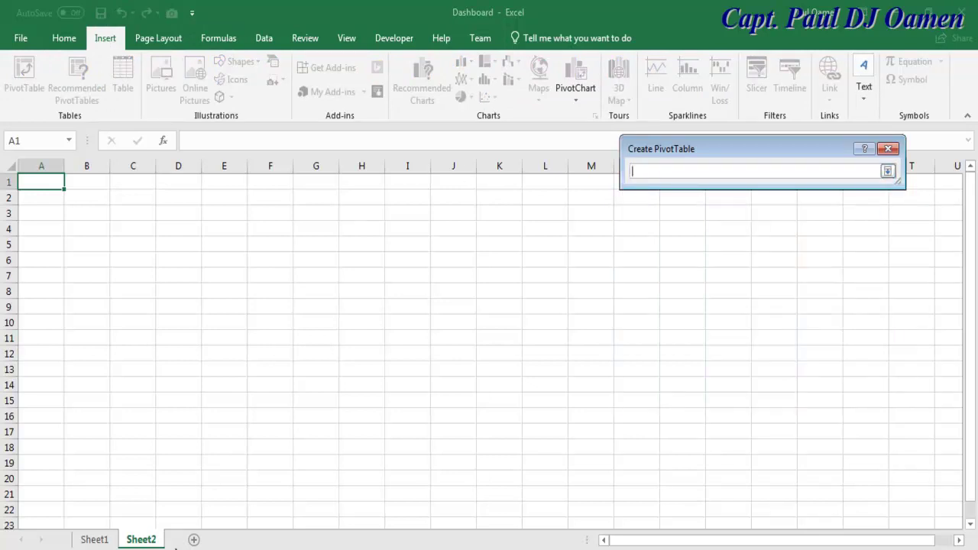
left_click(94, 540)
left_click(38, 184)
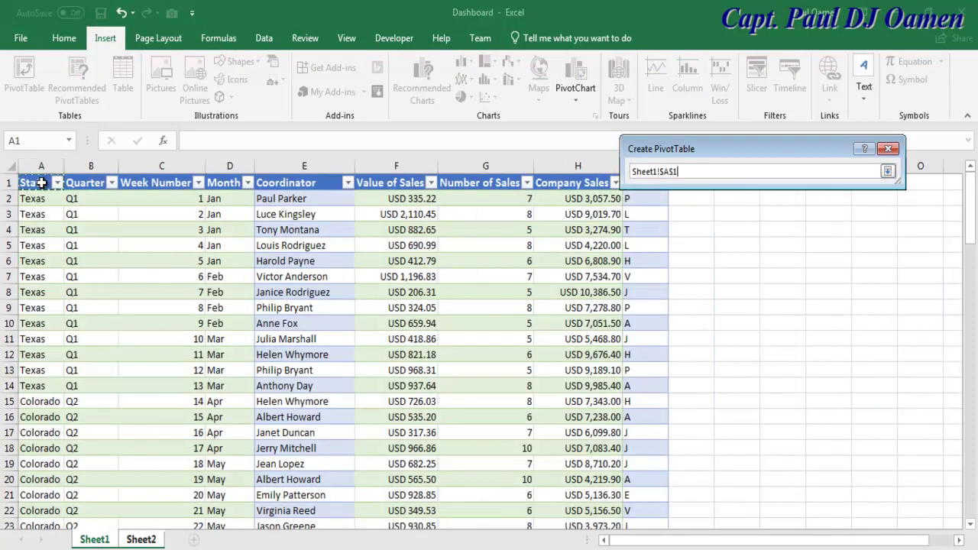
left_click_drag(972, 238, 965, 526)
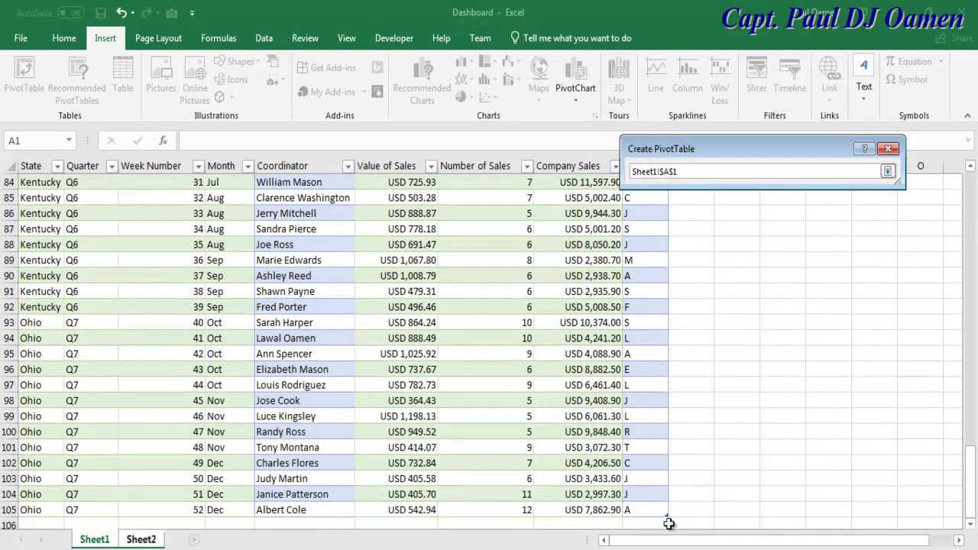
left_click(654, 510, "shift")
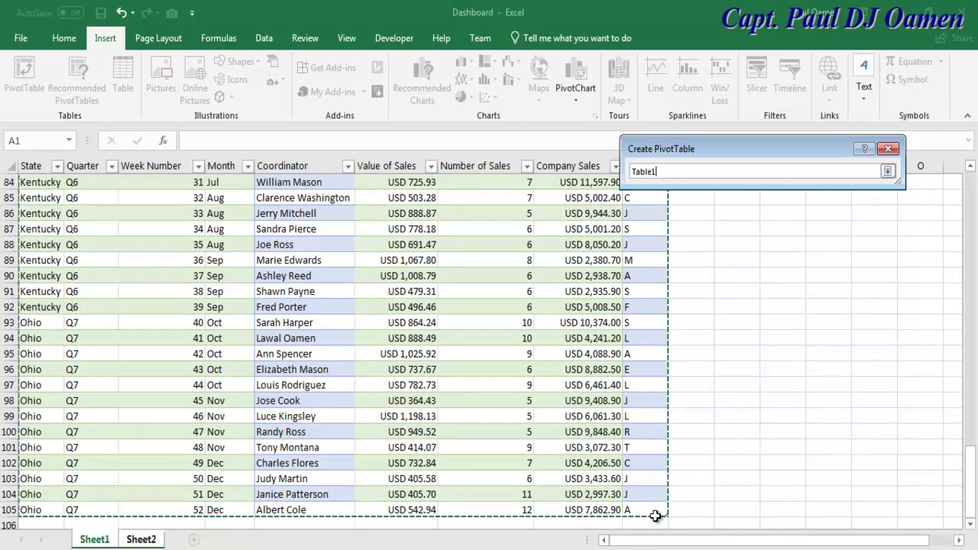
left_click(888, 172)
left_click(808, 387)
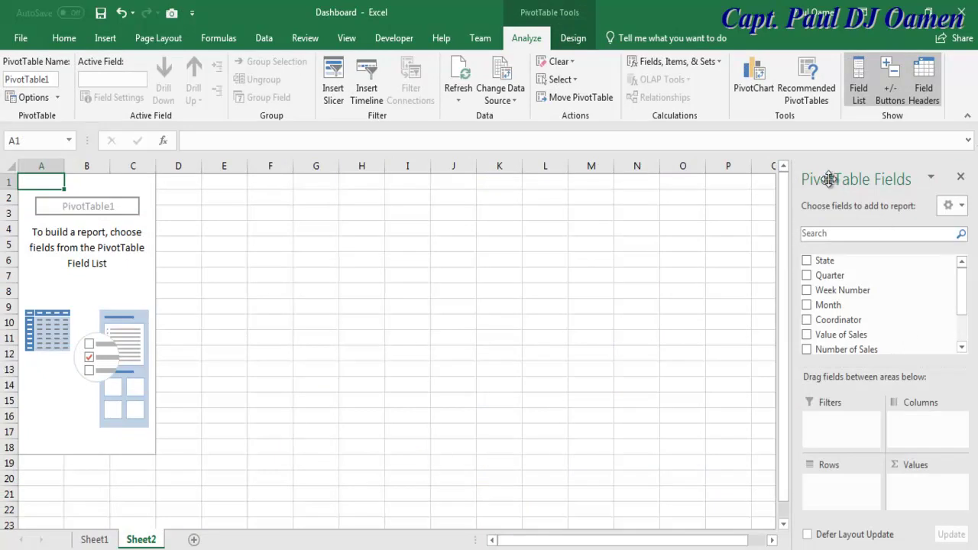
Add State to the PivotTable's rows and Value of Sales to its values.
left_click(807, 262)
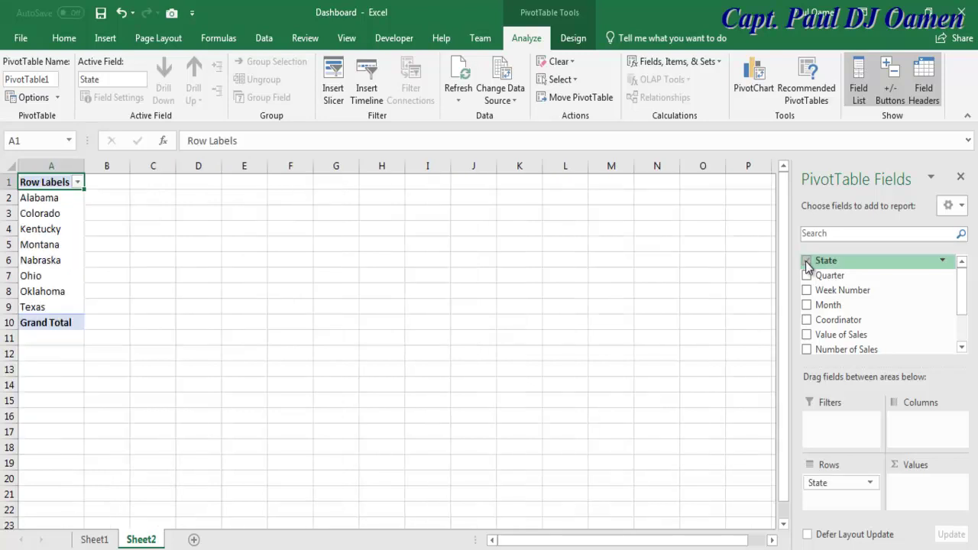
left_click(807, 336)
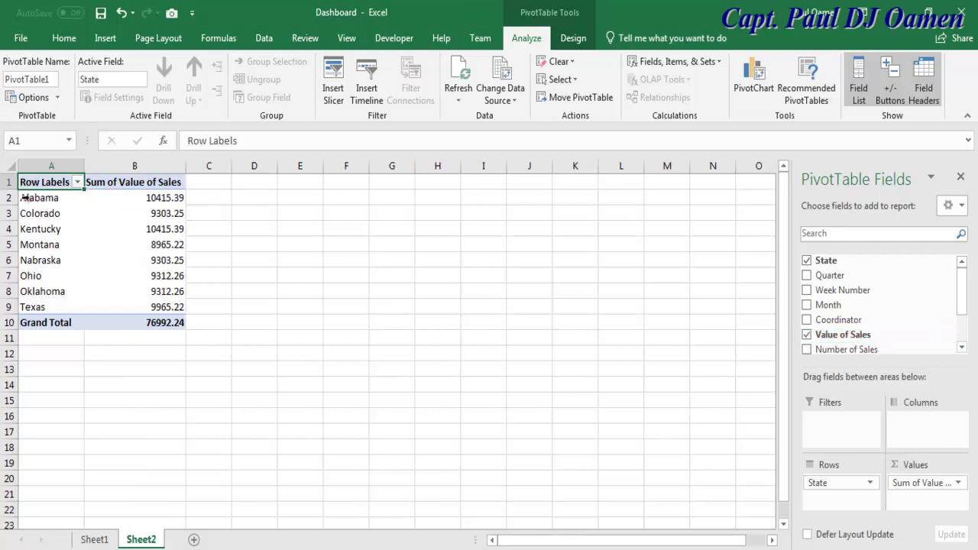
Copy the PivotTable's state and sales rows A2:B9 and paste them below the table, starting at A12.
left_click_drag(25, 197, 77, 304)
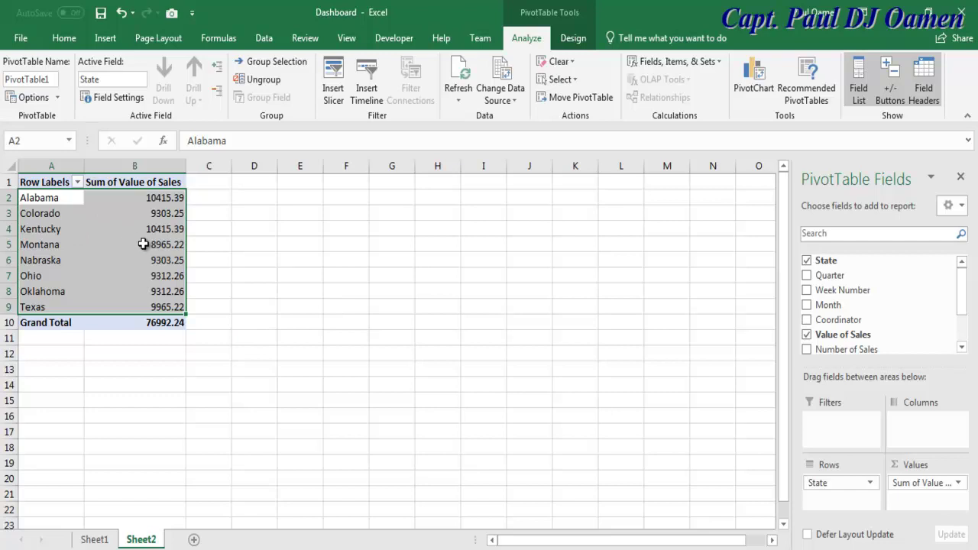
mouse_move(144, 245)
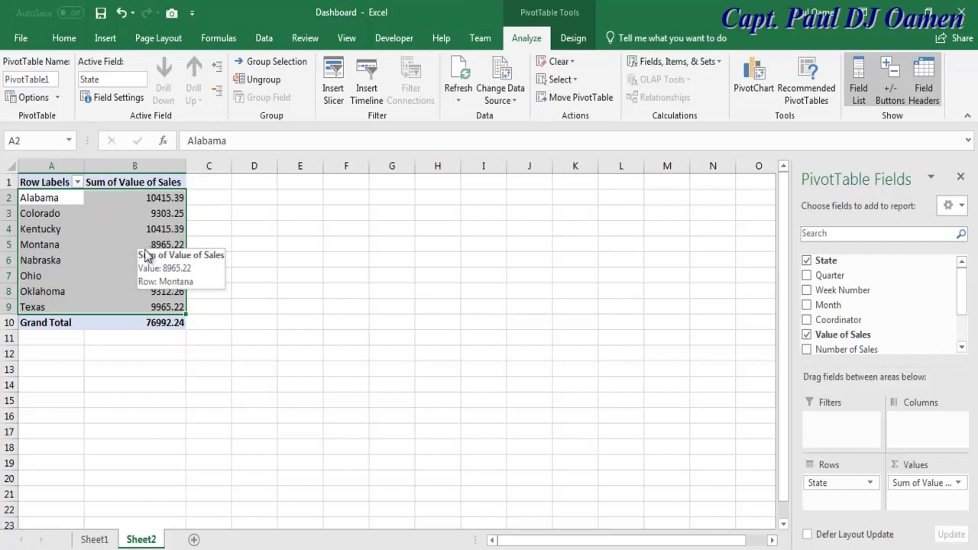
key("ctrl+c")
left_click(46, 353)
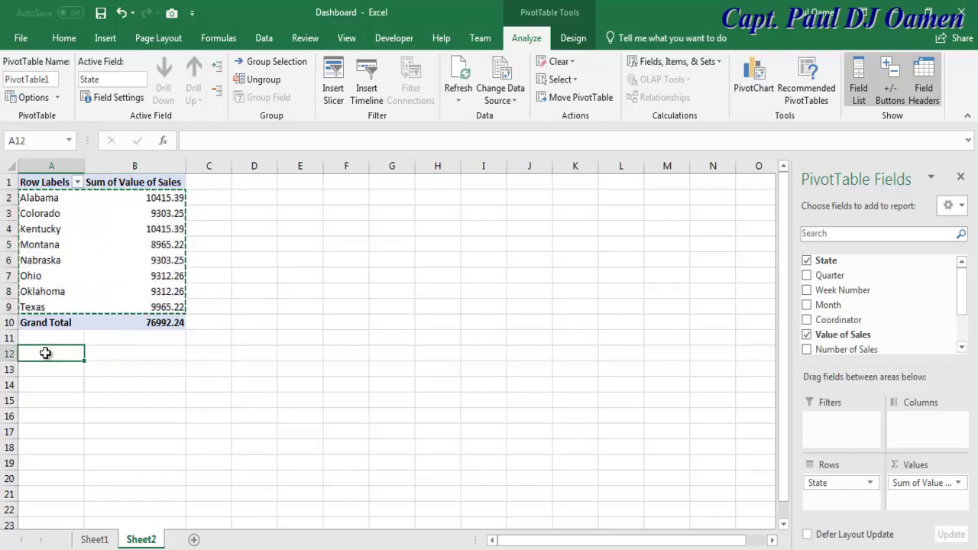
key("ctrl+v")
left_click(344, 364)
key("Escape")
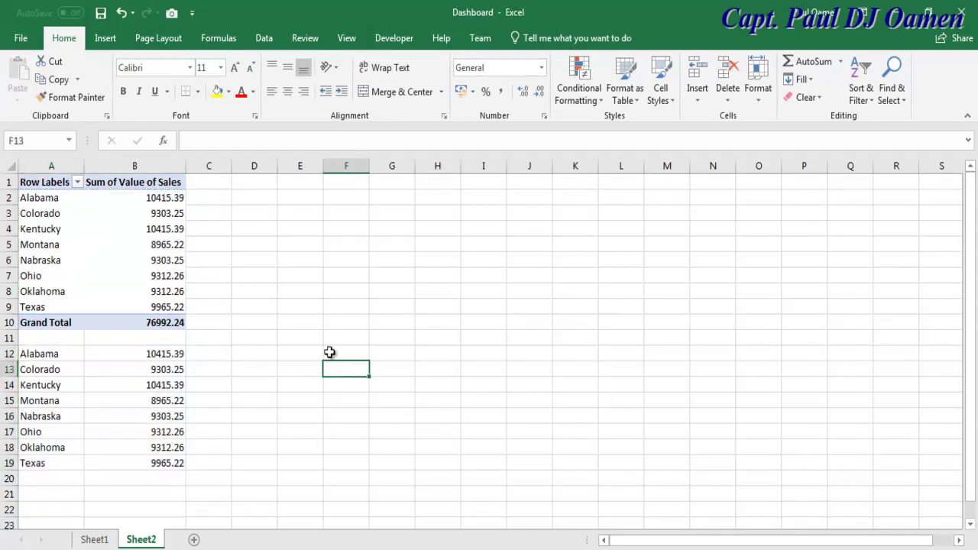
Try to insert a Filled Map chart directly from the PivotTable's state and sales rows A2:B9.
left_click_drag(34, 198, 153, 306)
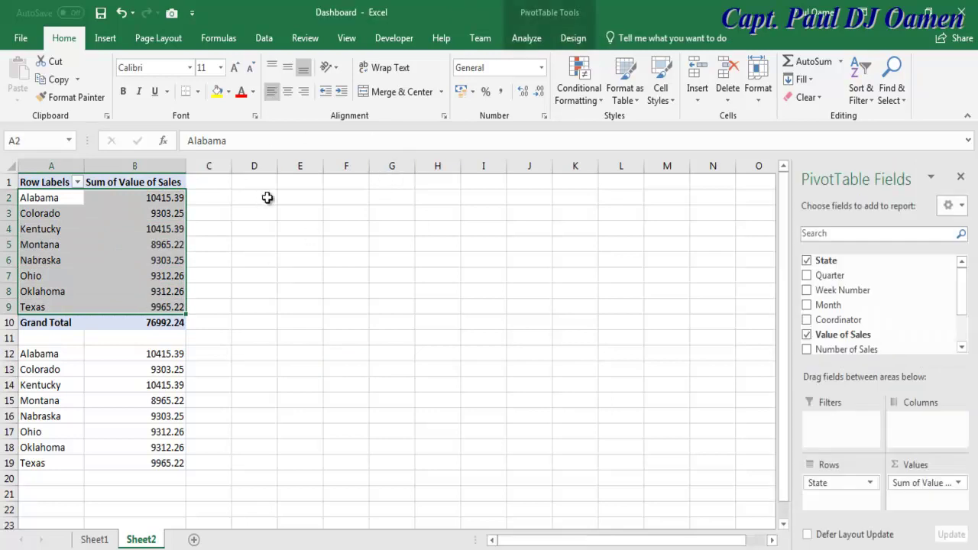
left_click(106, 39)
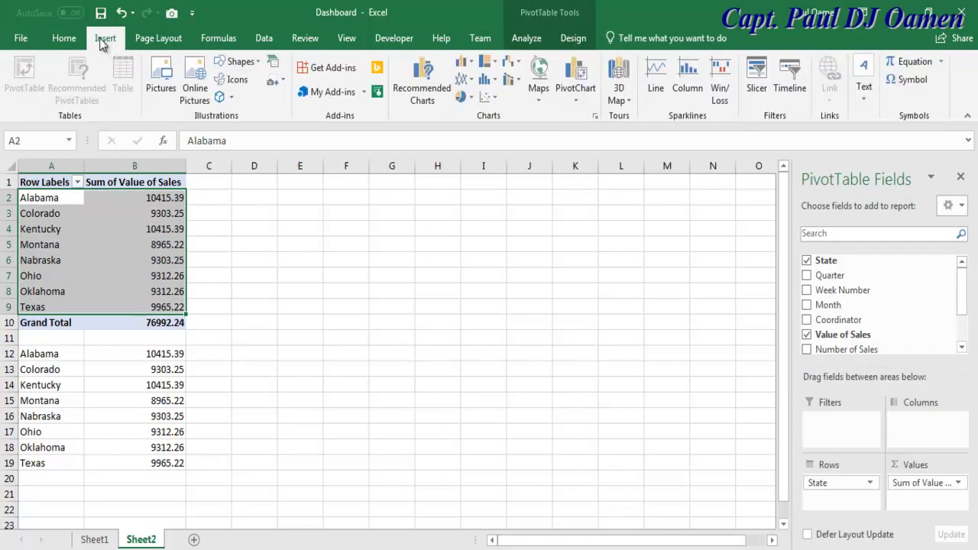
left_click(539, 75)
left_click(545, 142)
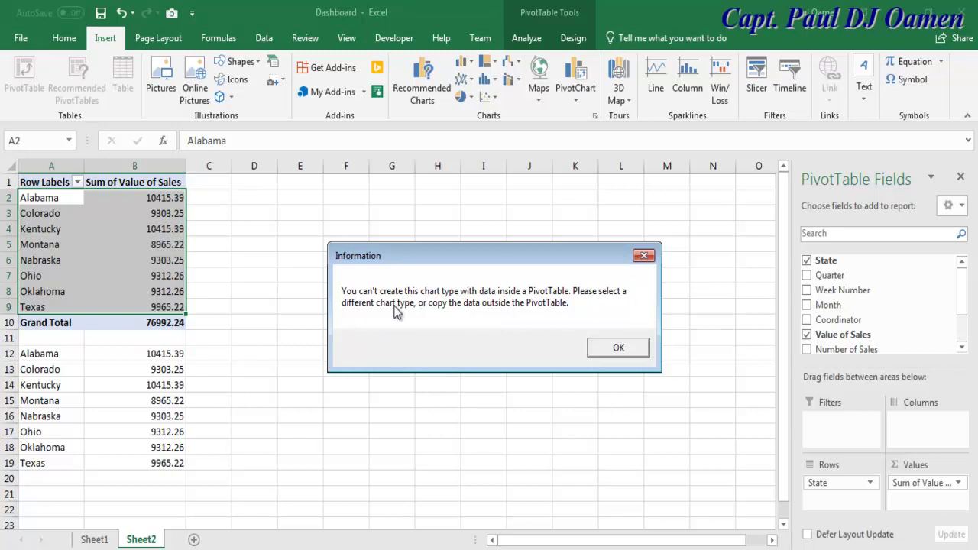
left_click(619, 349)
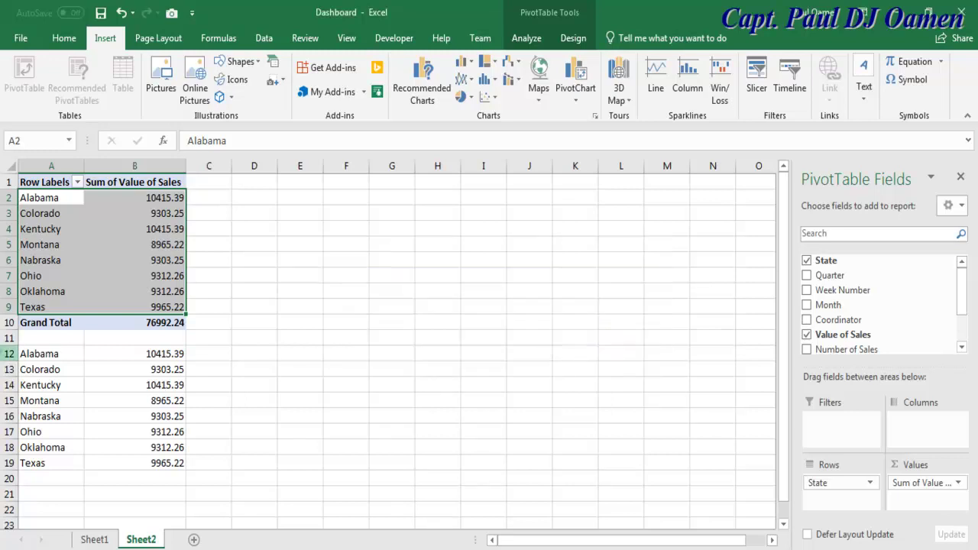
Insert a Filled Map chart from the copied data in A12:B19 and move it beside the PivotTable.
left_click_drag(36, 353, 163, 462)
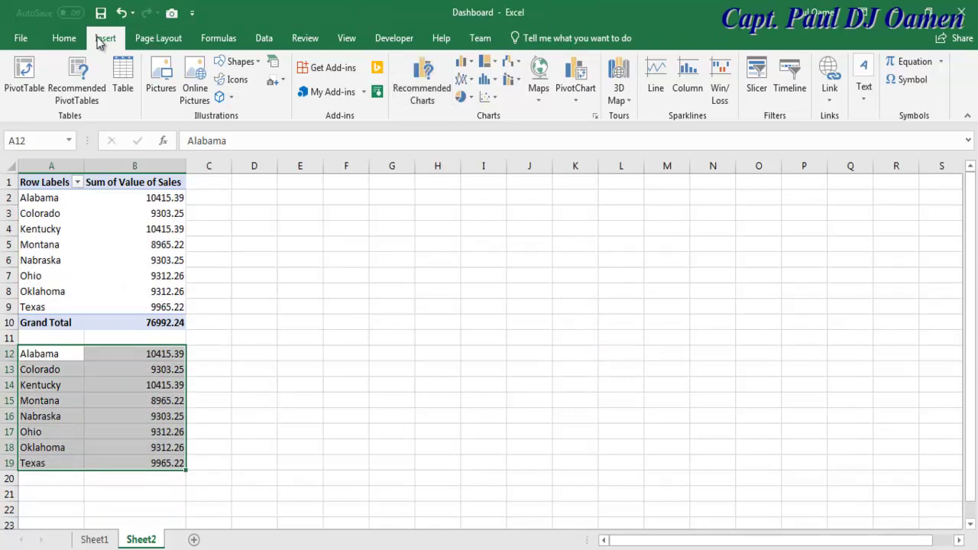
left_click(539, 98)
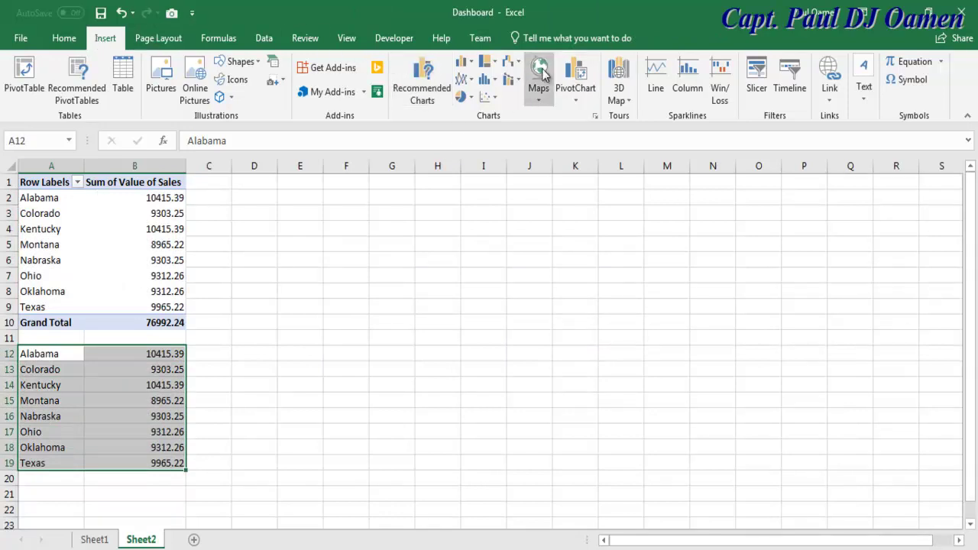
left_click(543, 147)
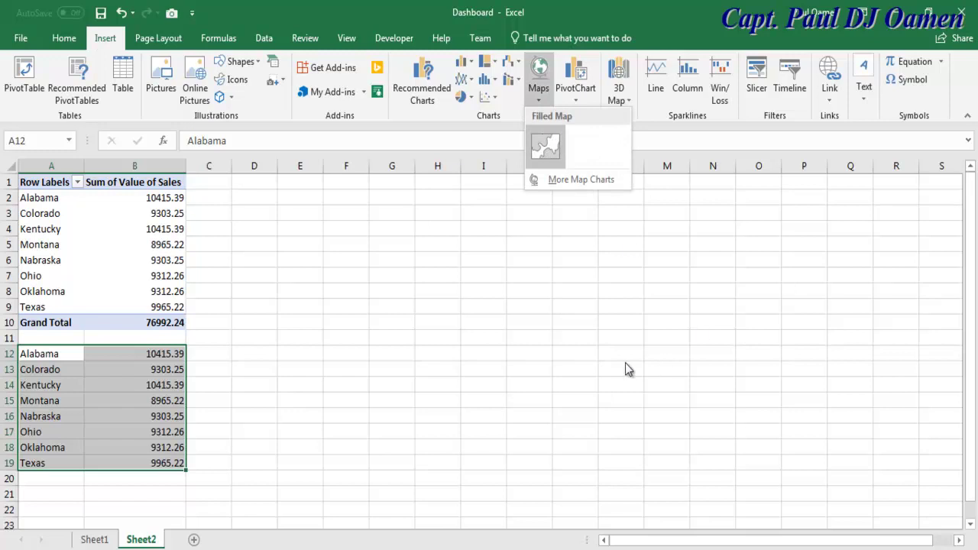
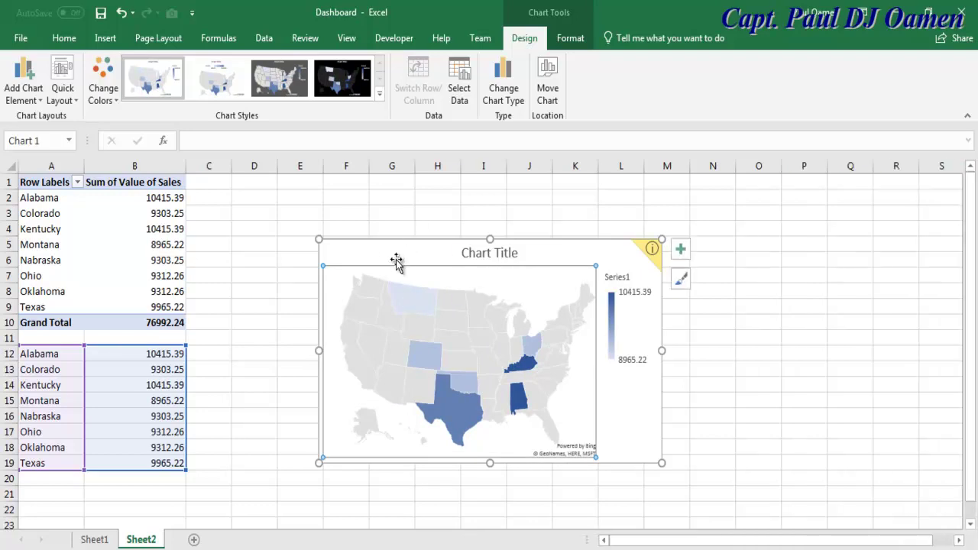
left_click_drag(386, 255, 272, 204)
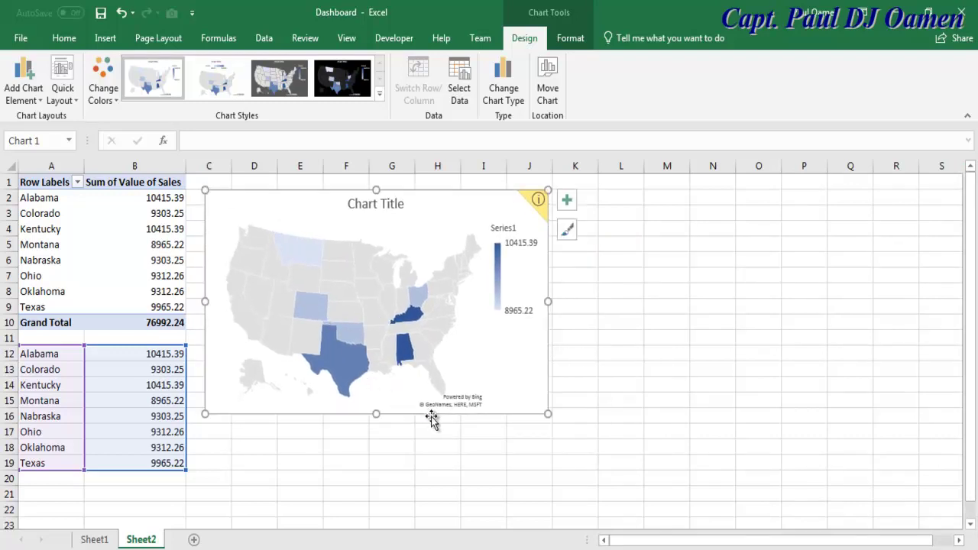
Add a new worksheet and select all columns of the sales table on Sheet1.
left_click(194, 540)
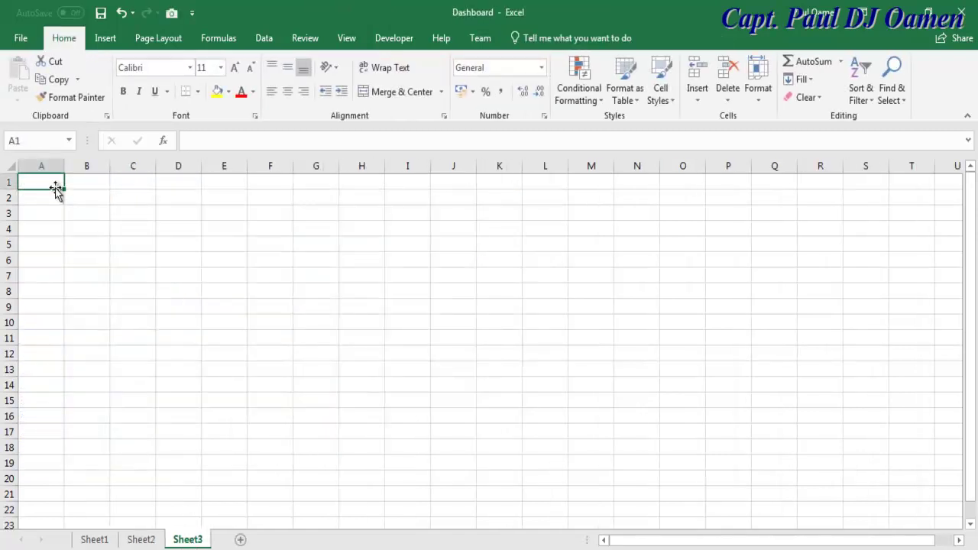
left_click(90, 541)
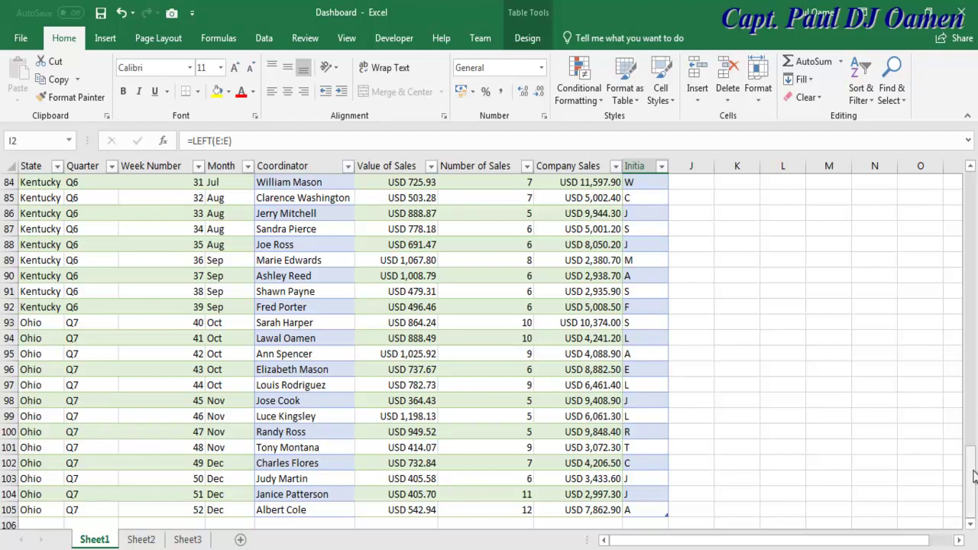
left_click(30, 161)
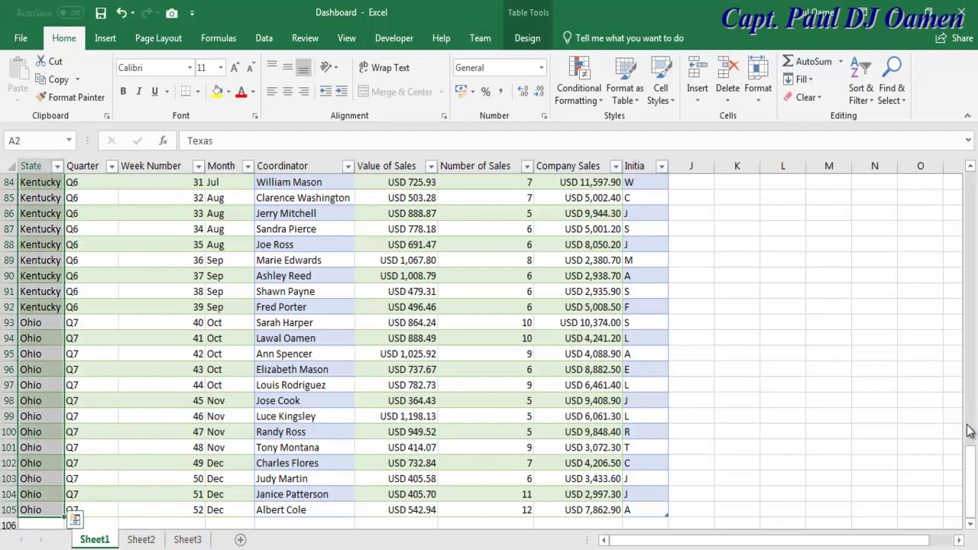
key("ctrl+shift+Right")
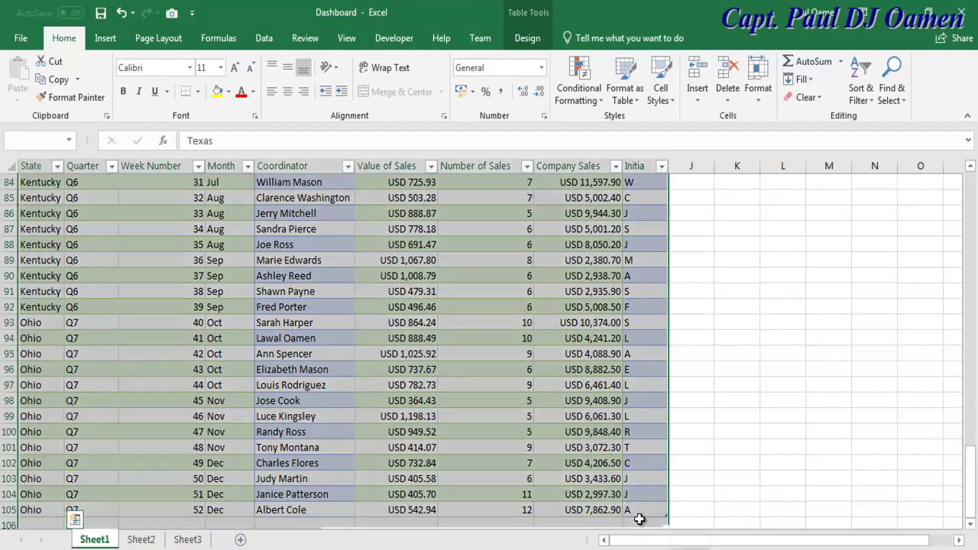
left_click(178, 540)
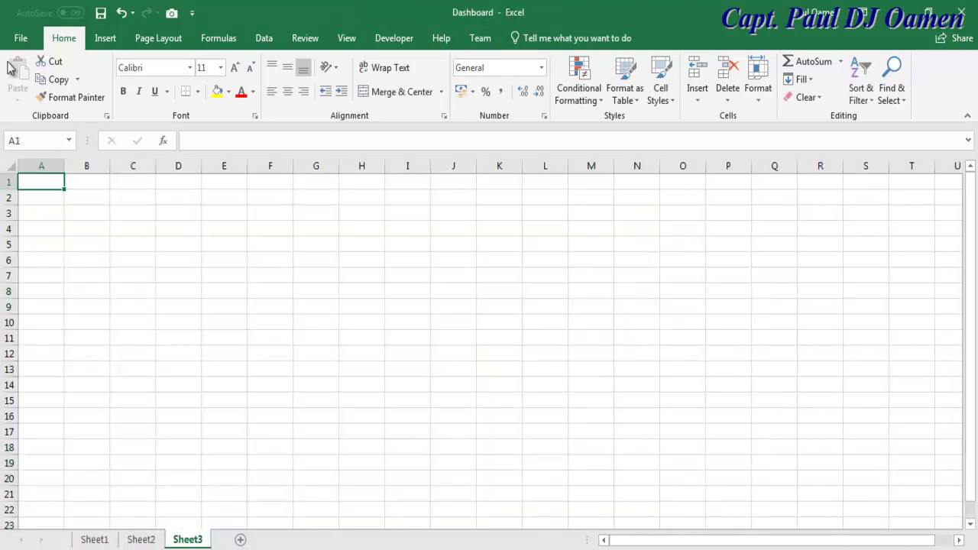
Insert a PivotTable at cell A1 of Sheet3, using Table1 on Sheet1 as the source.
left_click(107, 39)
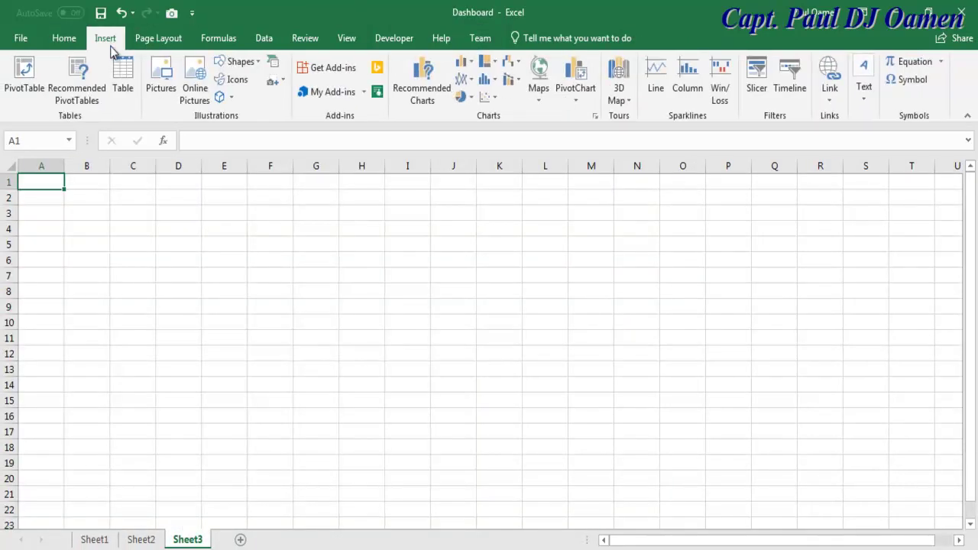
left_click(24, 81)
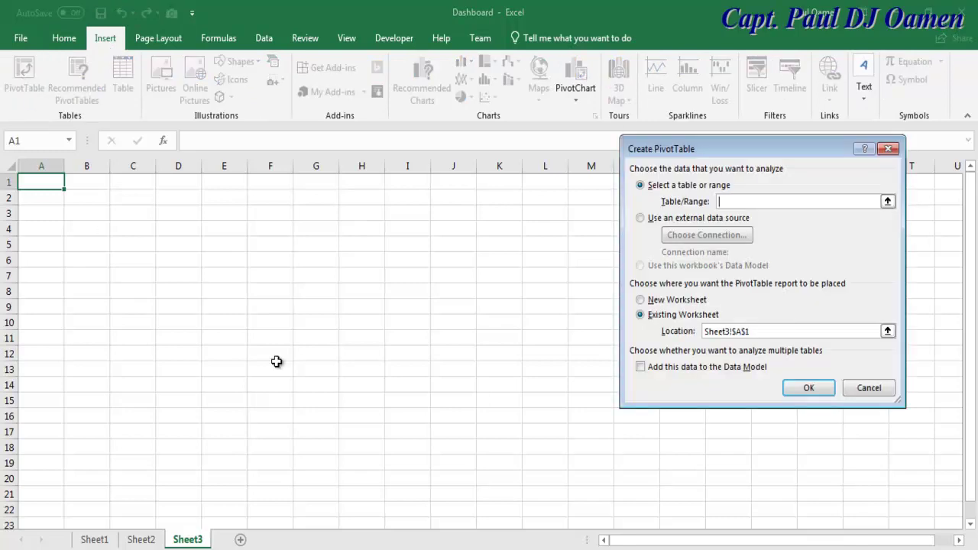
left_click(887, 202)
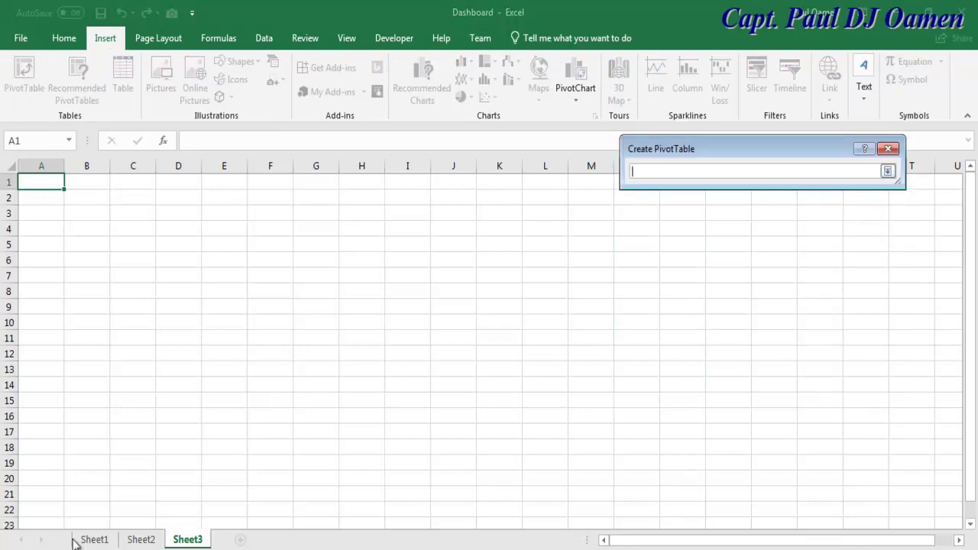
left_click(94, 540)
left_click(33, 161)
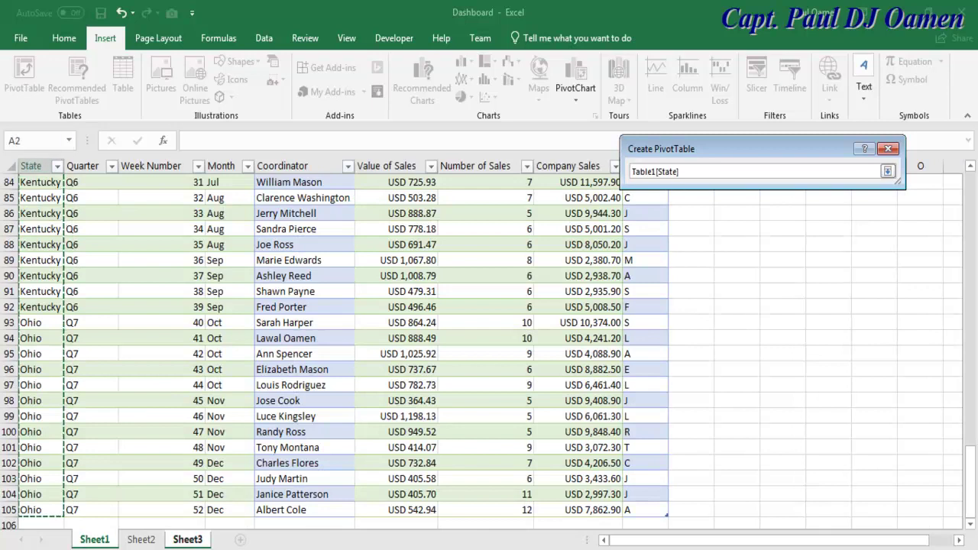
left_click(647, 509, "shift")
left_click(888, 172)
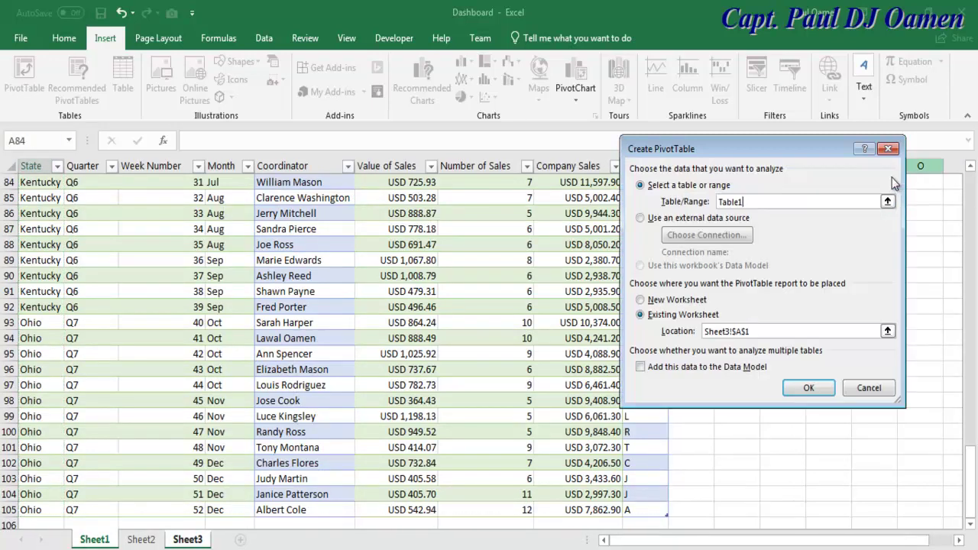
left_click(809, 387)
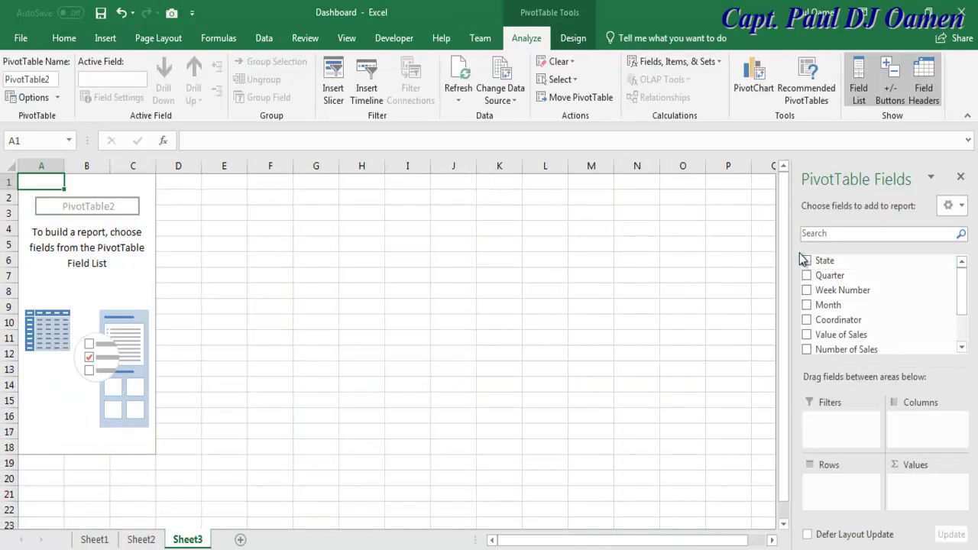
Add State to the Sheet3 PivotTable's rows and Company Sales to its values.
left_click(807, 261)
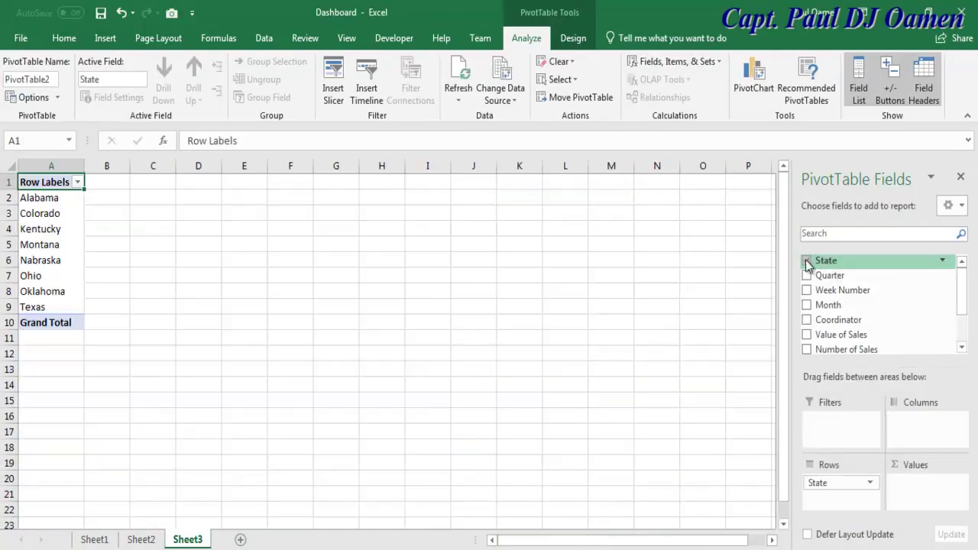
left_click_drag(963, 289, 968, 316)
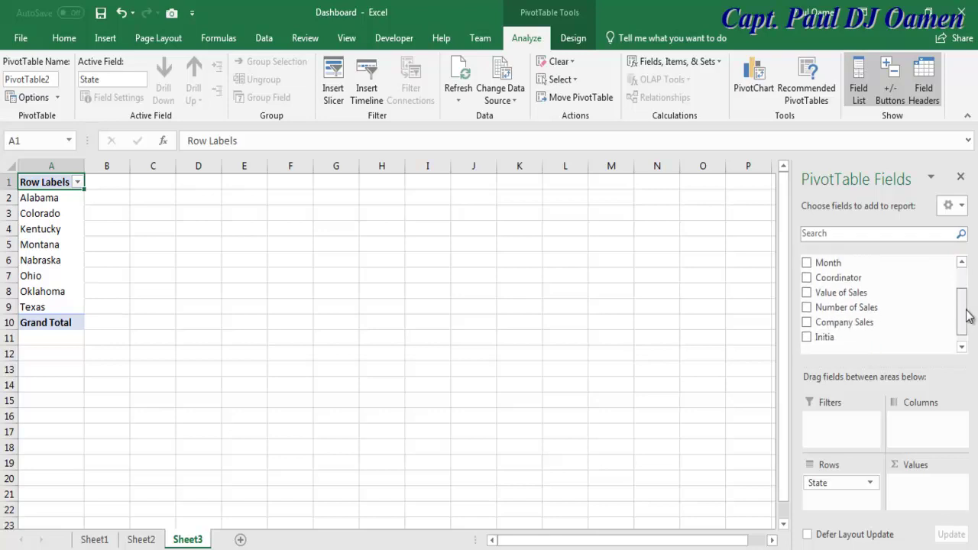
left_click(808, 322)
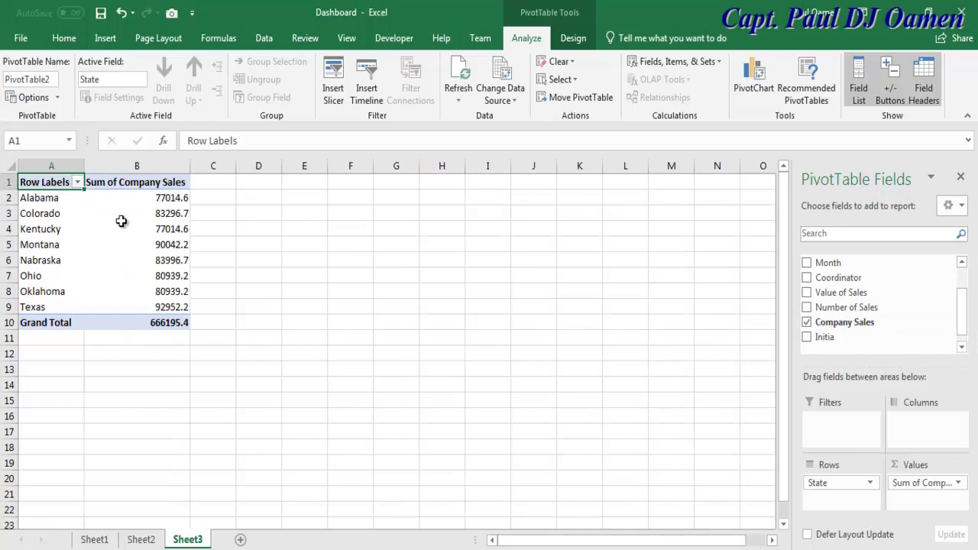
Insert a Clustered Column PivotChart from the company sales by state PivotTable.
left_click_drag(23, 197, 93, 302)
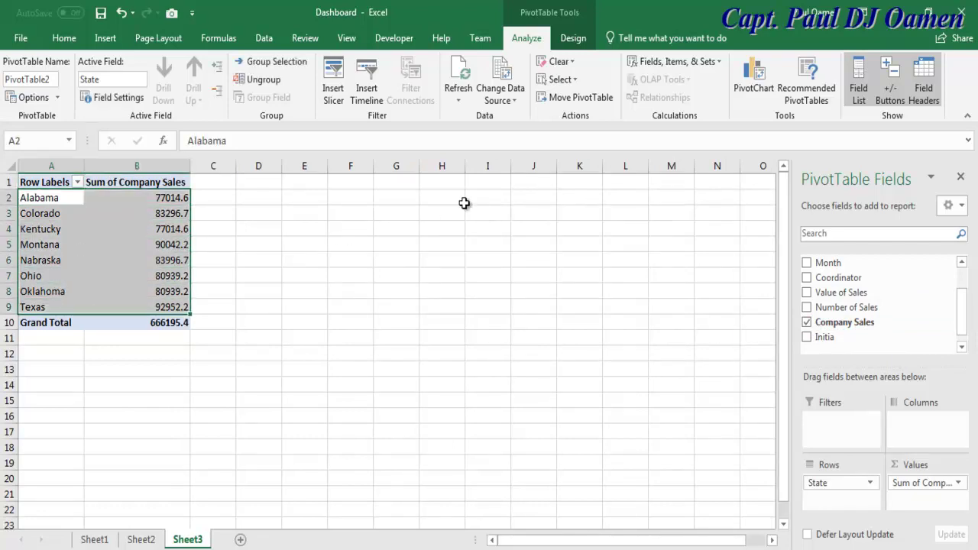
left_click(104, 38)
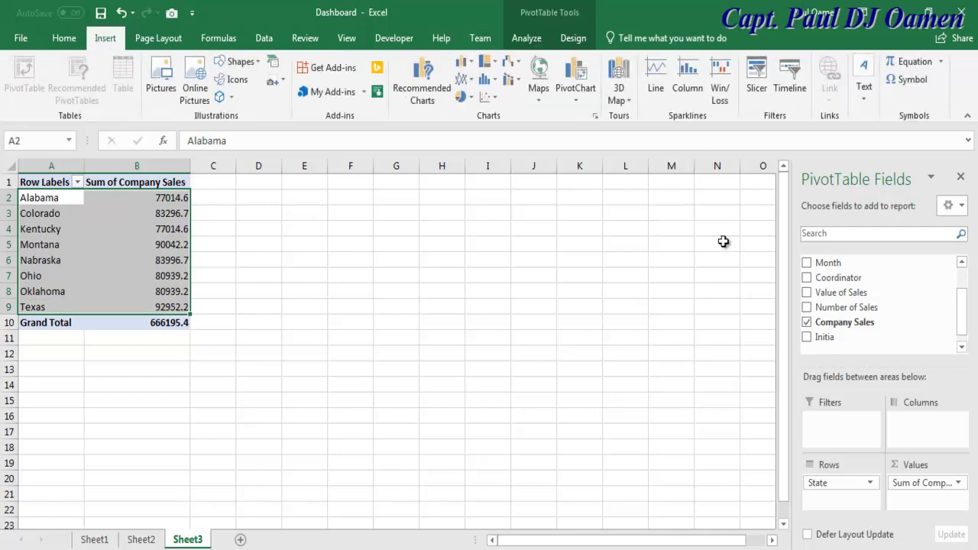
left_click(578, 95)
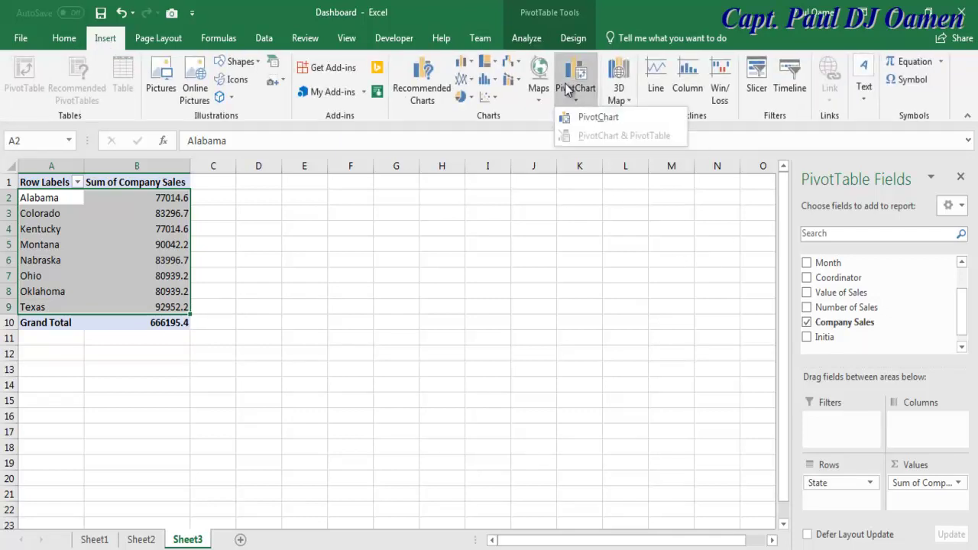
left_click(593, 122)
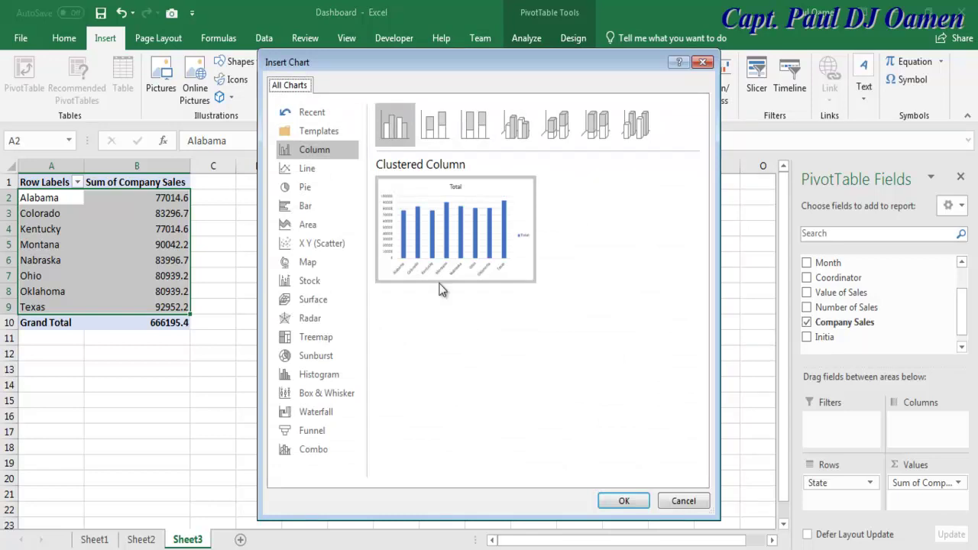
left_click(623, 501)
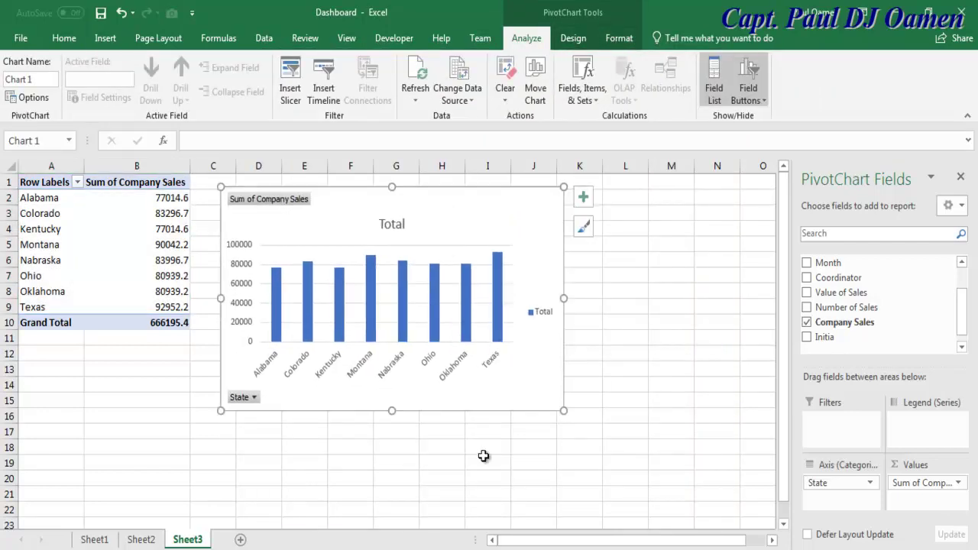
Add another worksheet and insert a PivotTable at its cell A1, using Table1 on Sheet1 as the source.
left_click(240, 540)
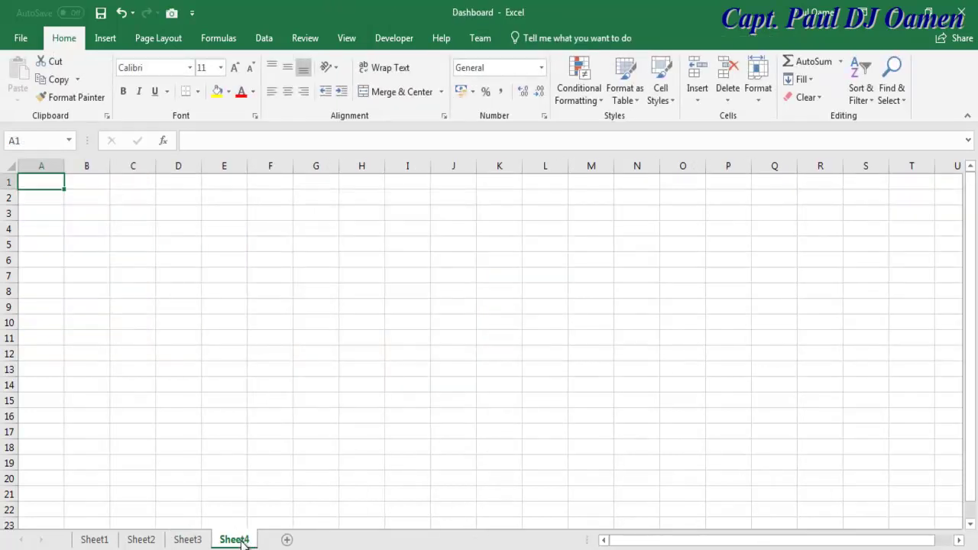
left_click(103, 40)
left_click(31, 75)
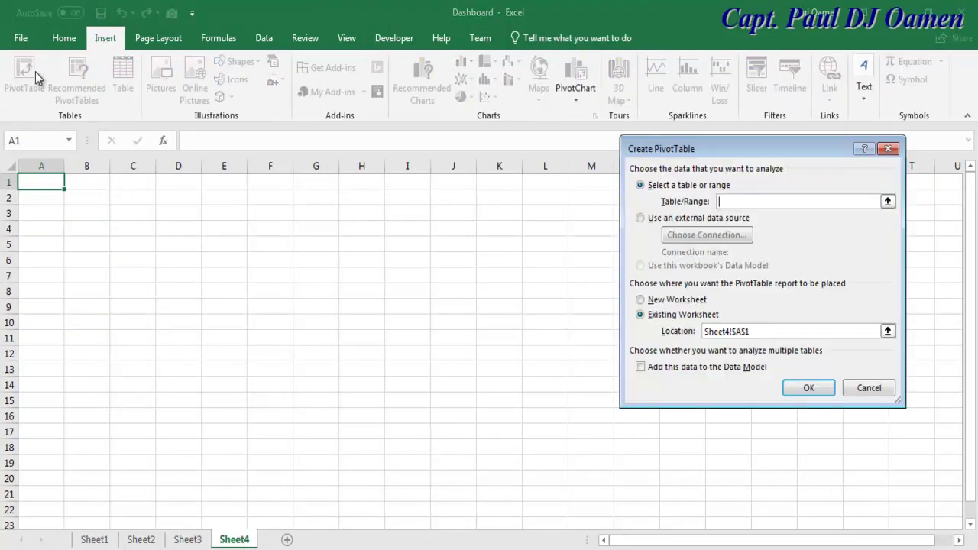
left_click(888, 201)
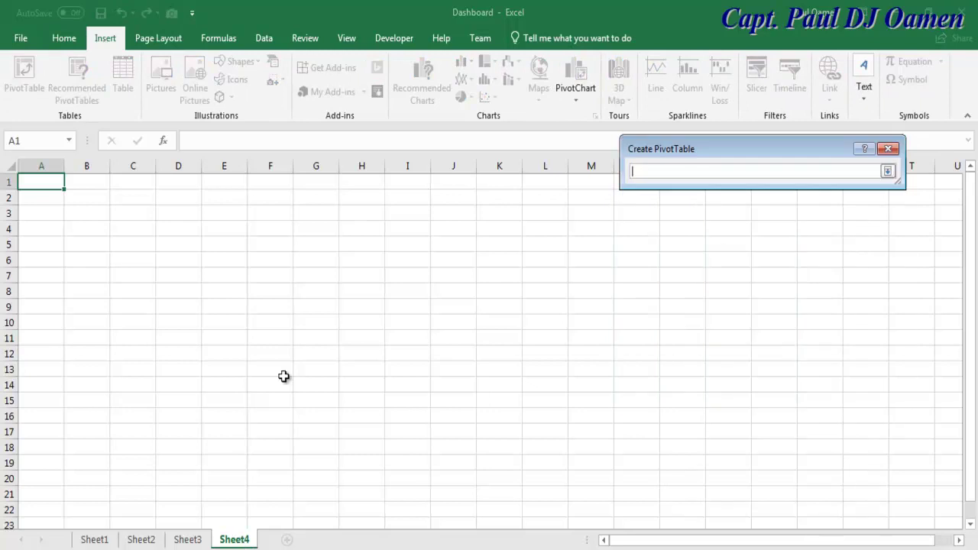
left_click(94, 540)
left_click(35, 165)
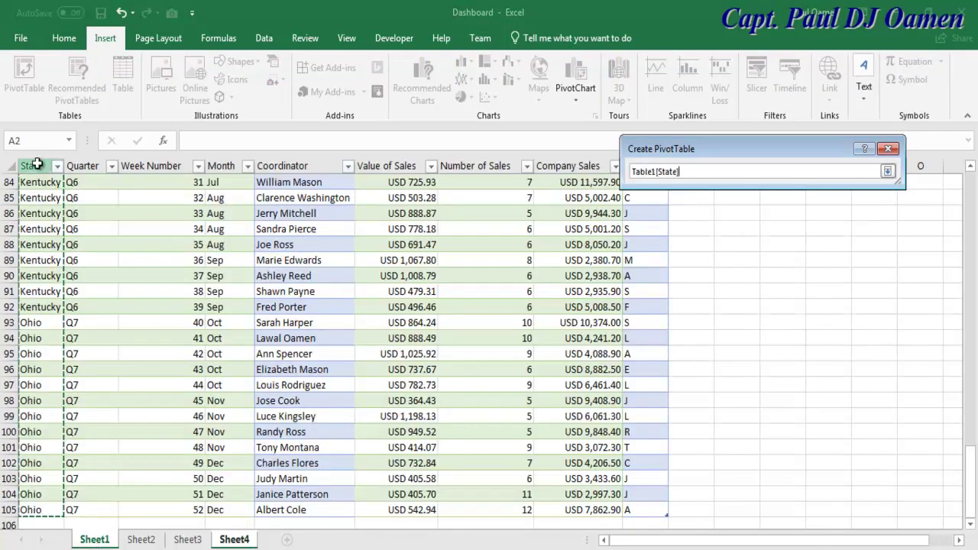
left_click(662, 514, "shift")
left_click(888, 172)
left_click(812, 389)
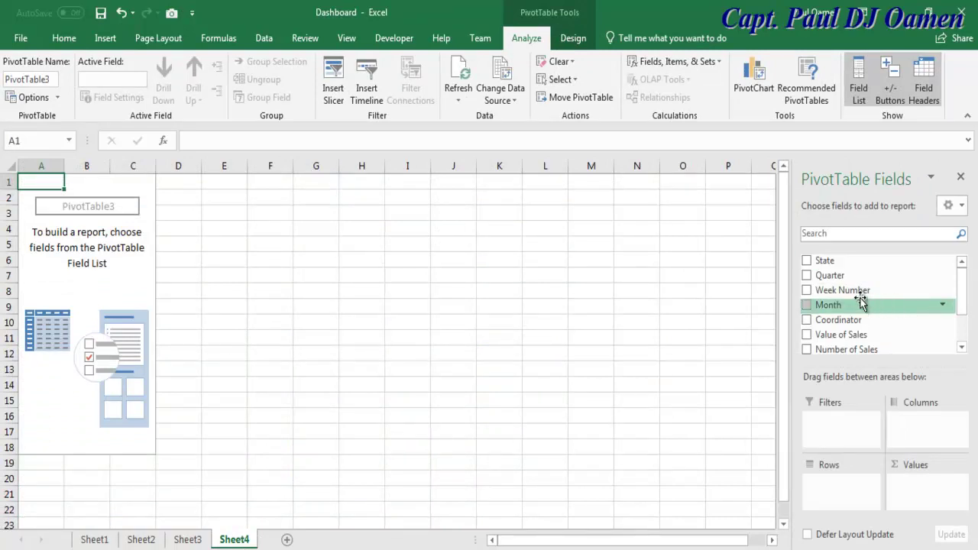
Add State to the Sheet4 PivotTable's rows and Value of Sales to its values.
left_click(807, 261)
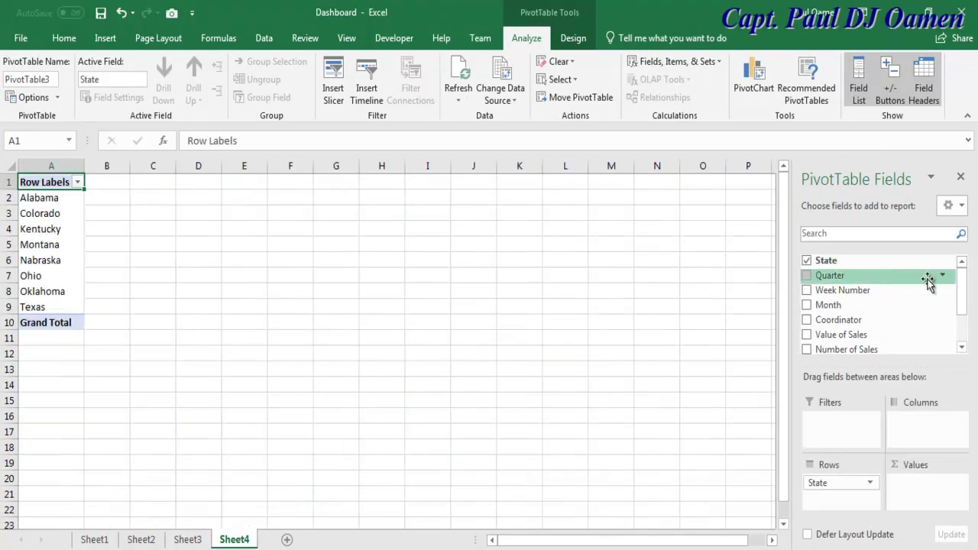
left_click_drag(967, 299, 967, 330)
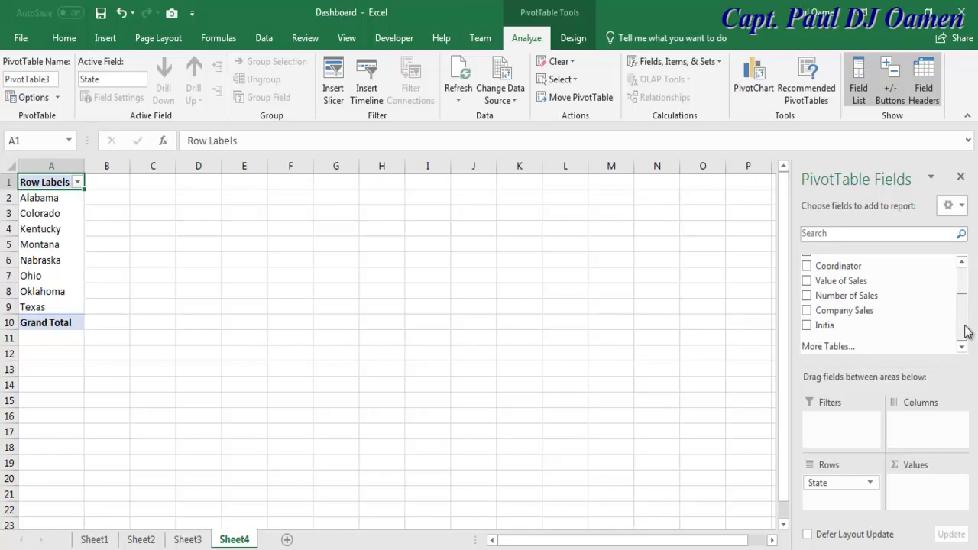
left_click(808, 282)
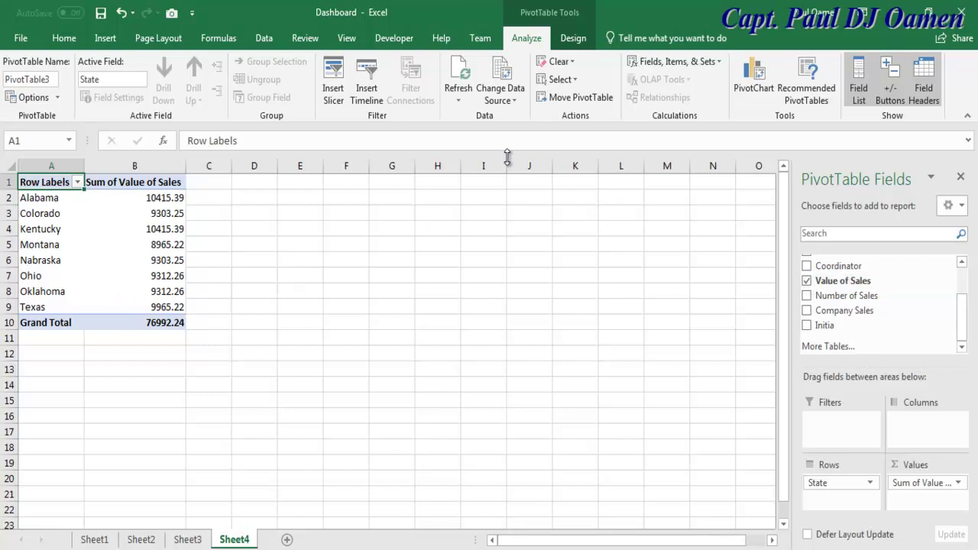
Insert a bar PivotChart from the value of sales by state PivotTable and place it beside the table.
left_click(106, 38)
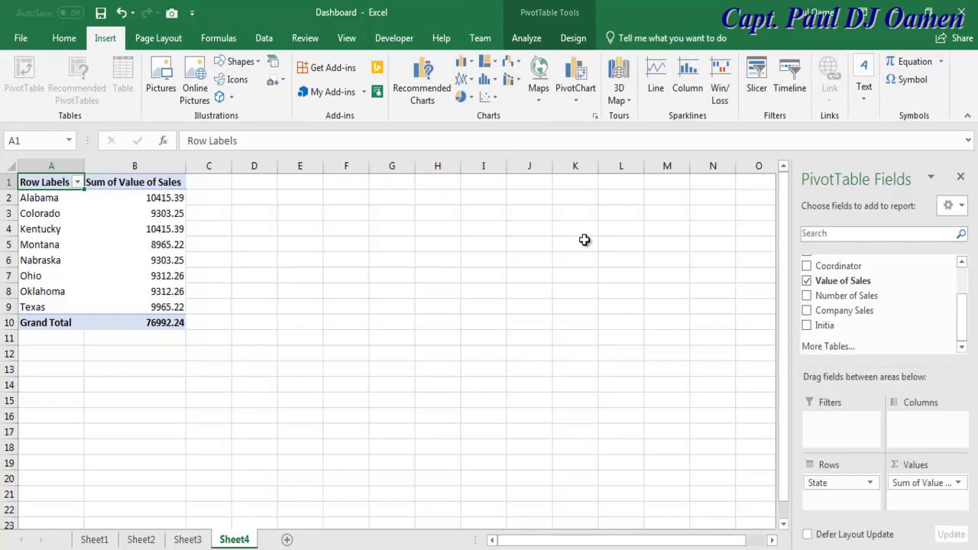
left_click(579, 98)
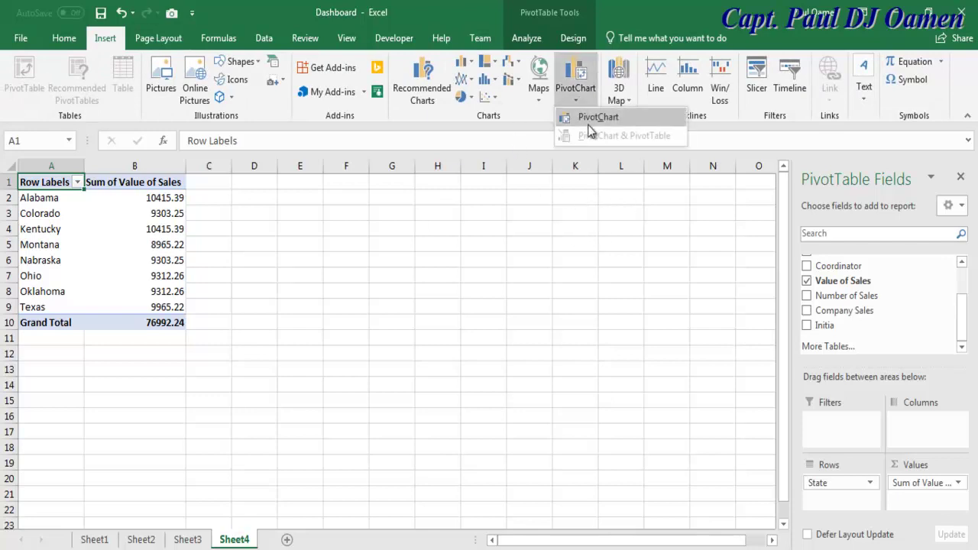
left_click(598, 118)
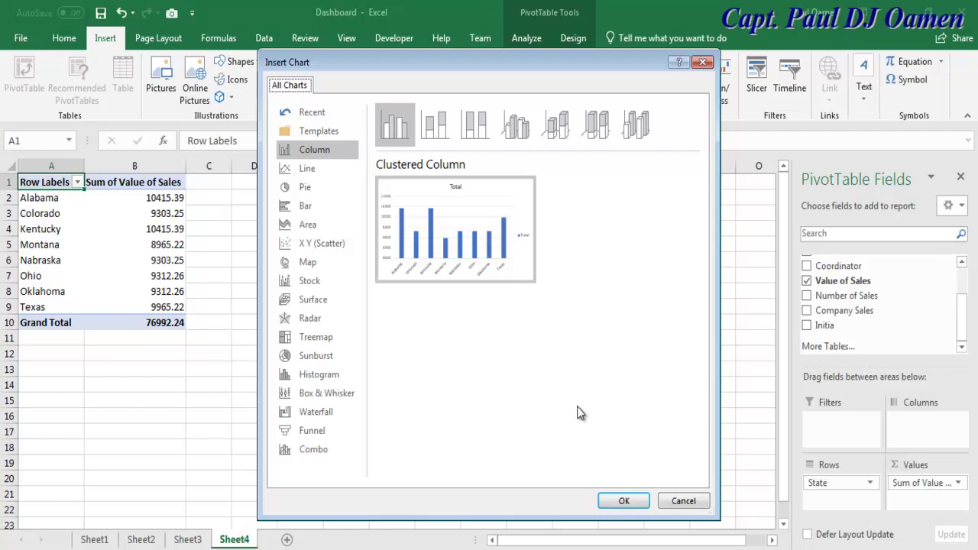
left_click(294, 203)
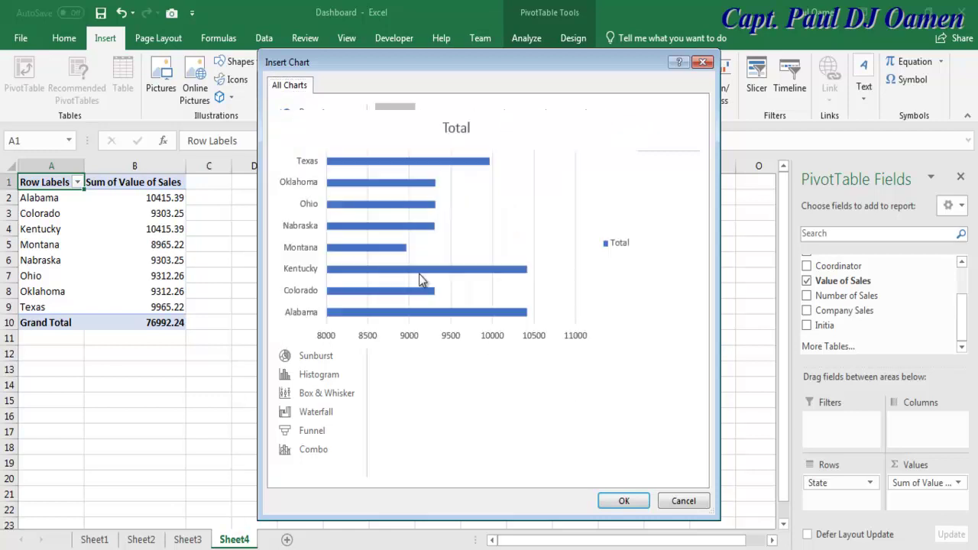
left_click(633, 501)
left_click_drag(515, 282, 531, 229)
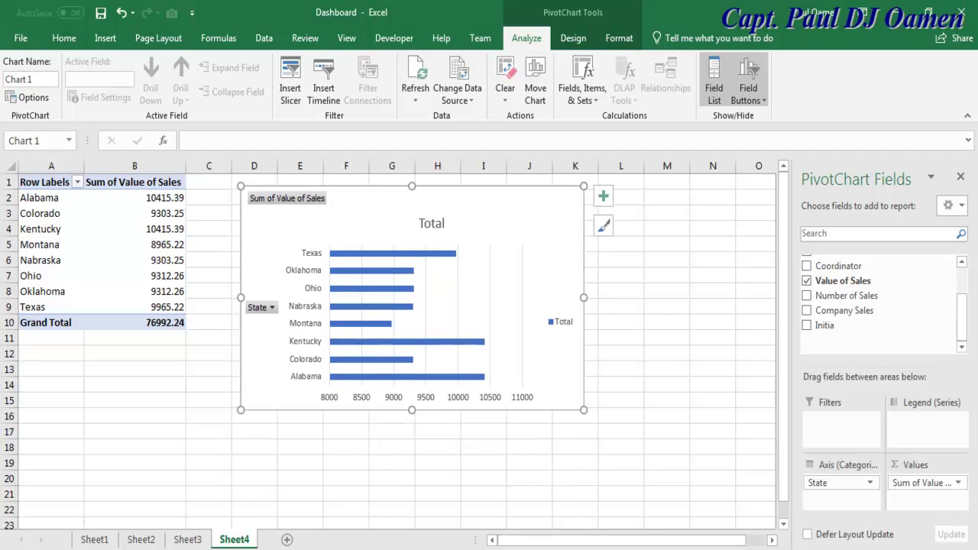
Add a new worksheet after Sheet4 and insert a PivotTable at its cell A1, using Table1 on Sheet1 as the source.
left_click(286, 541)
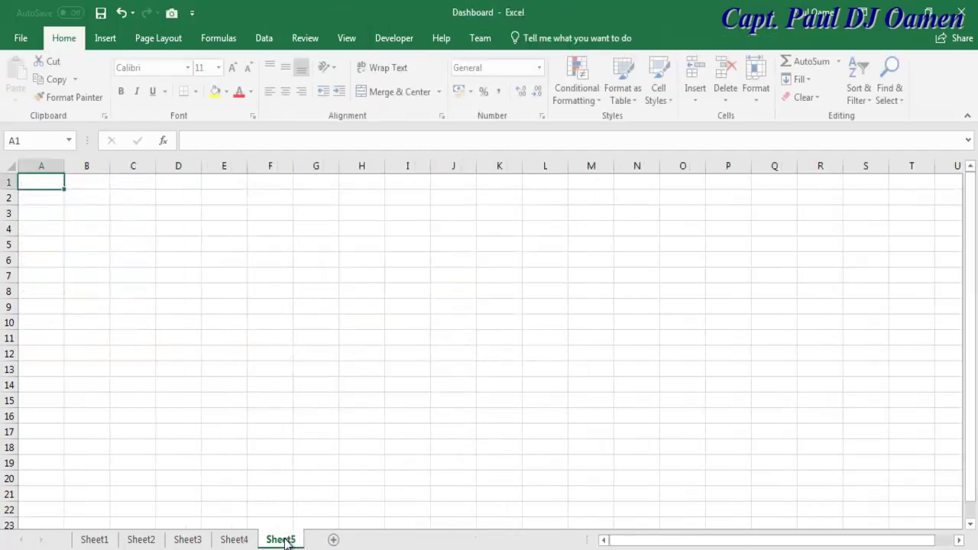
left_click(108, 42)
left_click(19, 80)
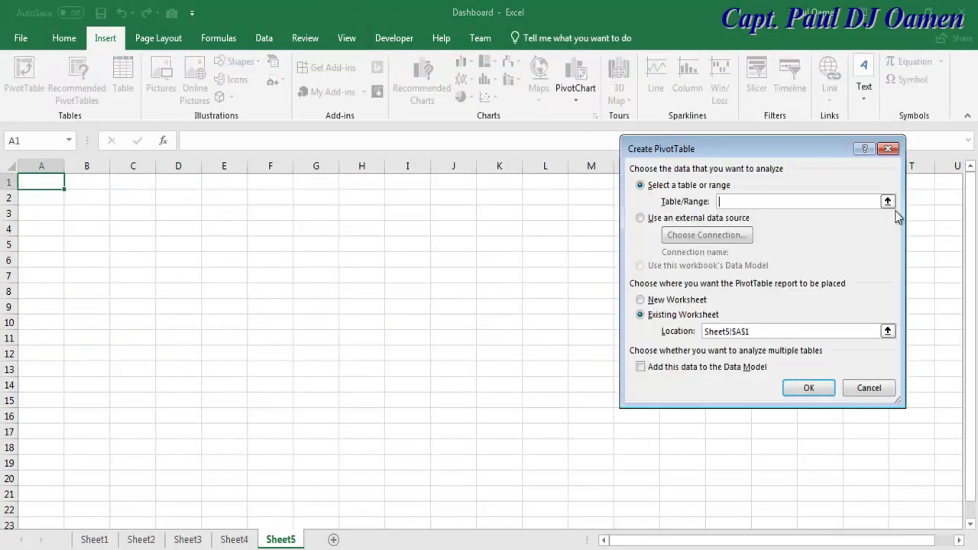
left_click(887, 202)
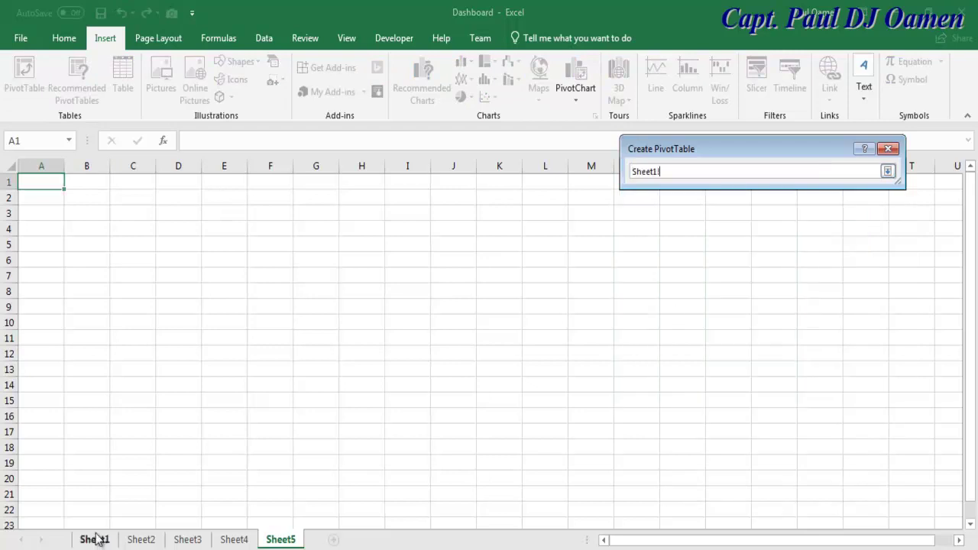
left_click(94, 538)
left_click(36, 167)
left_click(646, 509, "shift")
left_click(888, 172)
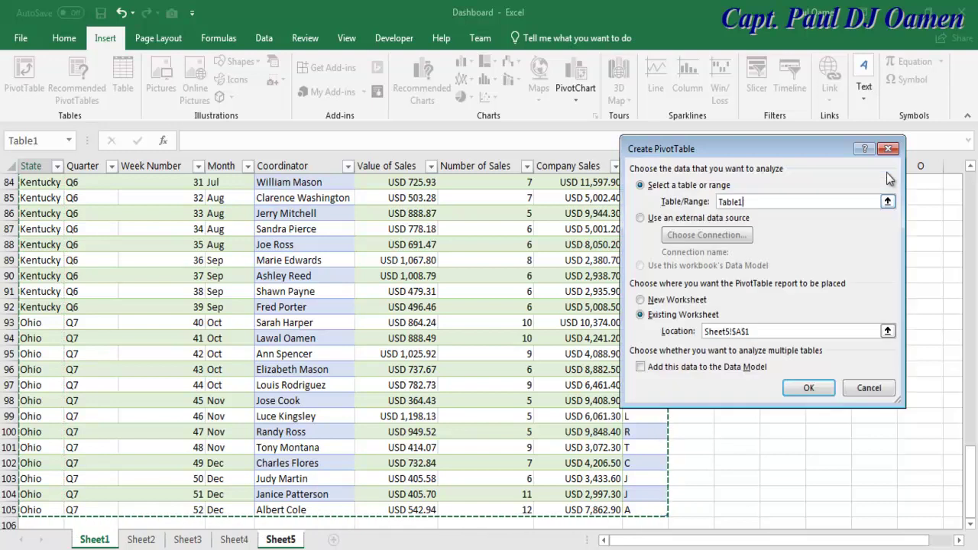
left_click(813, 388)
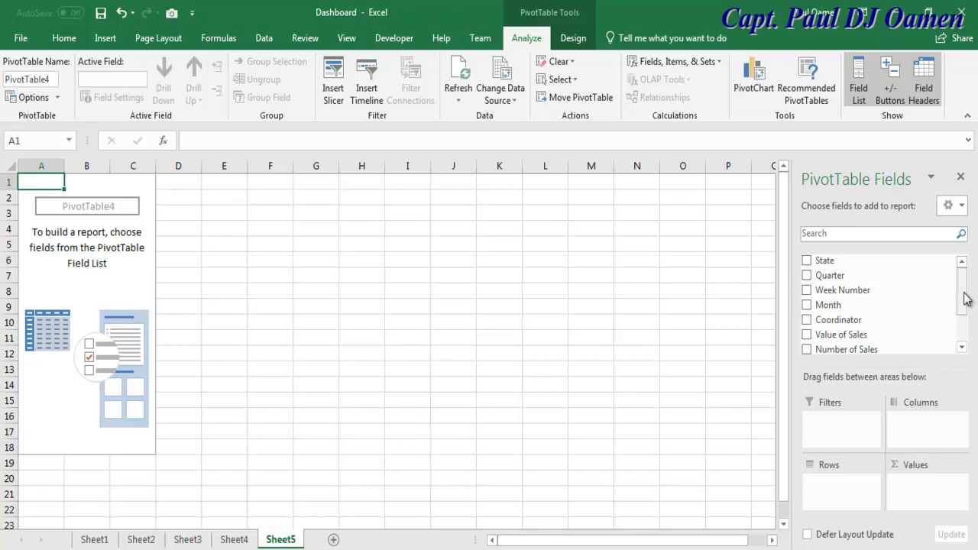
Add State to the Sheet5 PivotTable's rows and both Week Number and Number of Sales to its values, leaving Month out.
left_click(808, 260)
left_click_drag(965, 308, 972, 301)
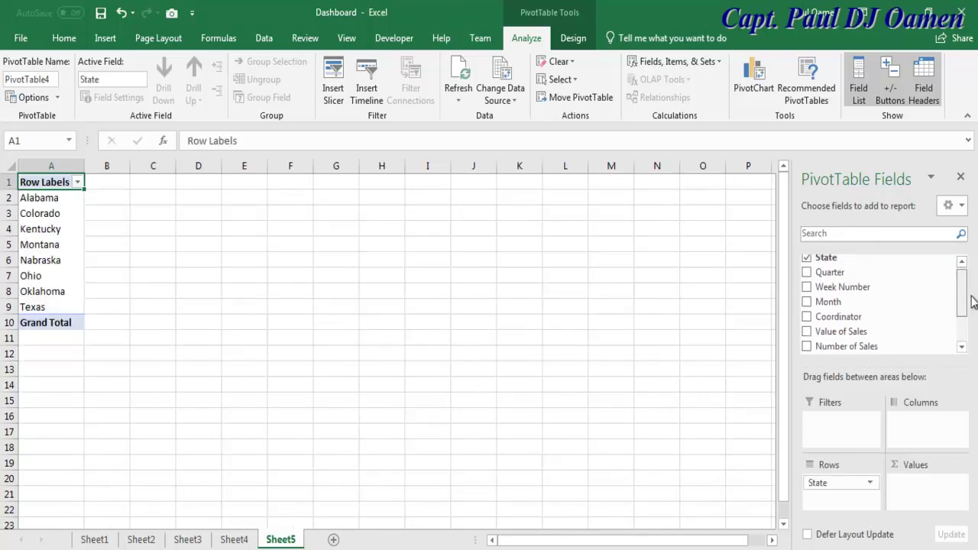
left_click(807, 291)
left_click(807, 305)
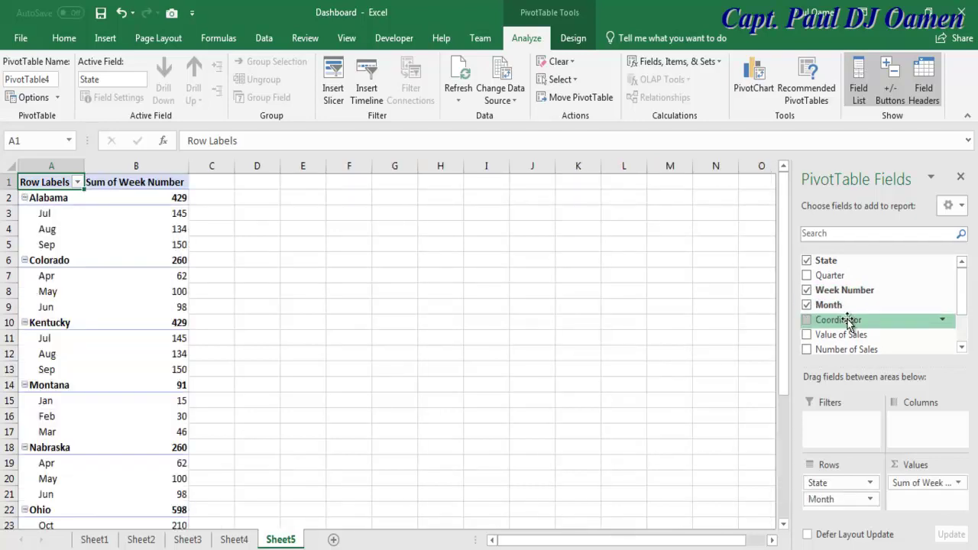
left_click(807, 306)
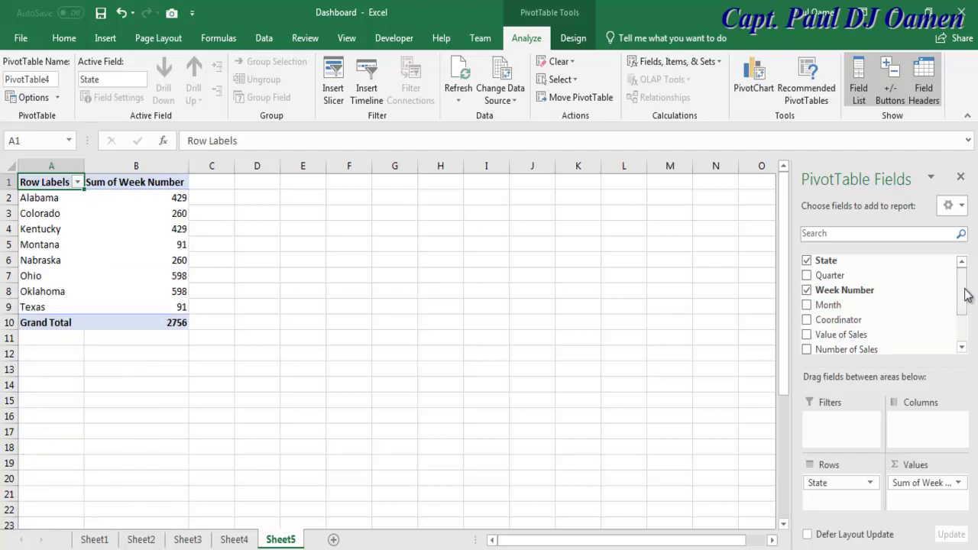
left_click_drag(966, 297, 965, 314)
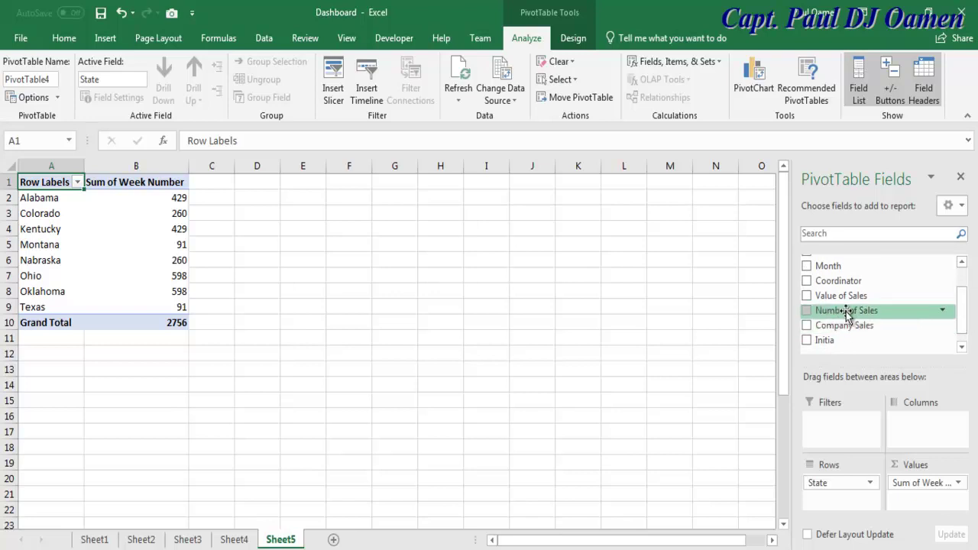
left_click(806, 311)
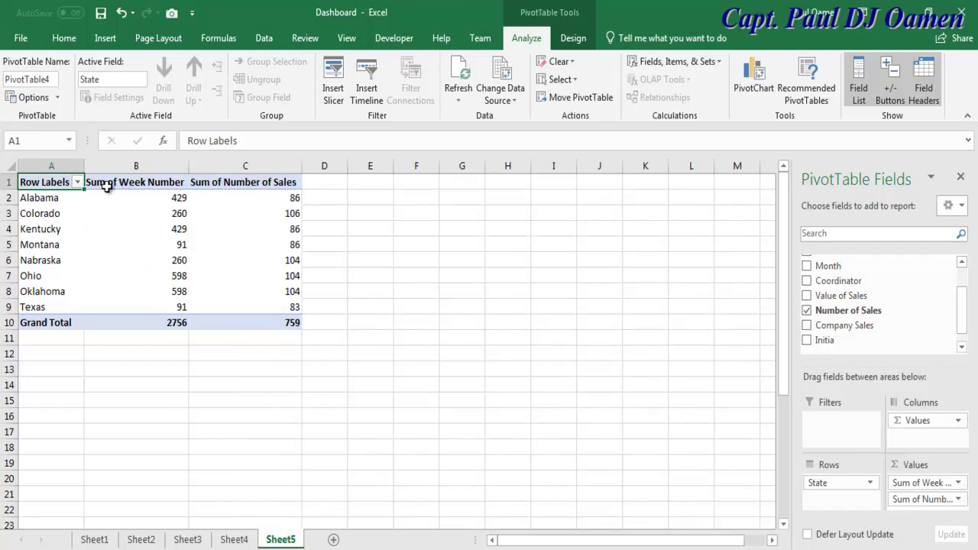
Insert a 3-D Pie PivotChart from the week number and number of sales PivotTable and place it beside the table.
left_click(104, 39)
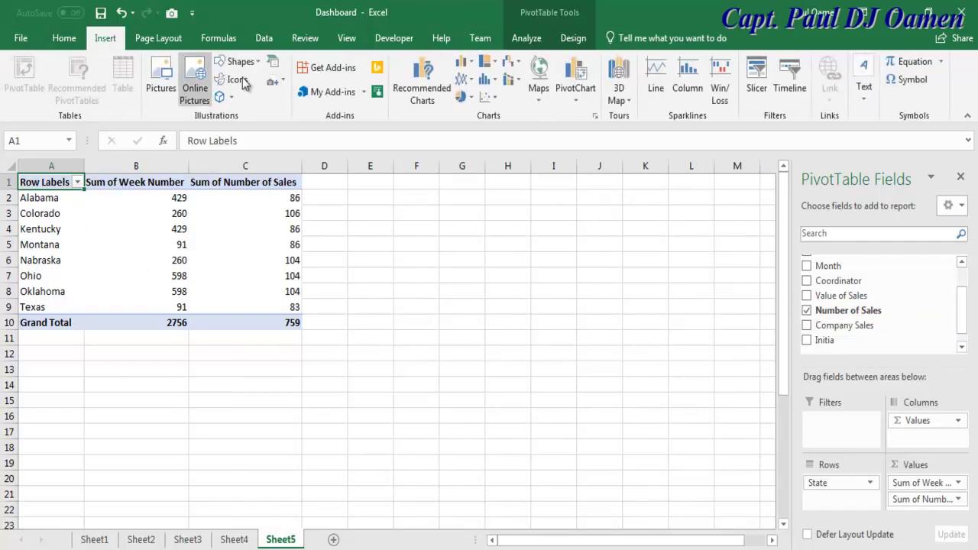
left_click(581, 94)
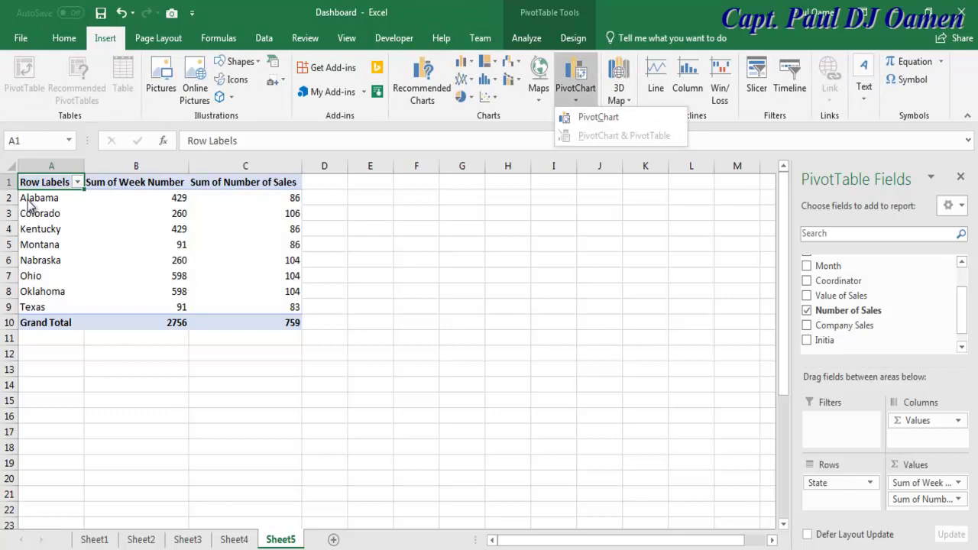
left_click(600, 120)
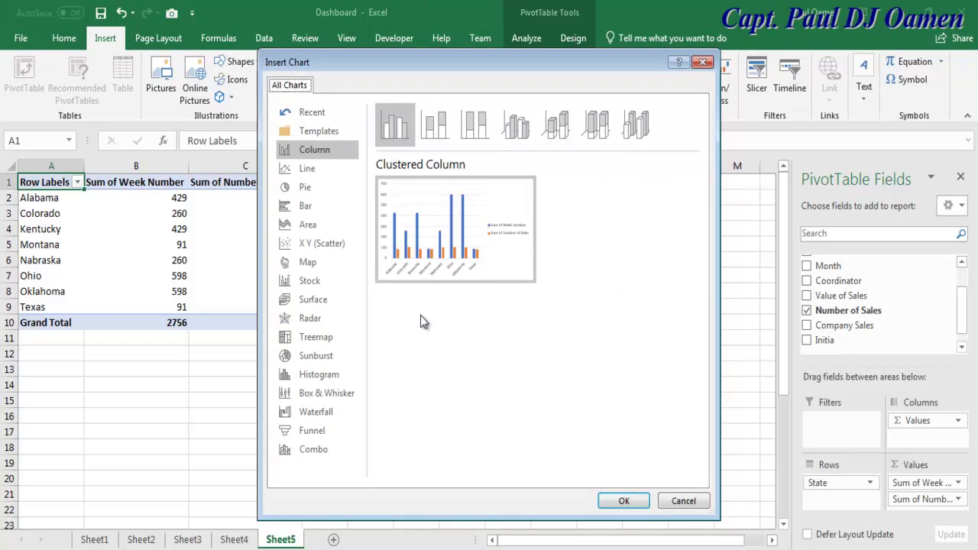
left_click(285, 168)
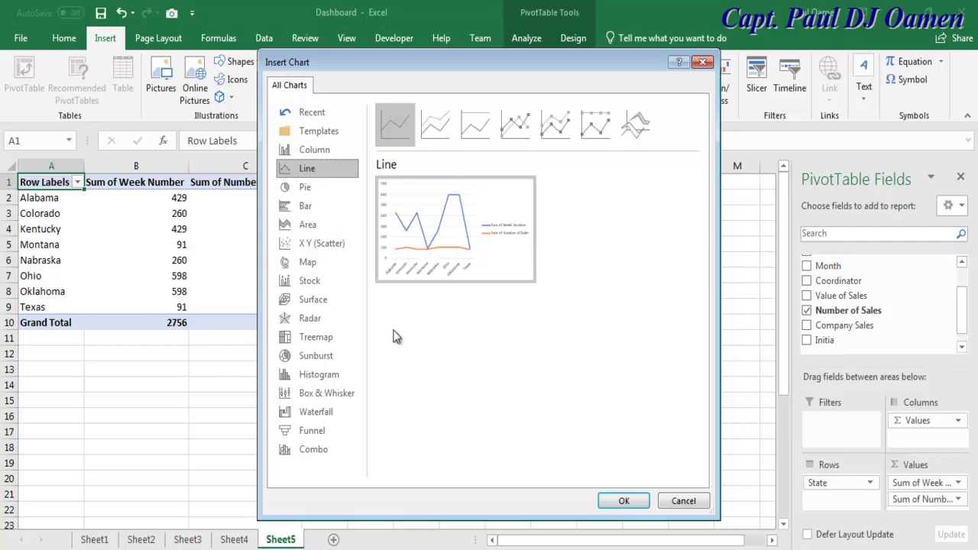
left_click(301, 190)
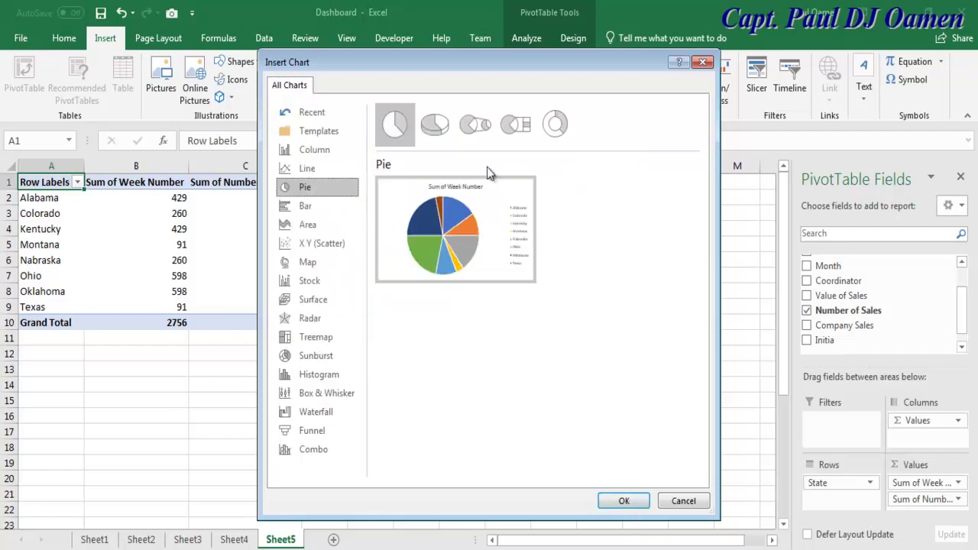
left_click(562, 128)
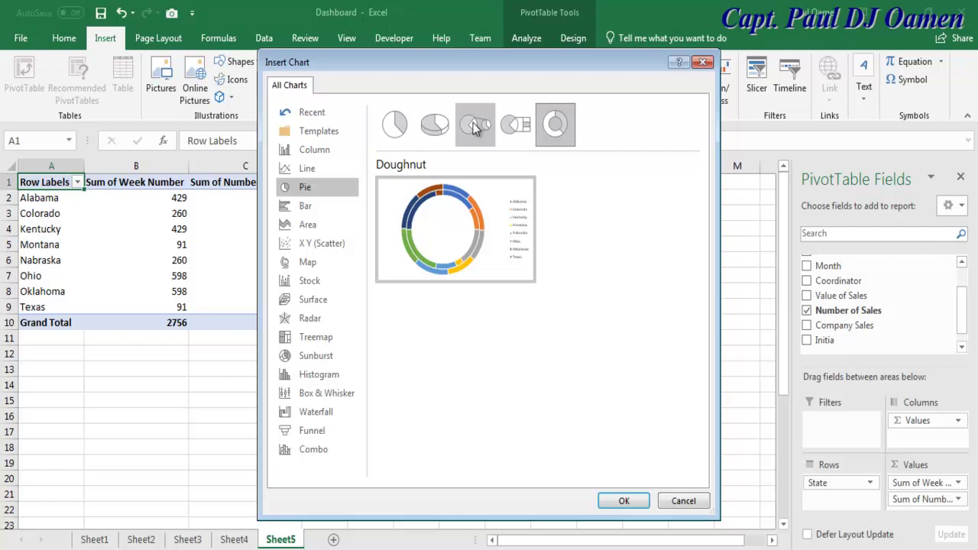
left_click(445, 133)
left_click(397, 129)
left_click(451, 126)
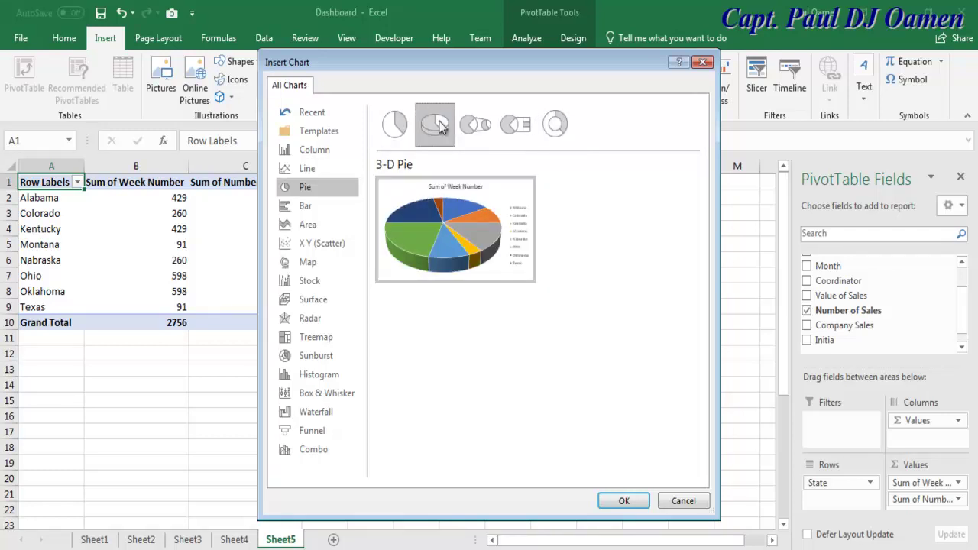
left_click(558, 132)
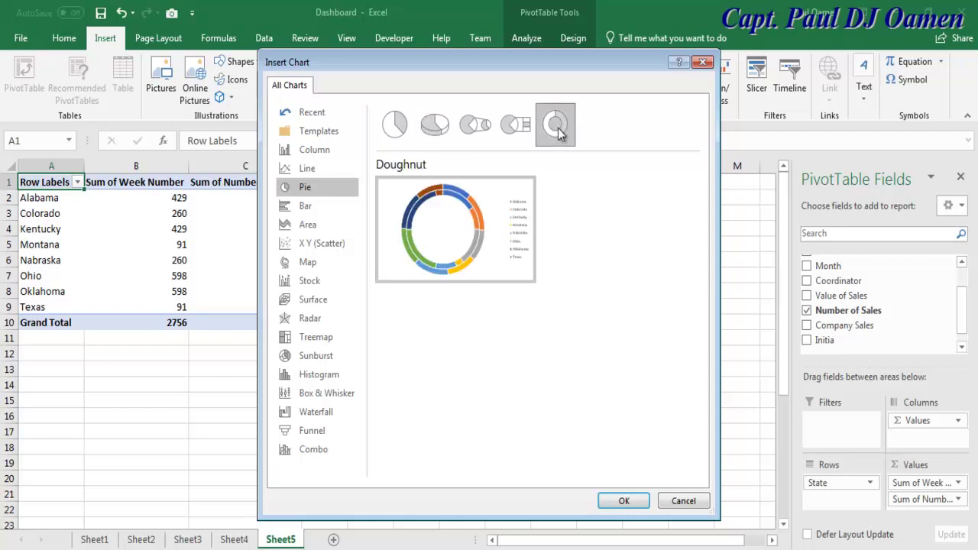
left_click(440, 134)
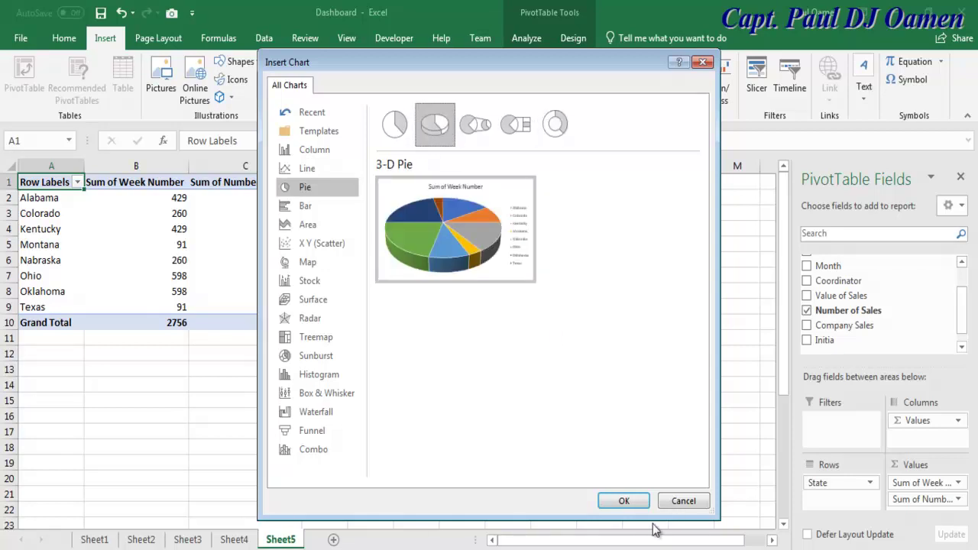
left_click(625, 501)
left_click_drag(477, 252, 613, 211)
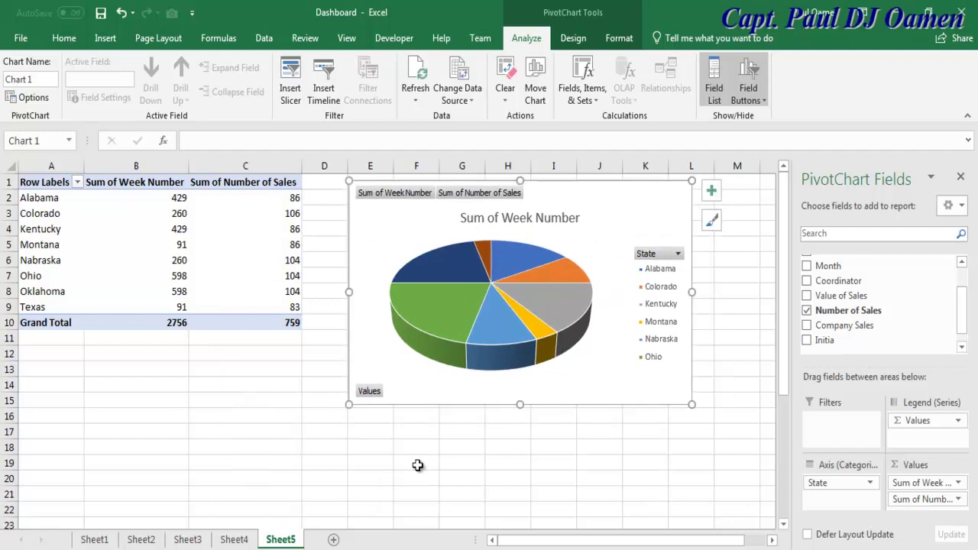
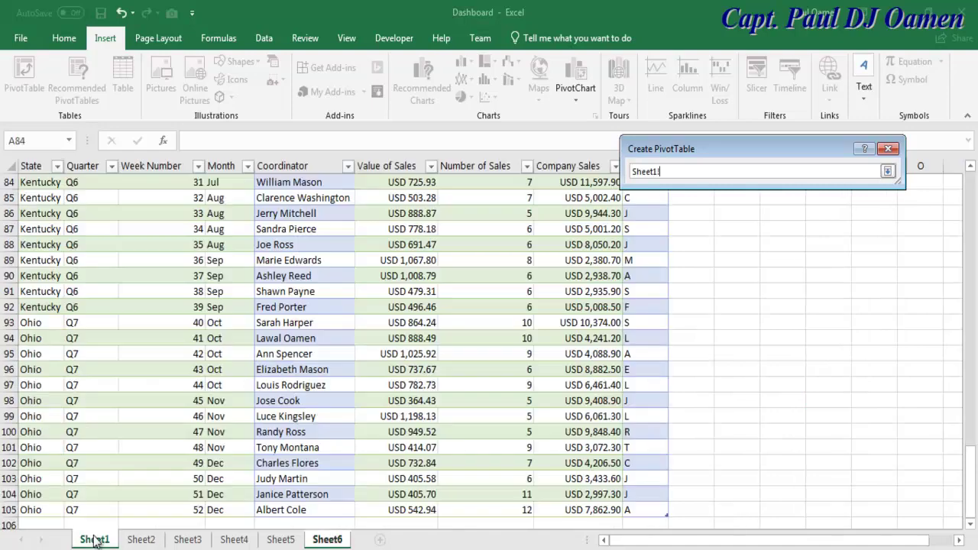
Create the PivotTable at cell A1 of Sheet6, using Table1 on Sheet1 as the source.
left_click(43, 165)
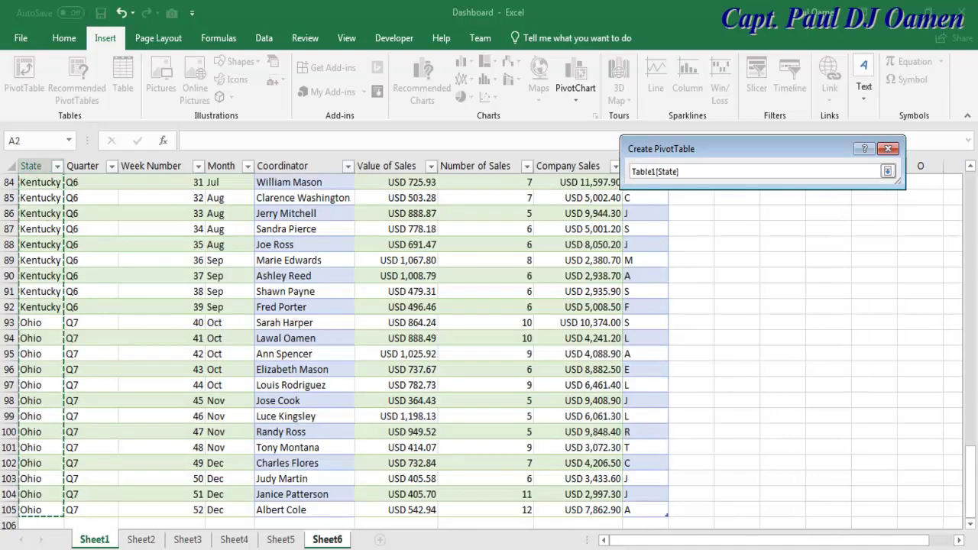
left_click(888, 171)
left_click(808, 390)
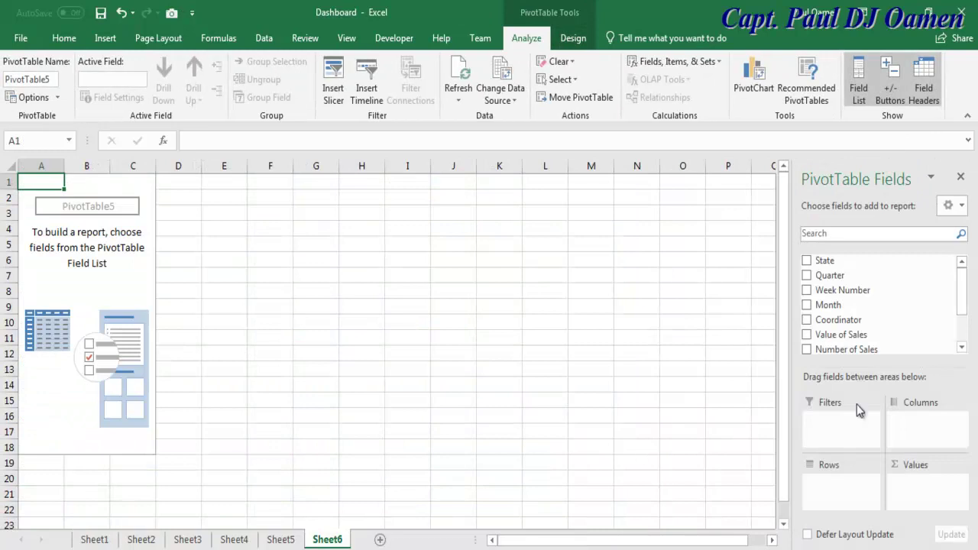
Add State to the Sheet6 PivotTable's rows and Company Sales to its values.
mouse_move(965, 284)
left_mouse_down()
mouse_move(957, 325)
mouse_move(957, 285)
left_mouse_up()
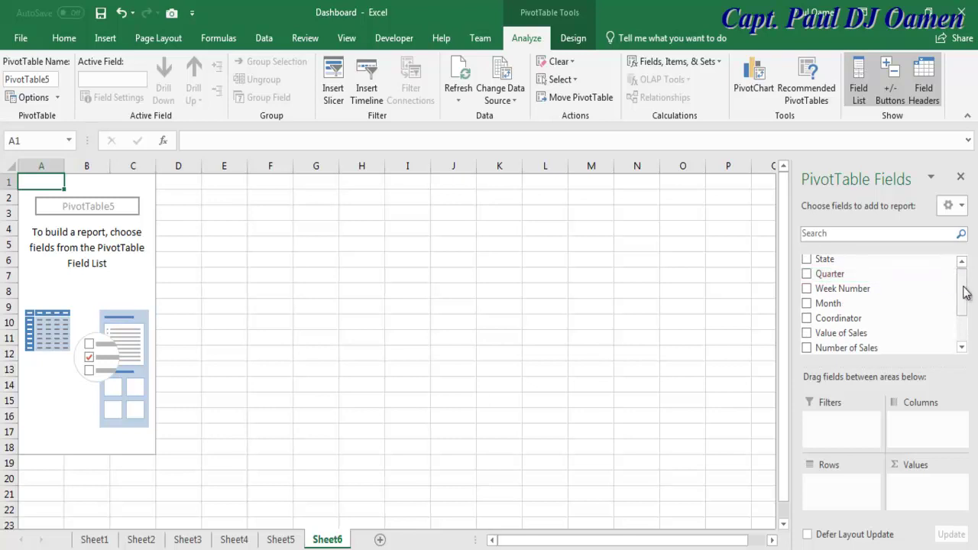
left_click(807, 261)
left_click_drag(962, 291, 964, 325)
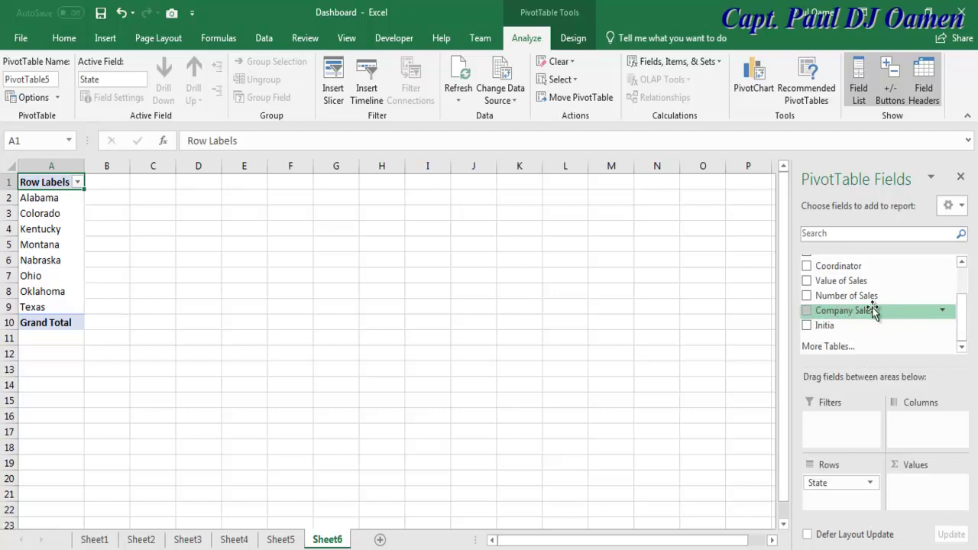
left_click(806, 311)
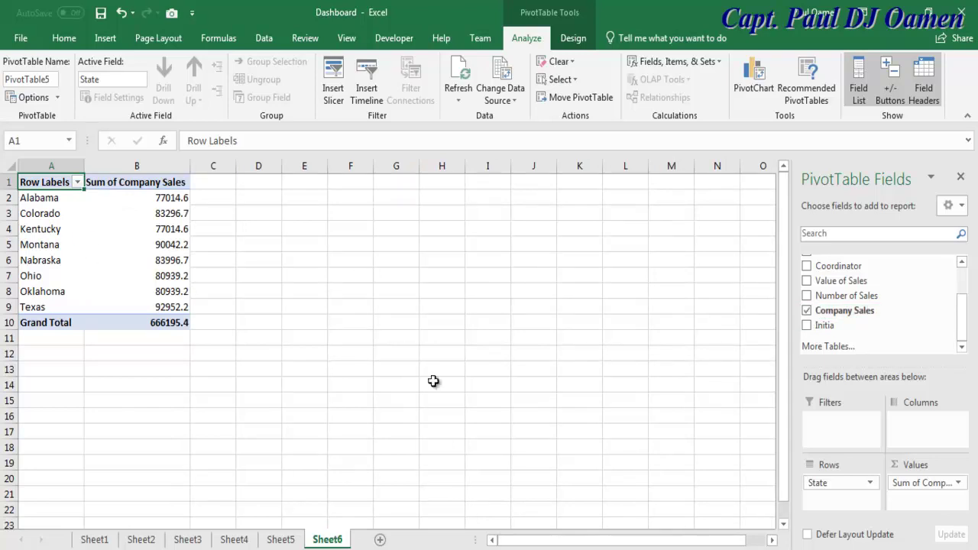
Insert a stacked line PivotChart with markers from the Sheet6 company sales PivotTable and place it beside the table.
left_click(105, 38)
left_click(576, 101)
left_click(588, 117)
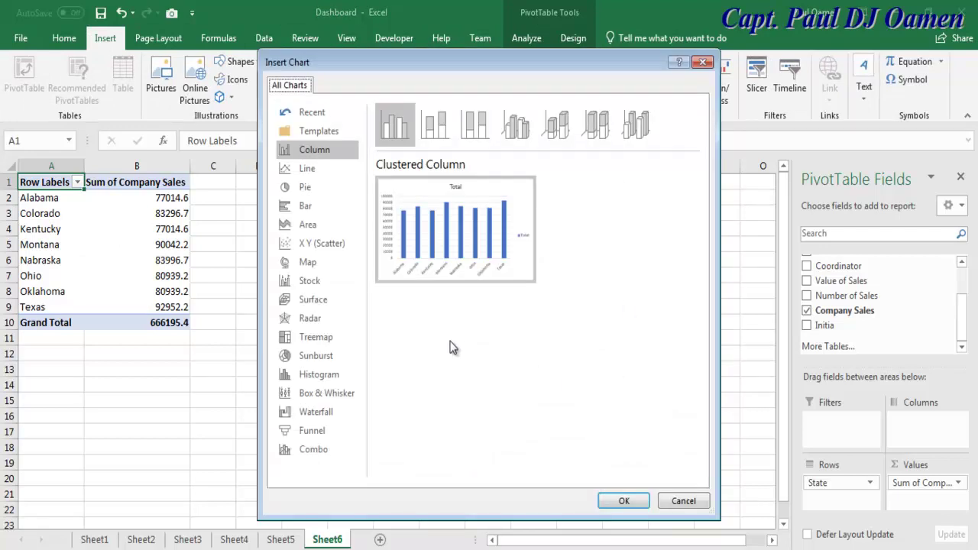
left_click(306, 169)
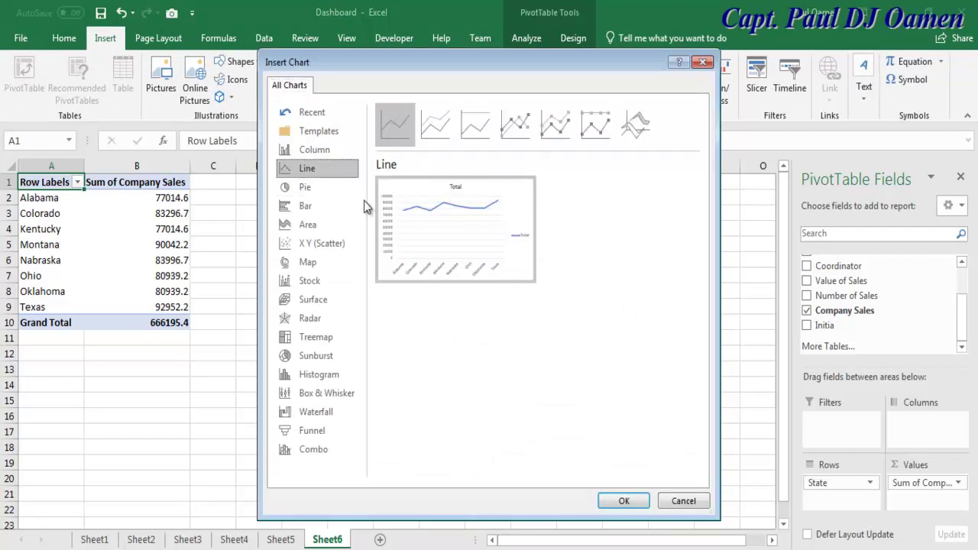
mouse_move(472, 199)
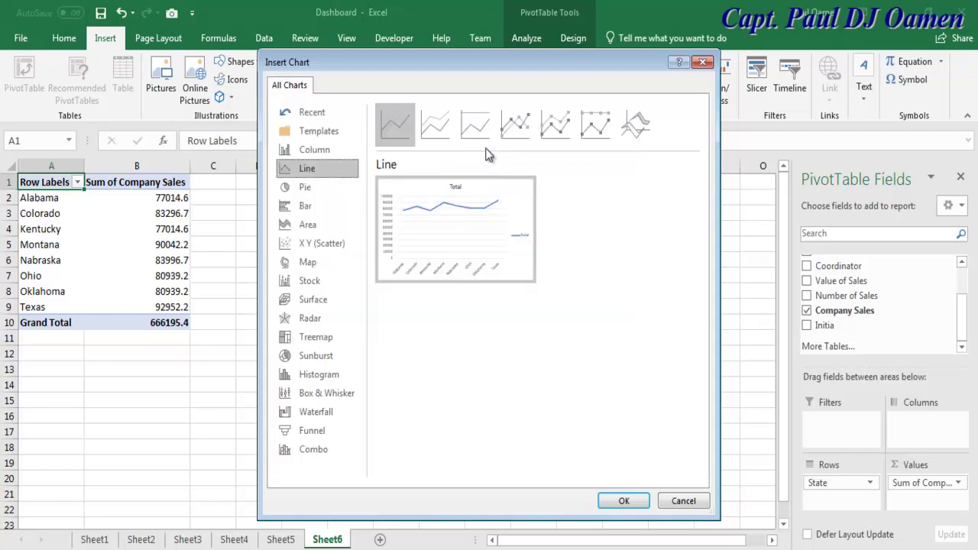
left_click(550, 122)
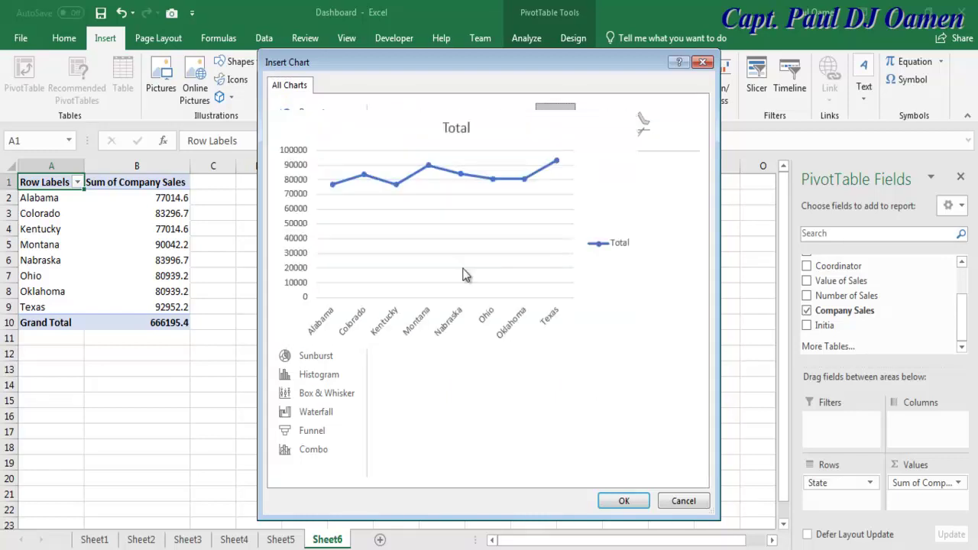
left_click(619, 502)
left_click_drag(442, 266, 443, 219)
left_click(655, 356)
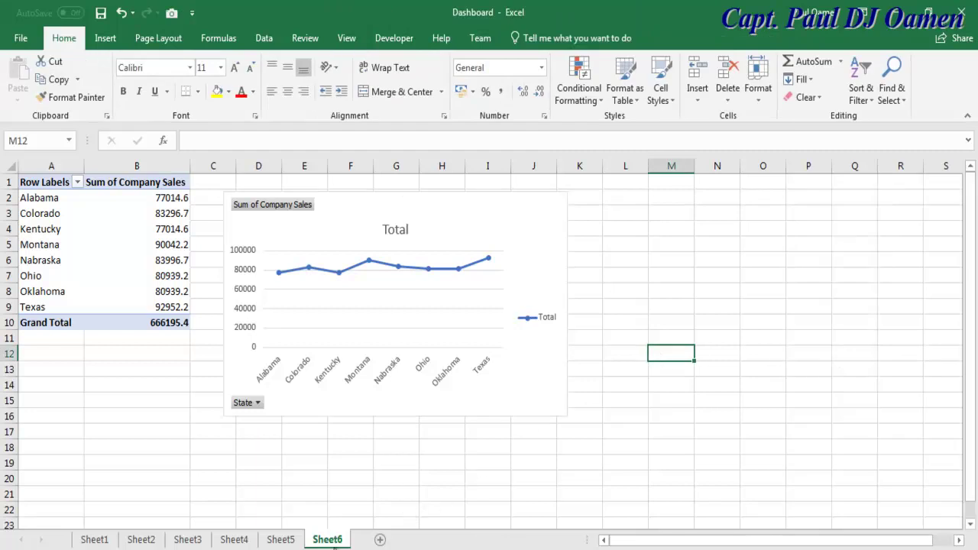
Review the charts on Sheet5 back through Sheet2, and add a new blank worksheet after Sheet6.
left_click(299, 540, "ctrl")
left_click(291, 540)
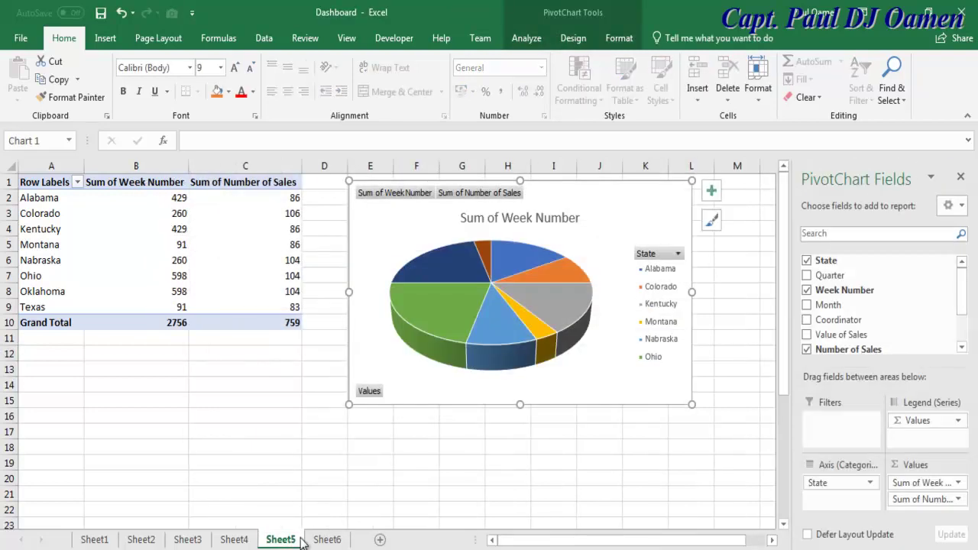
left_click(235, 540)
left_click(184, 541)
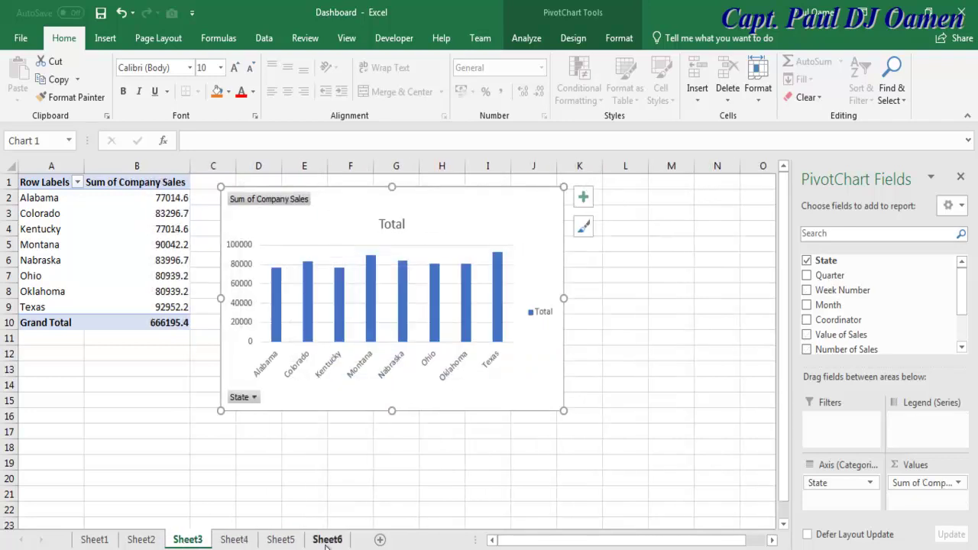
left_click(141, 540)
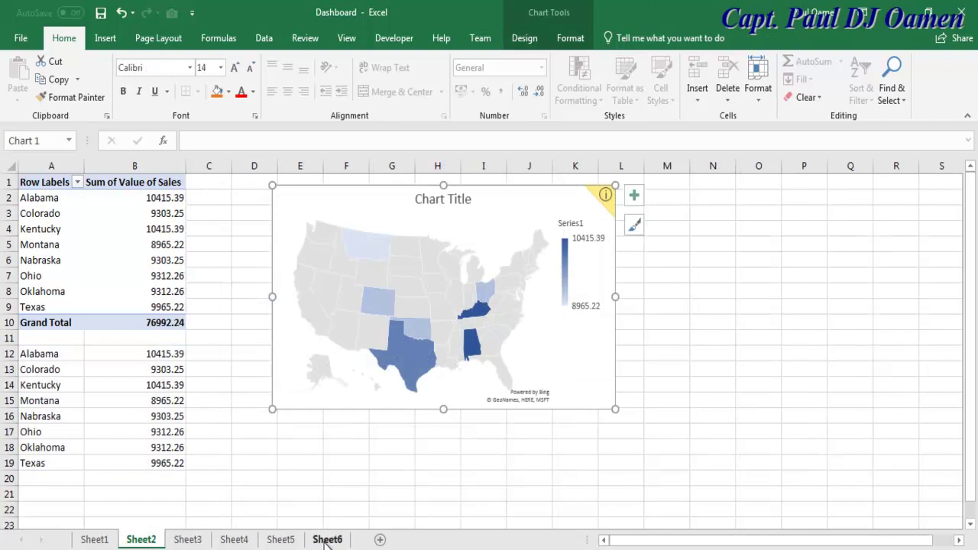
left_click(329, 540)
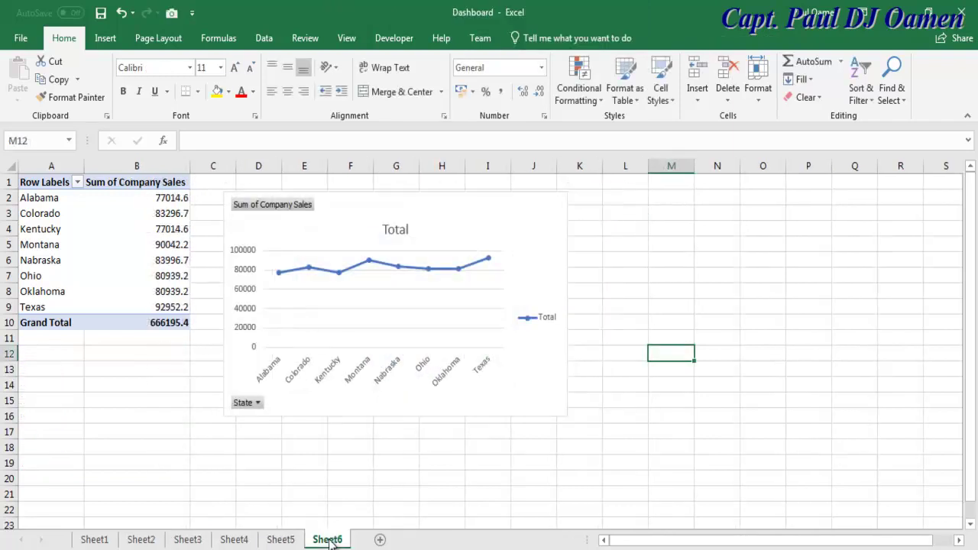
left_click(381, 540)
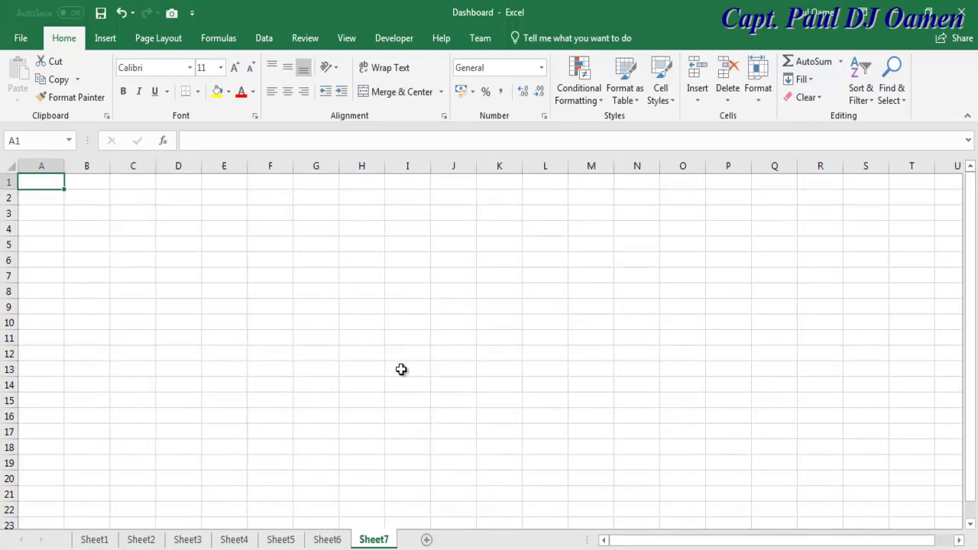
Change the title of the filled map chart on Sheet2 to "Map of Sales".
left_click(141, 541)
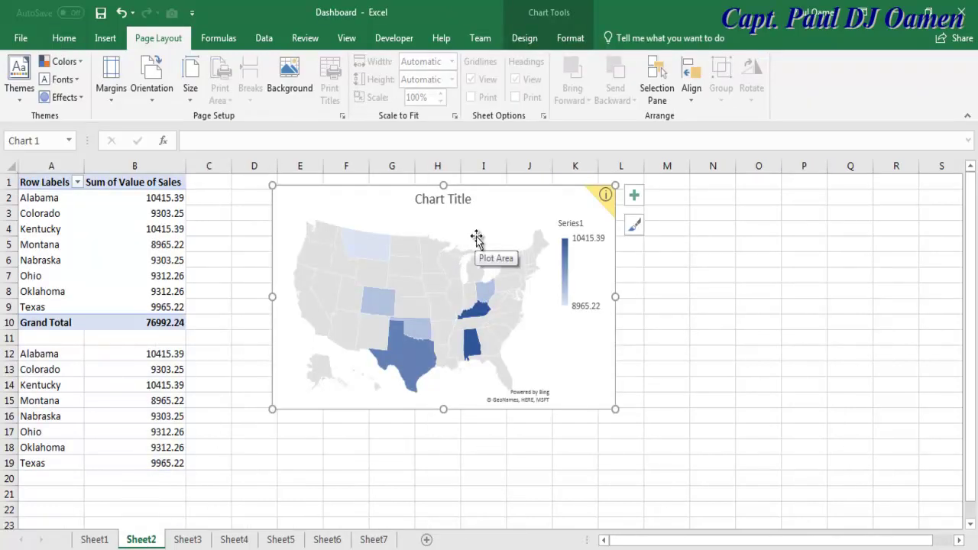
left_click(497, 211)
left_click(510, 199)
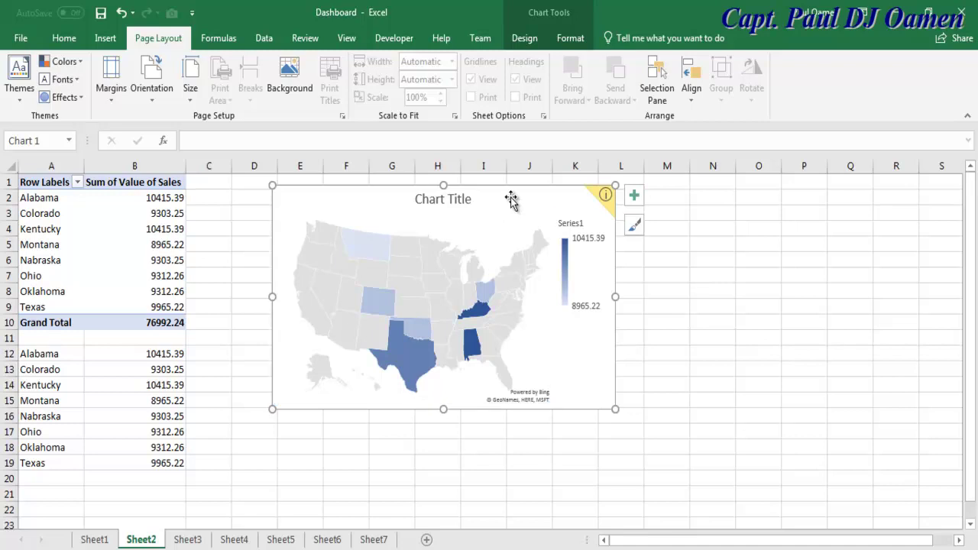
double_click(456, 200)
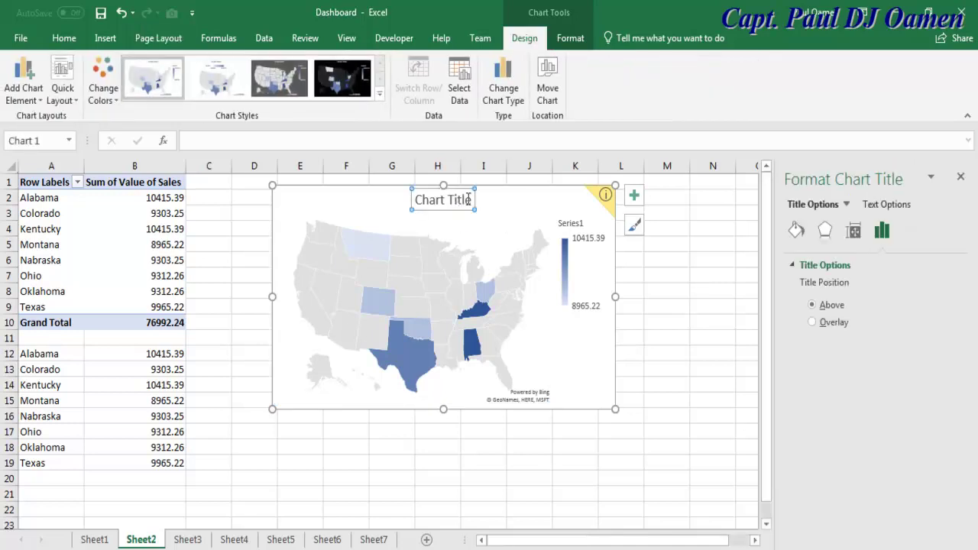
left_click_drag(469, 199, 418, 200)
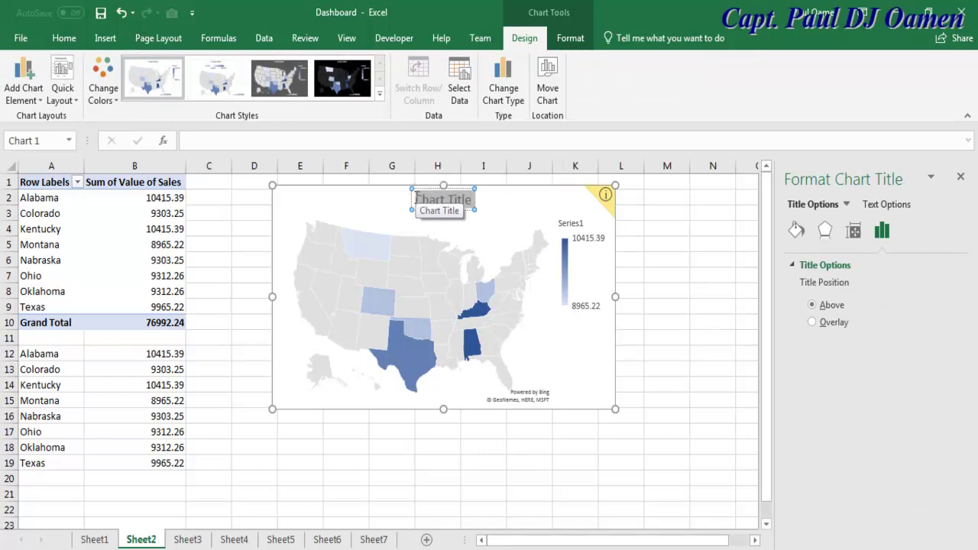
type("Map")
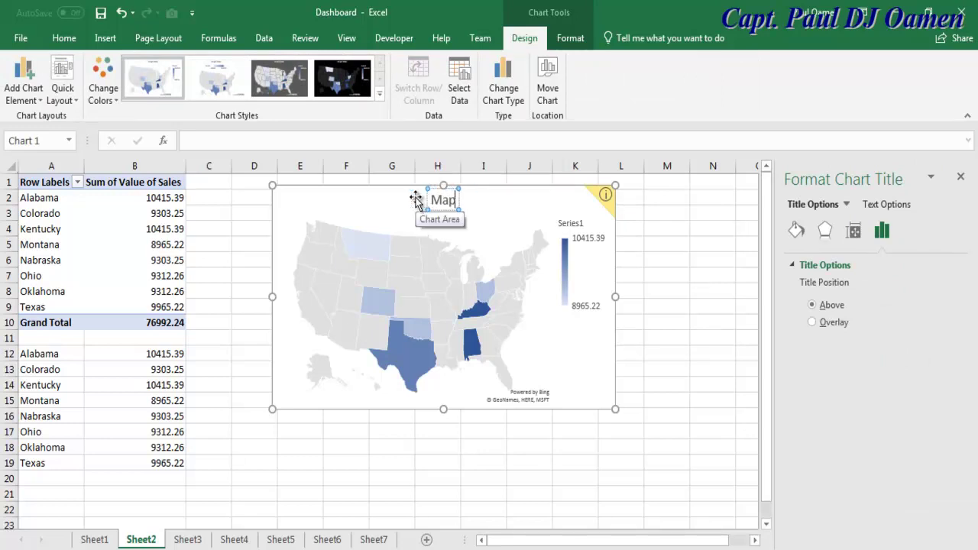
type(" o")
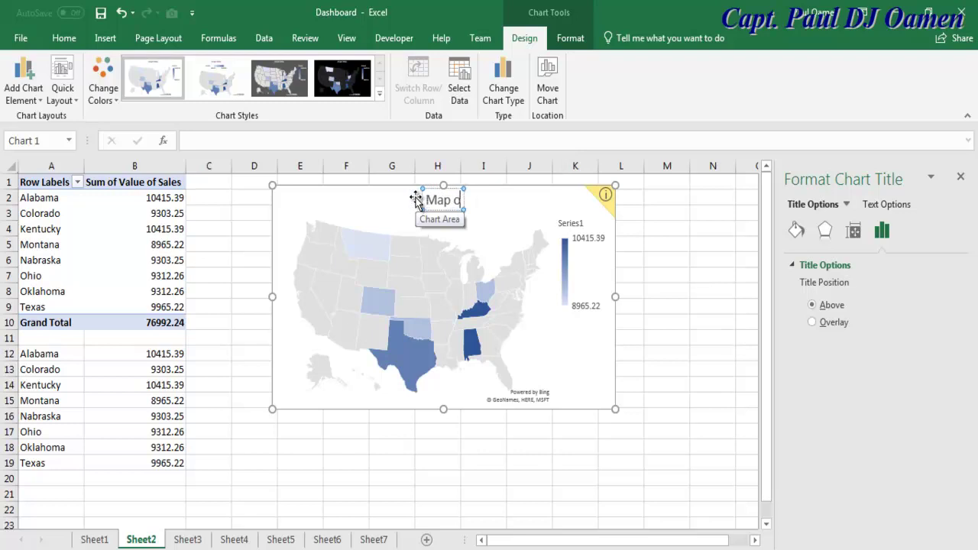
type("f Sales")
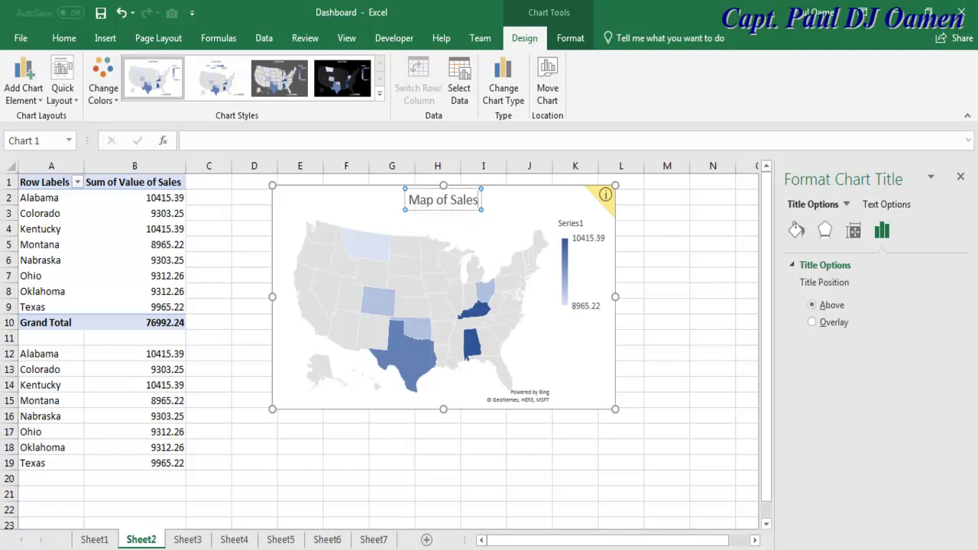
left_click(807, 468)
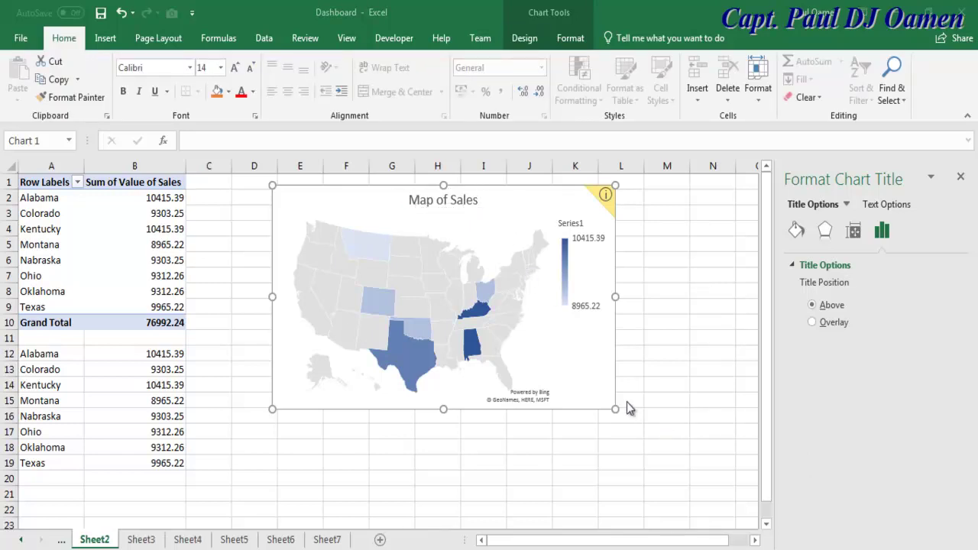
key("Up")
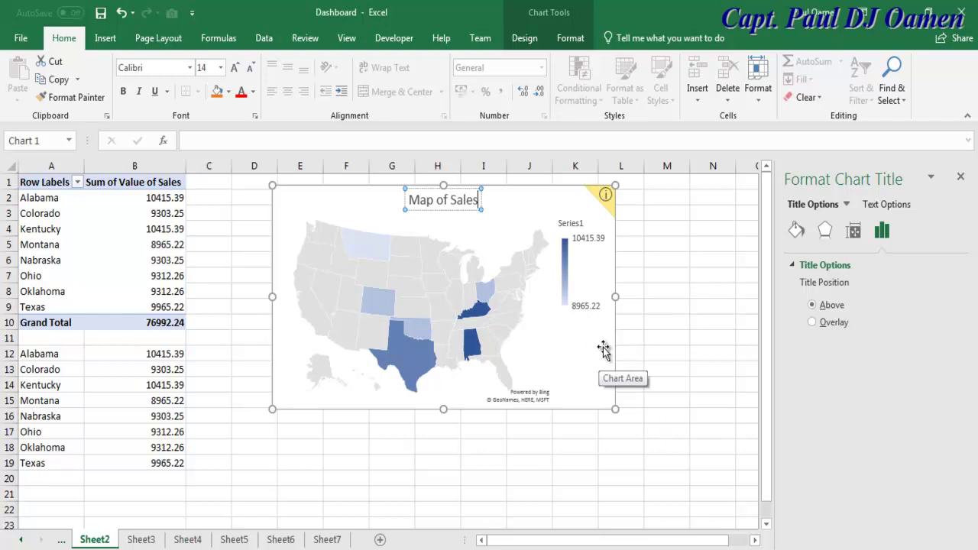
left_click(529, 200)
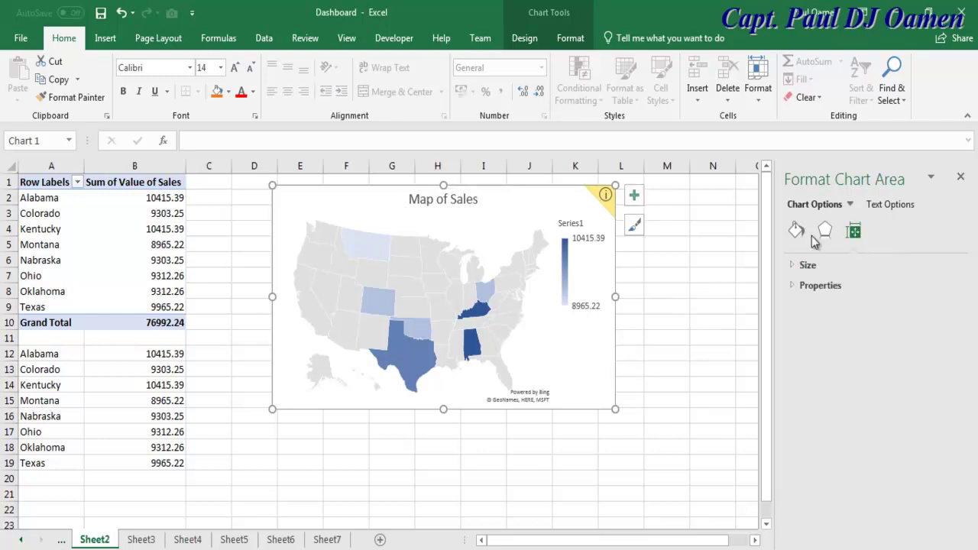
Copy the map chart from Sheet2 to Sheet7, place it near the top across columns D to K, and close the formatting pane.
left_click(466, 303)
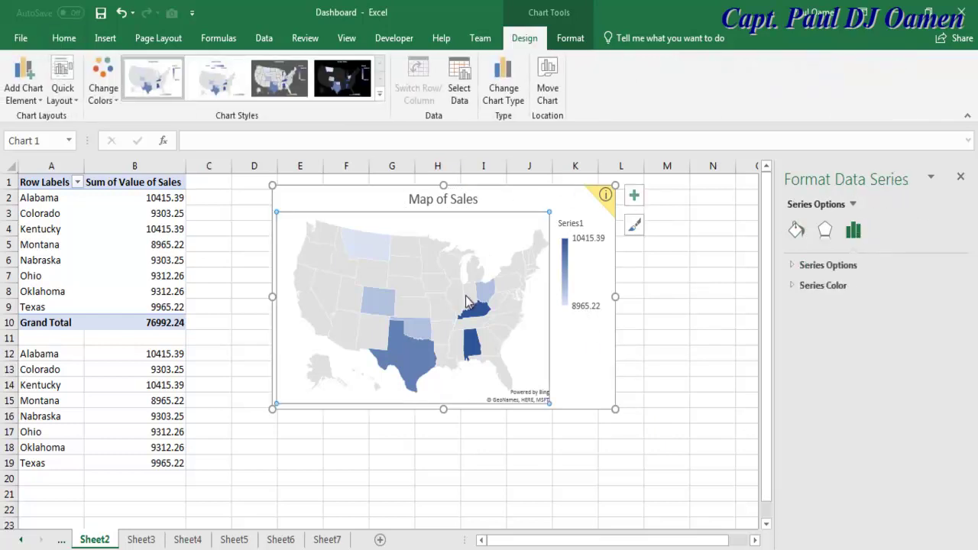
left_click(592, 354)
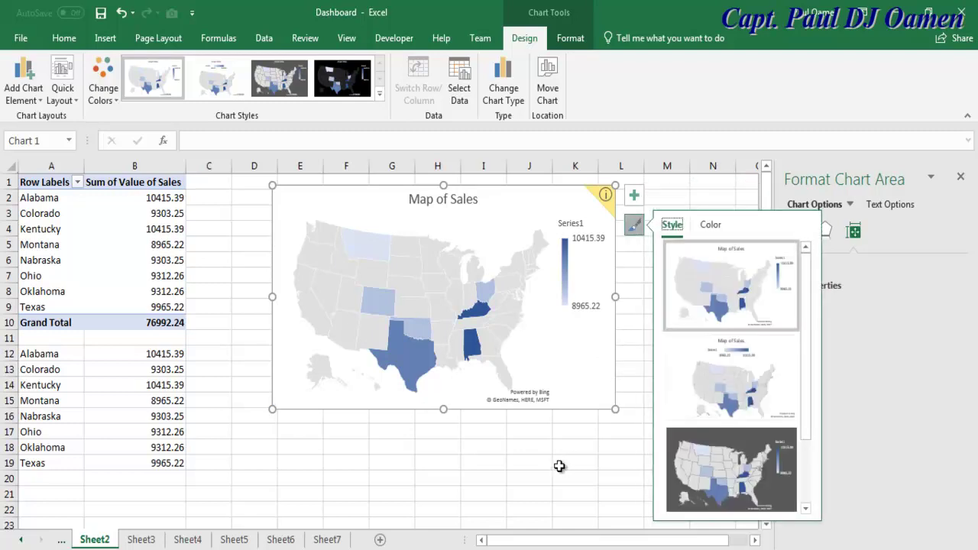
left_click(329, 539)
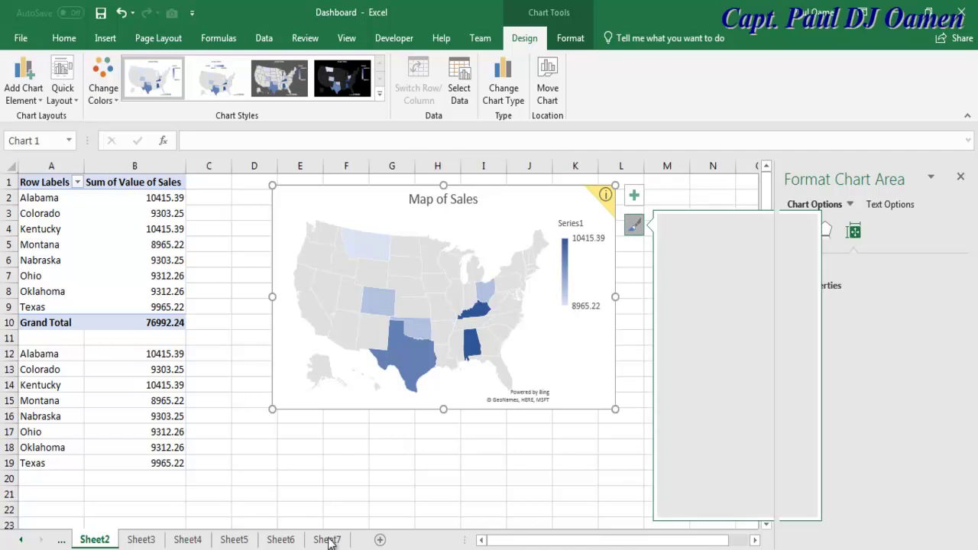
left_click(338, 295)
right_click(257, 260)
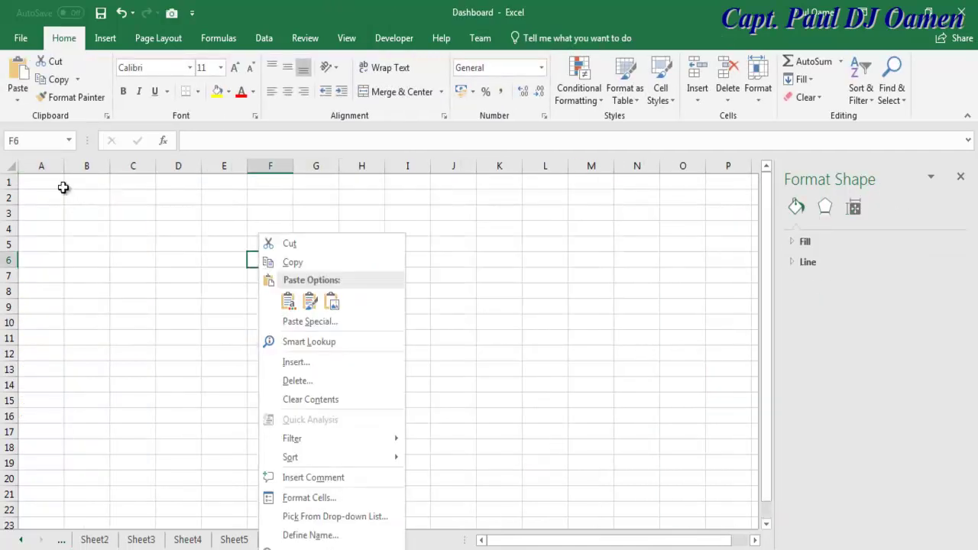
key("Escape")
key("ctrl+v")
mouse_move(356, 273)
left_mouse_down()
mouse_move(216, 203)
mouse_move(216, 227)
mouse_move(218, 214)
mouse_move(264, 214)
left_mouse_up()
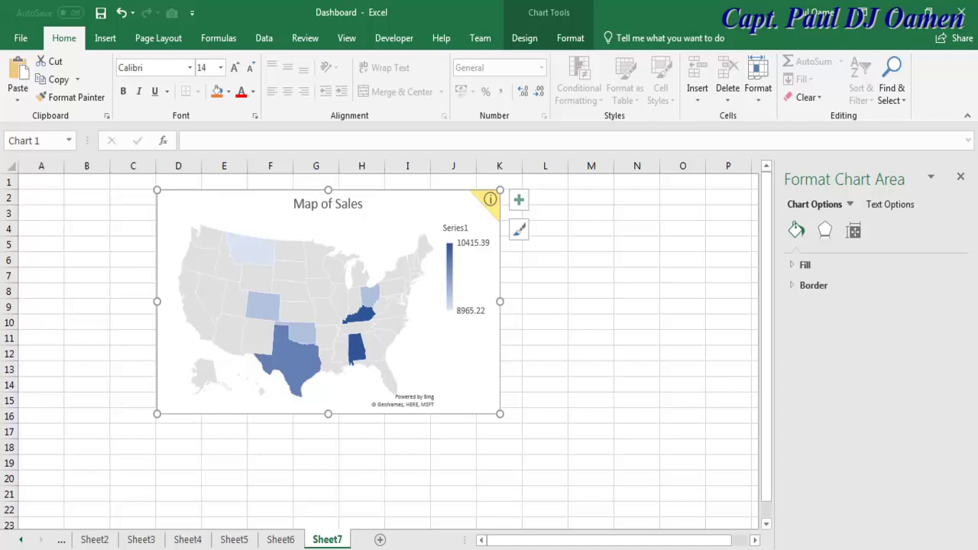
left_click(963, 173)
Copy the company sales column chart from Sheet3 to Sheet7, place it to the right of the map, and close the fields pane.
left_click(141, 539)
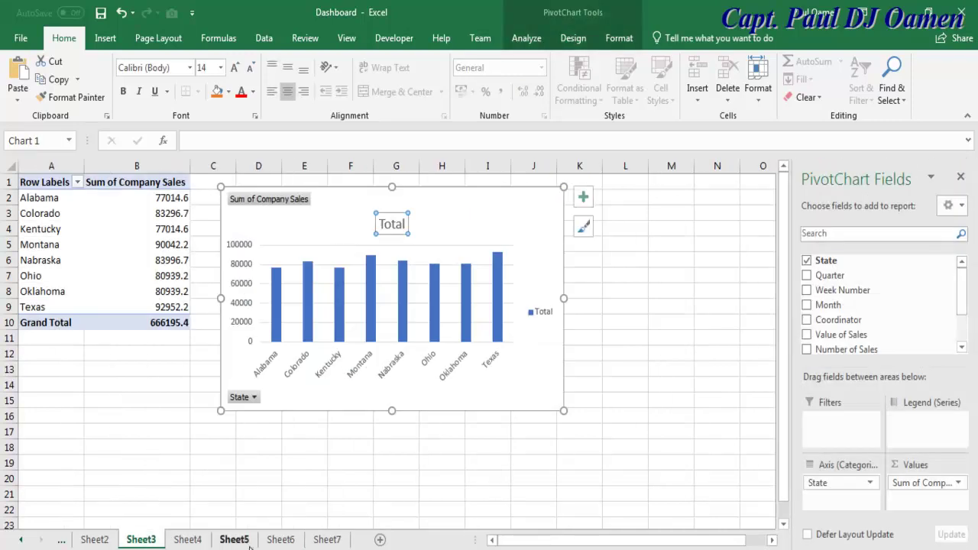
left_click(537, 378)
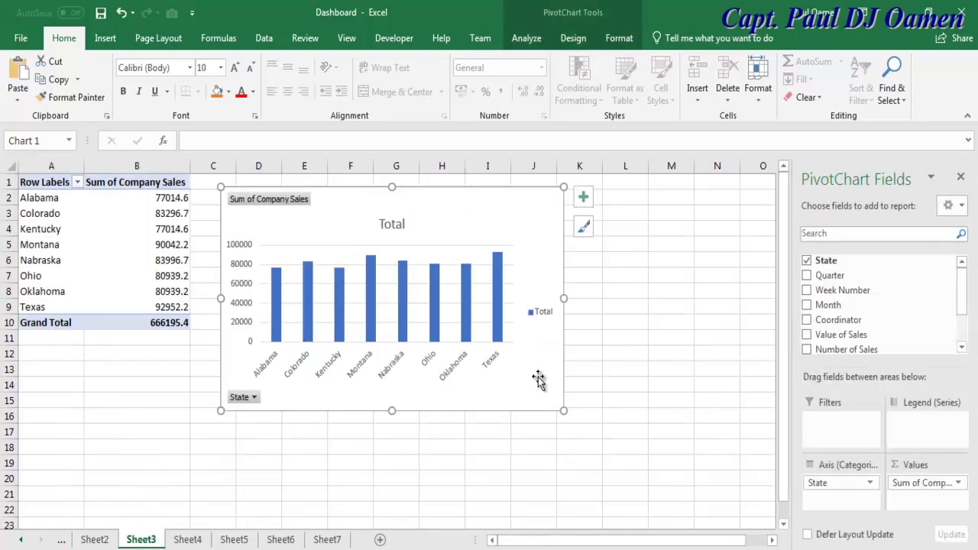
right_click(538, 378)
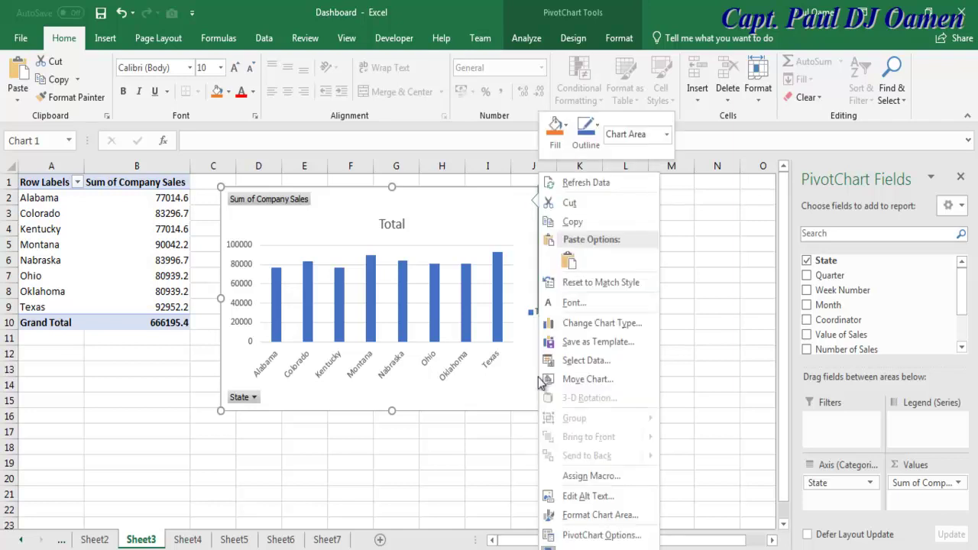
left_click(573, 223)
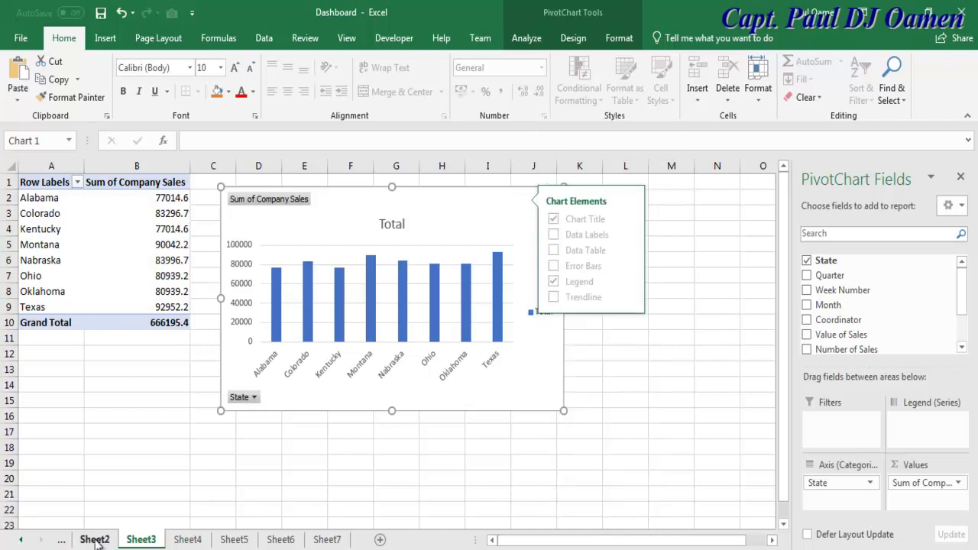
left_click(328, 539)
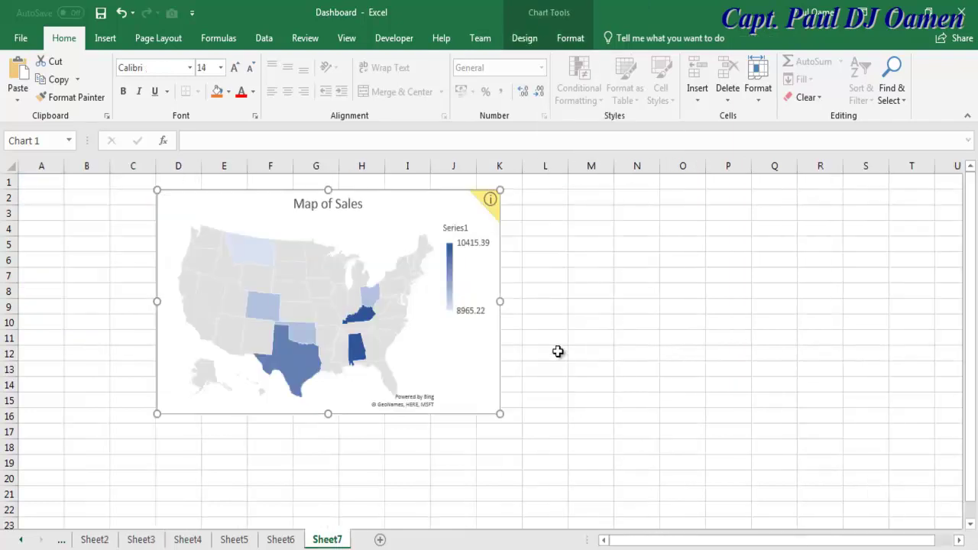
left_click(573, 289)
key("ctrl+v")
left_click_drag(703, 294, 659, 201)
left_click(963, 177)
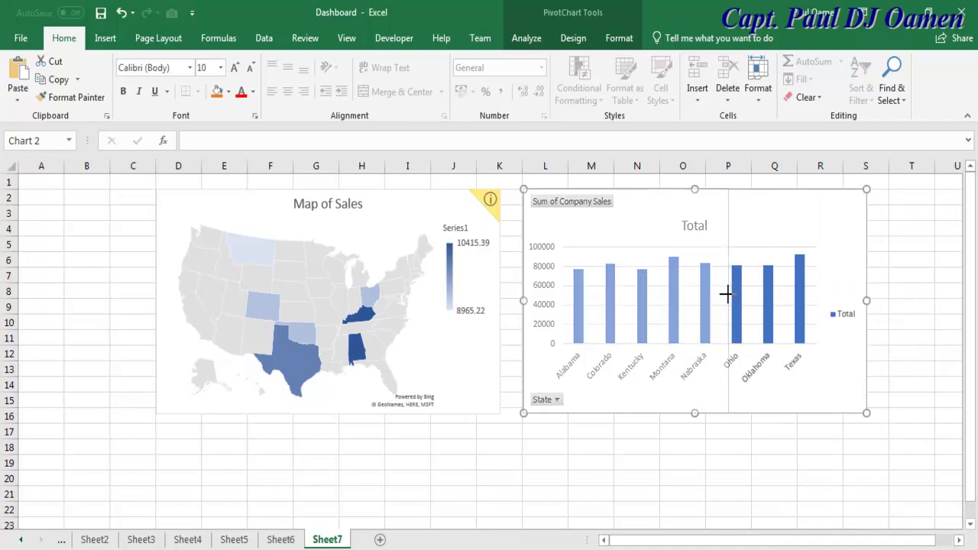
Narrow the column chart on Sheet7 so it runs from column L to about the middle of column P.
left_click_drag(727, 294, 727, 297)
left_click_drag(627, 411, 621, 413)
left_click(630, 478)
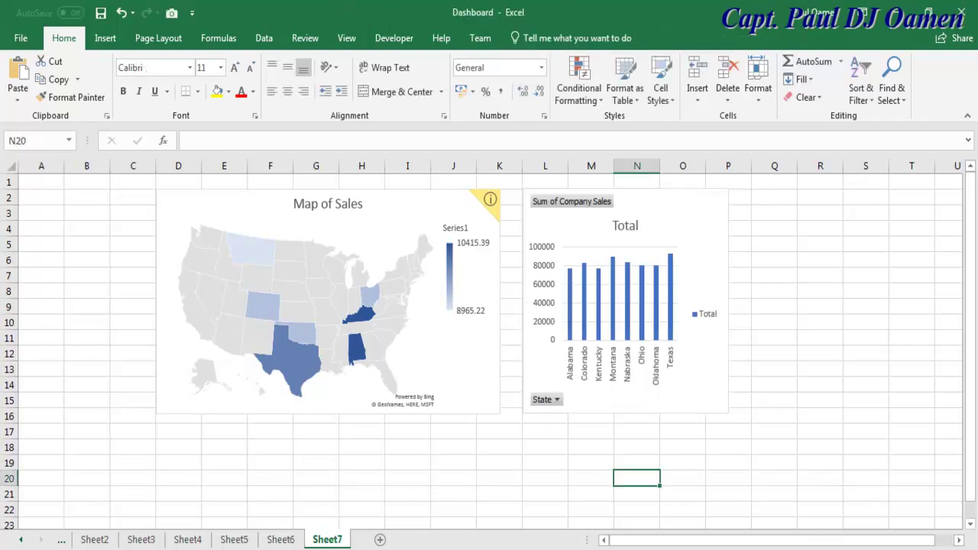
Copy the value of sales bar chart from Sheet4 to Sheet7, placing it beside the column chart from row 2 and stretching it past row 23.
left_click(138, 543)
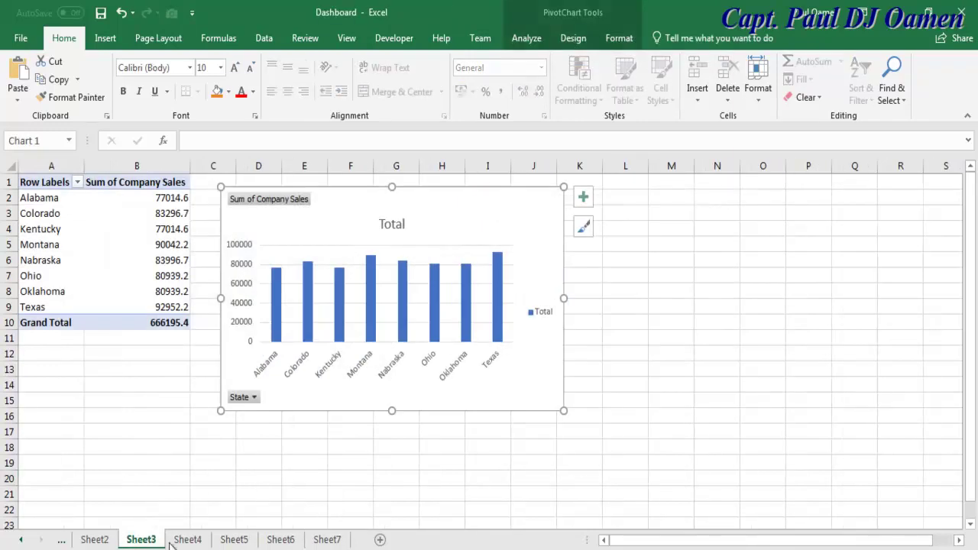
left_click(181, 541)
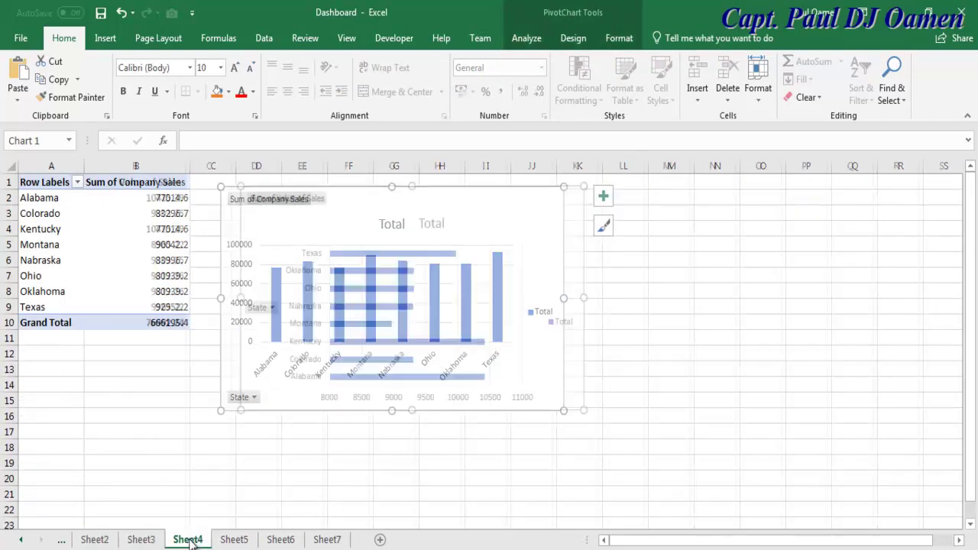
right_click(534, 207)
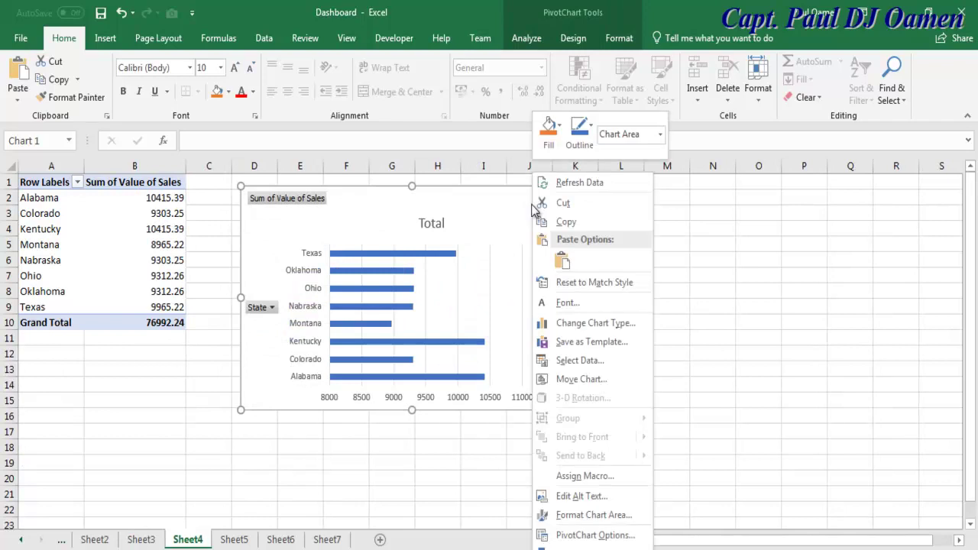
left_click(566, 221)
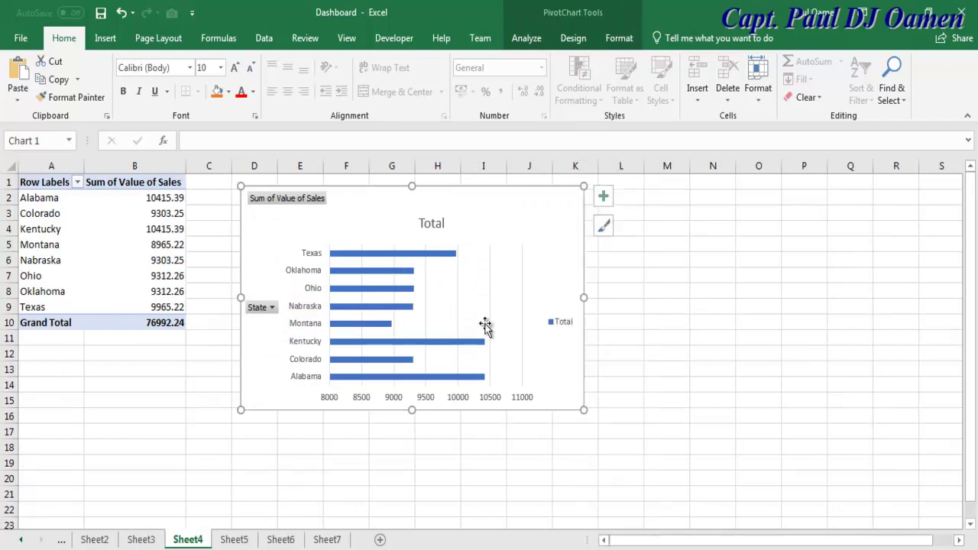
left_click(325, 539)
left_click(804, 343)
key("ctrl+v")
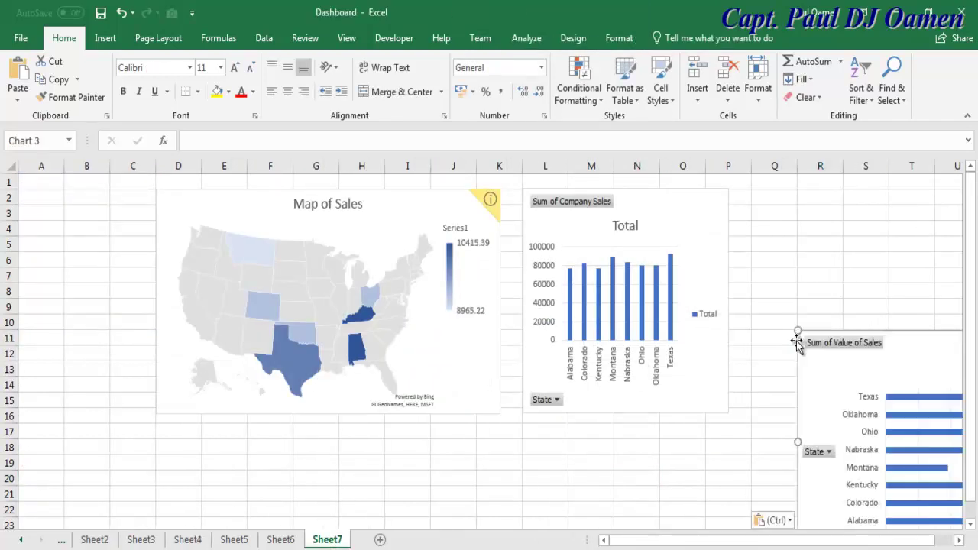
left_click_drag(897, 343, 837, 201)
left_click_drag(910, 415, 910, 535)
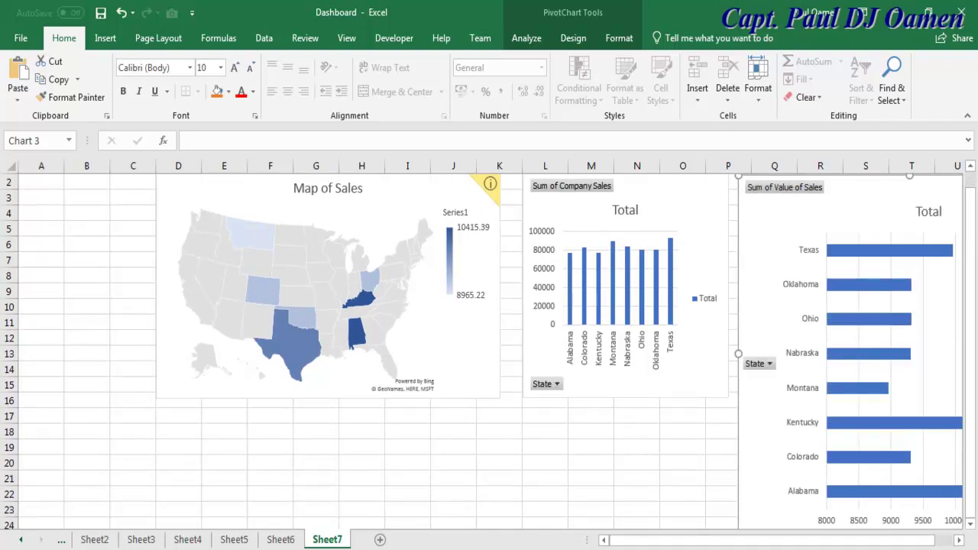
Copy the 3-D pie chart from Sheet5 and paste it at cell E22 on Sheet7.
left_click(234, 540)
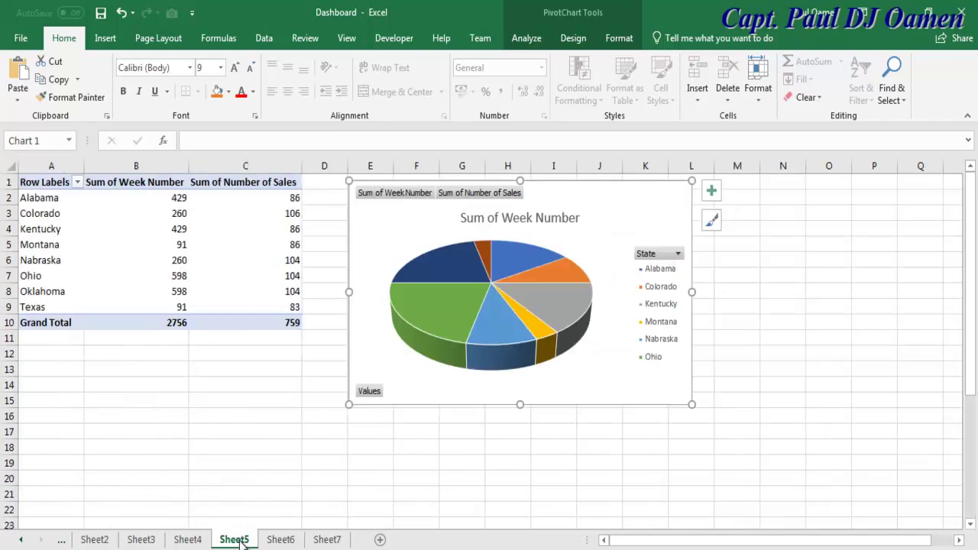
left_click(465, 302)
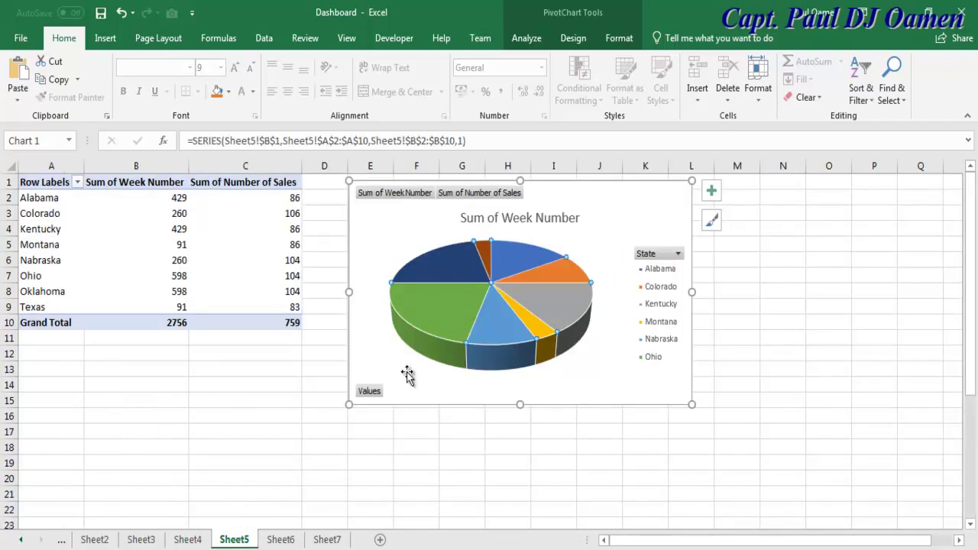
left_click(196, 541)
left_click(217, 543)
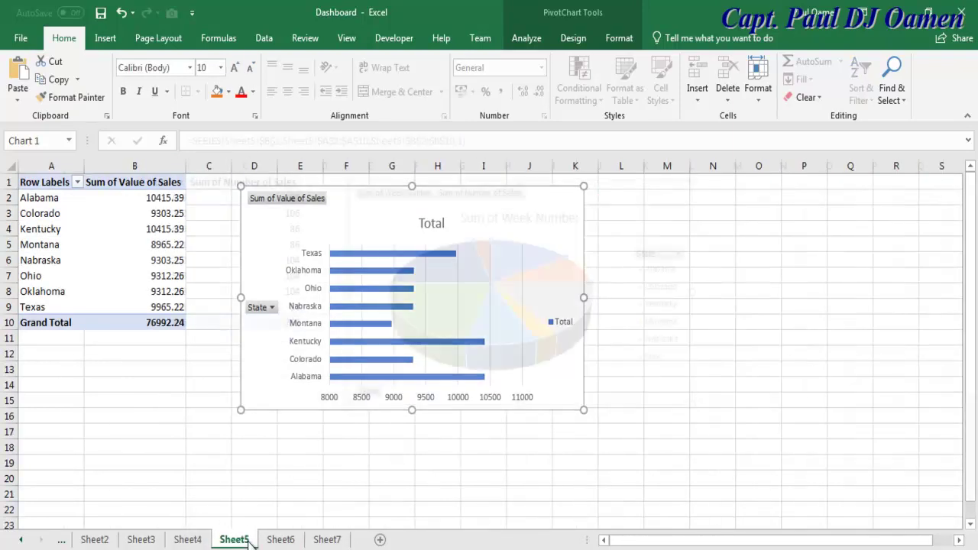
left_click(610, 493)
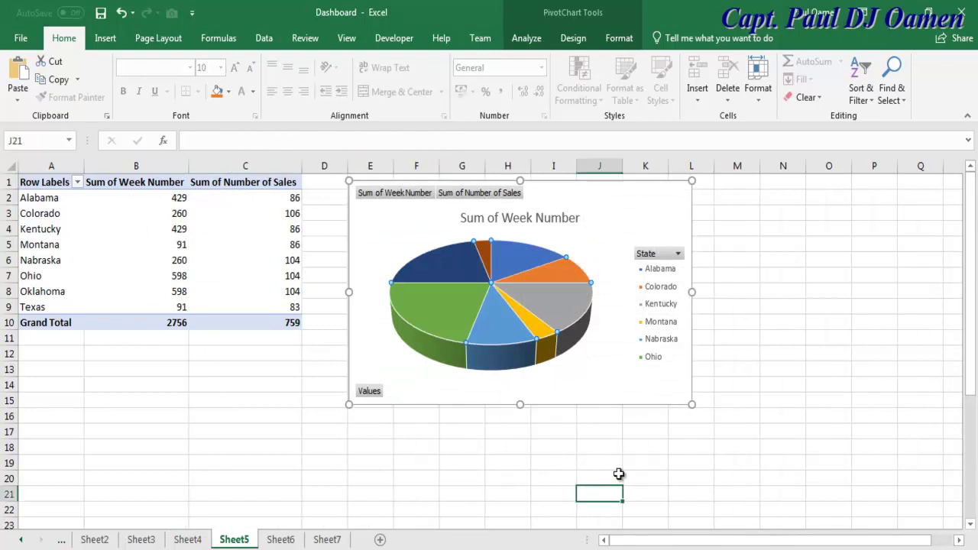
left_click(622, 197)
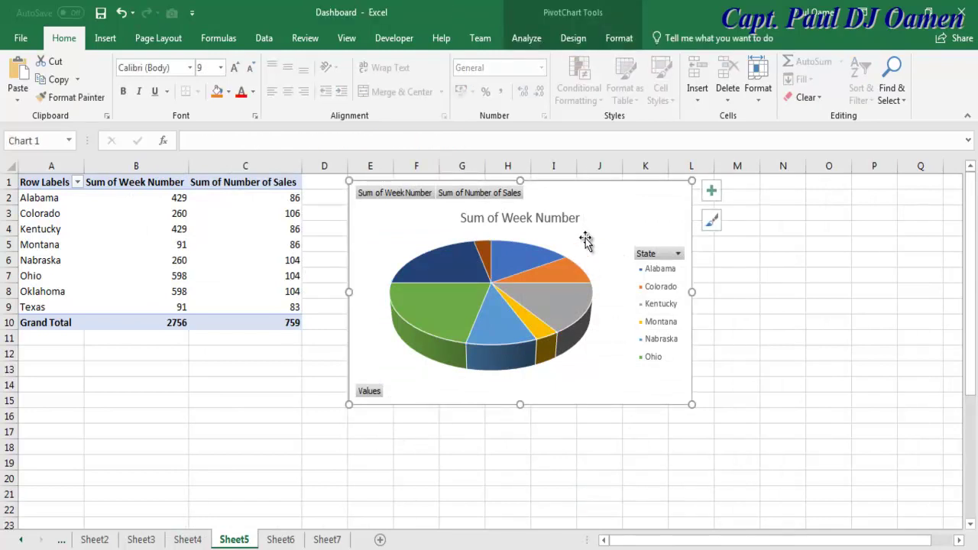
right_click(617, 212)
left_click(650, 221)
left_click(325, 540)
left_click(231, 490)
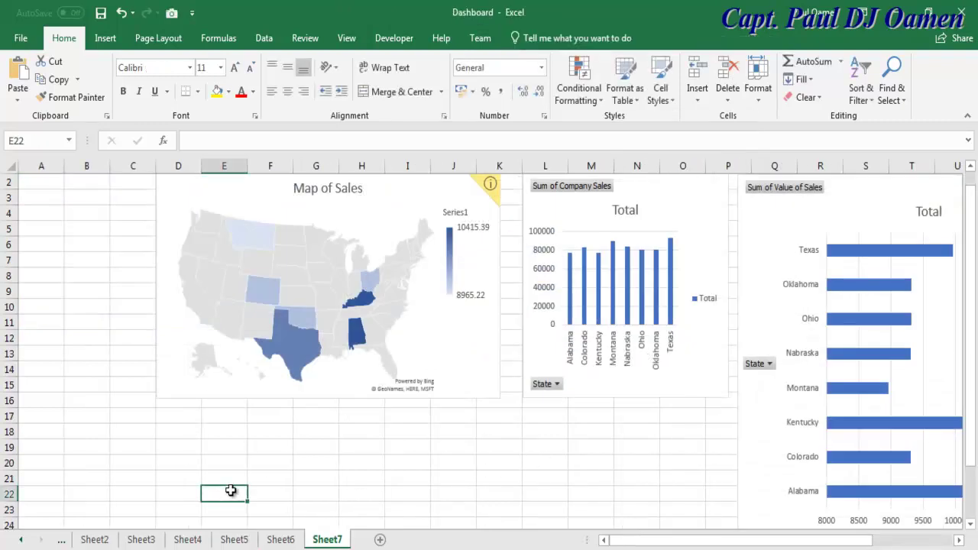
key("ctrl+v")
Place the pie chart directly under the map and widen it to span from column D to about the edge of the column chart.
mouse_move(482, 501)
left_mouse_down()
mouse_move(469, 465)
mouse_move(435, 423)
left_mouse_up()
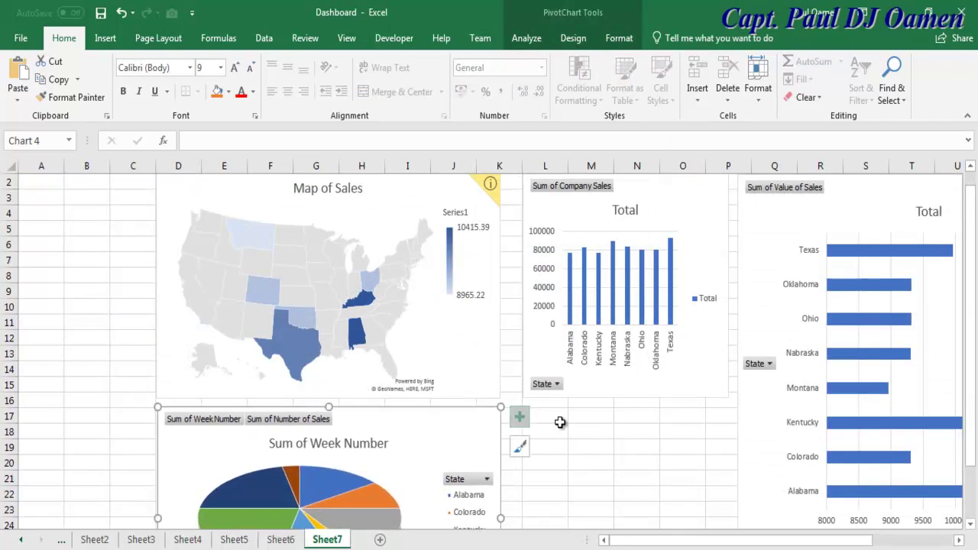
left_click_drag(503, 521, 727, 494)
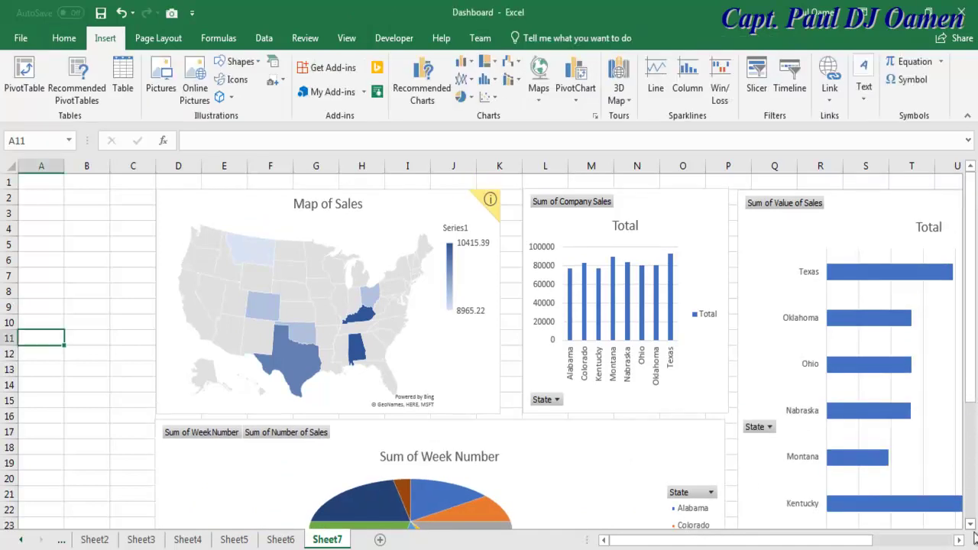
scroll(917, 321, "down", 7)
scroll(914, 365, "up", 7)
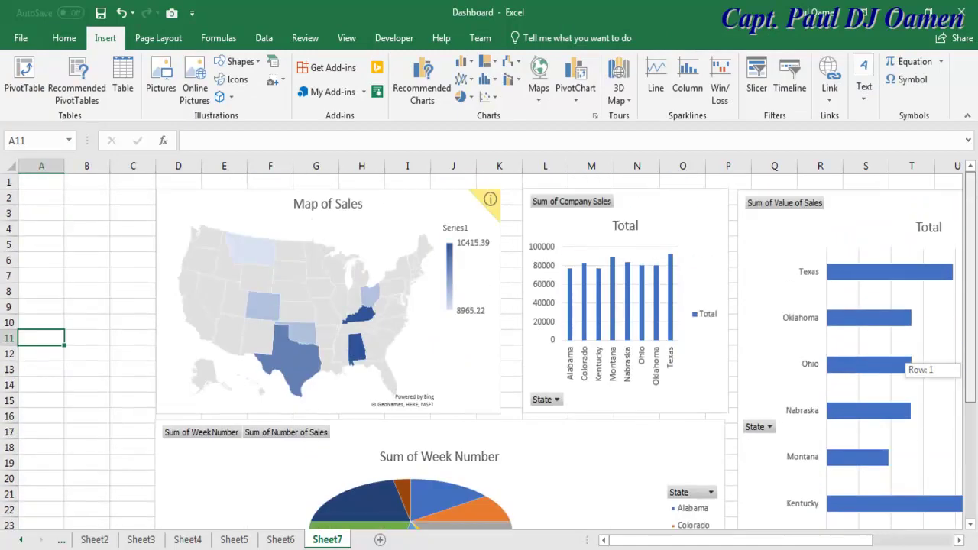
Insert a text box in columns A to B near row 2 containing the text "Dashboard".
left_click(27, 207)
left_click_drag(27, 199, 125, 198)
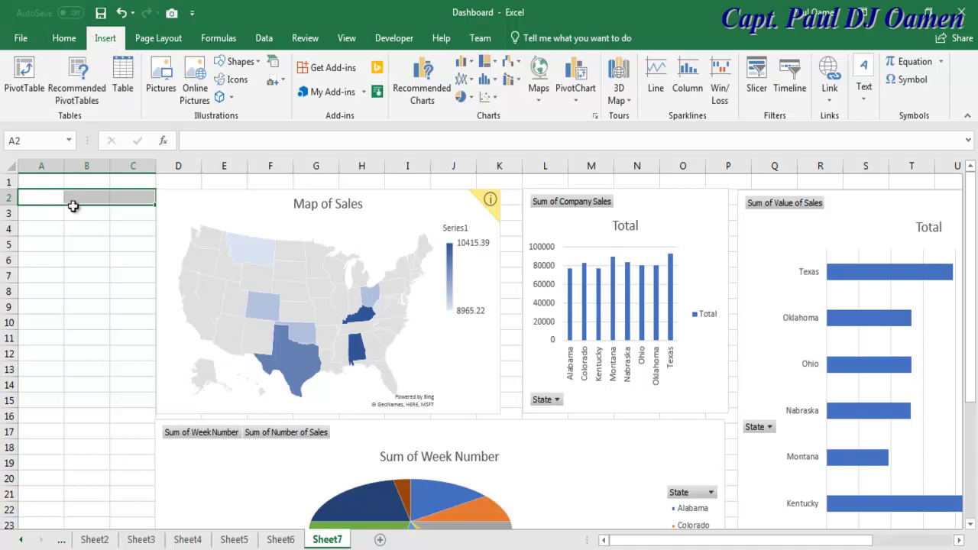
left_click(66, 40)
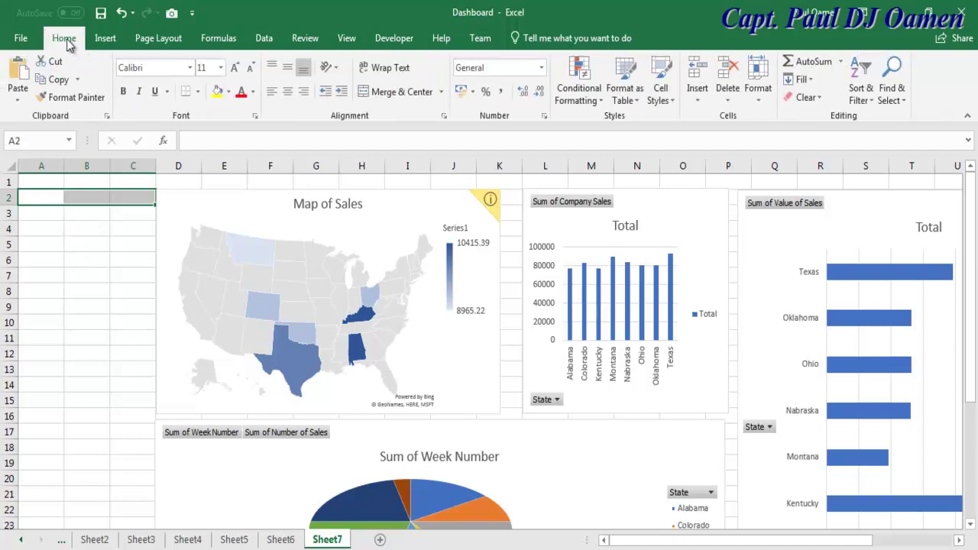
left_click(107, 42)
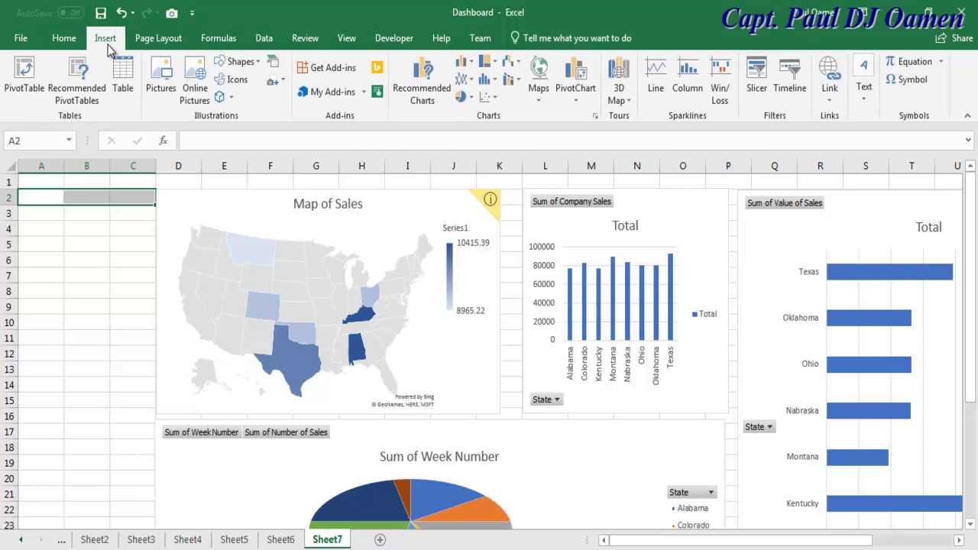
left_click(241, 61)
key("Escape")
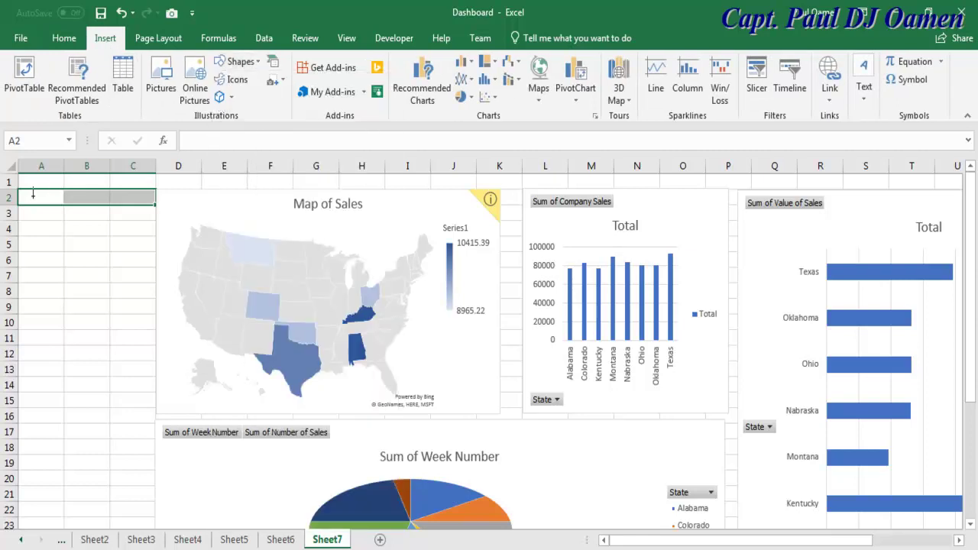
left_click(25, 198)
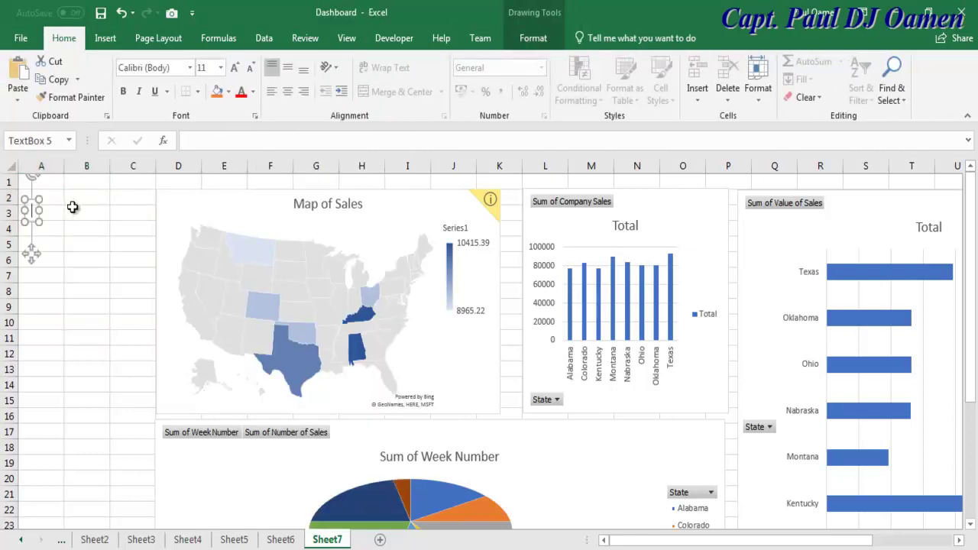
type("Dash")
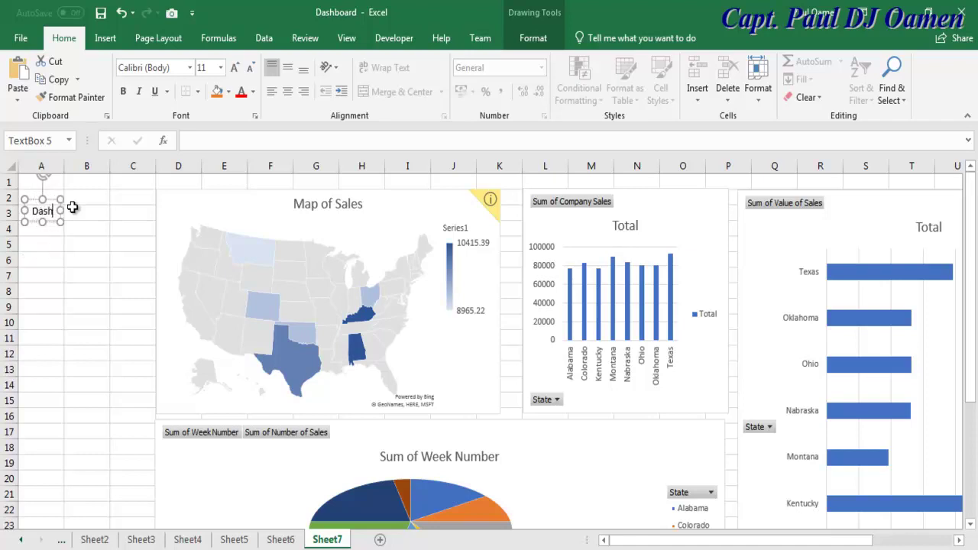
type("board")
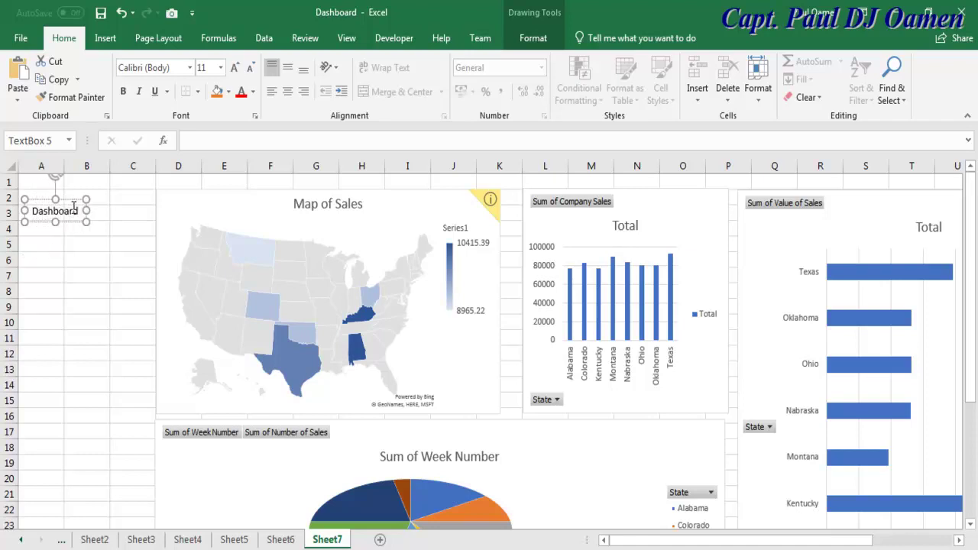
Make the "Dashboard" text box text bold at font size 14.
left_click_drag(76, 213, 24, 211)
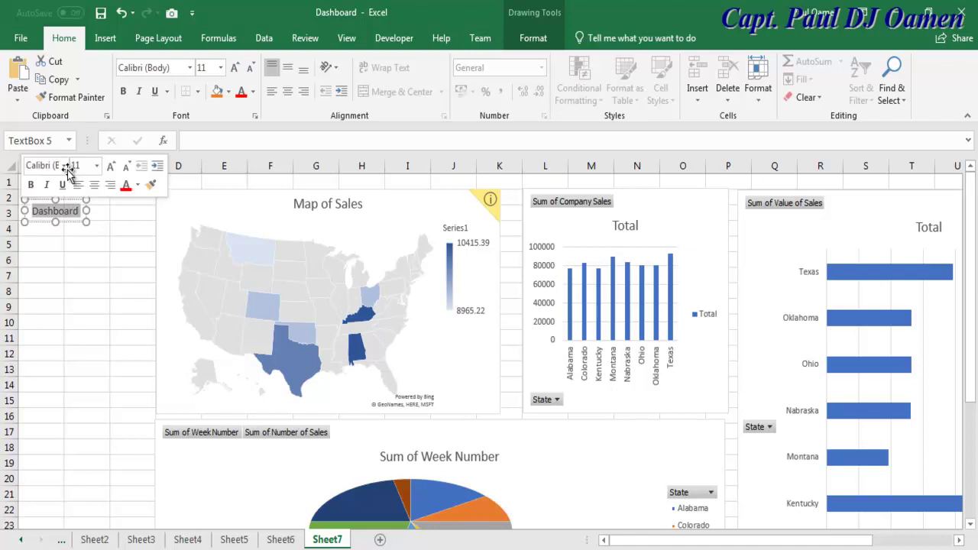
left_click(220, 68)
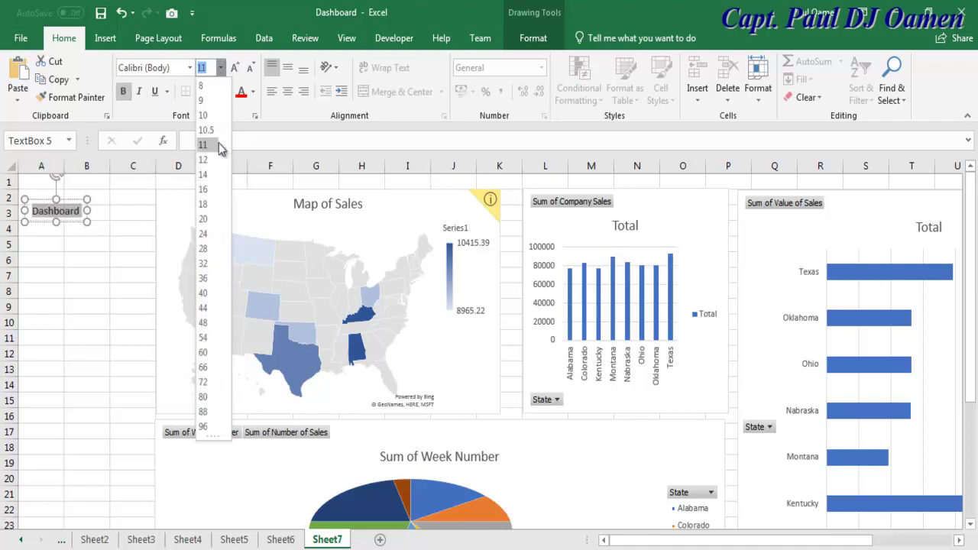
left_click(203, 172)
left_click(61, 282)
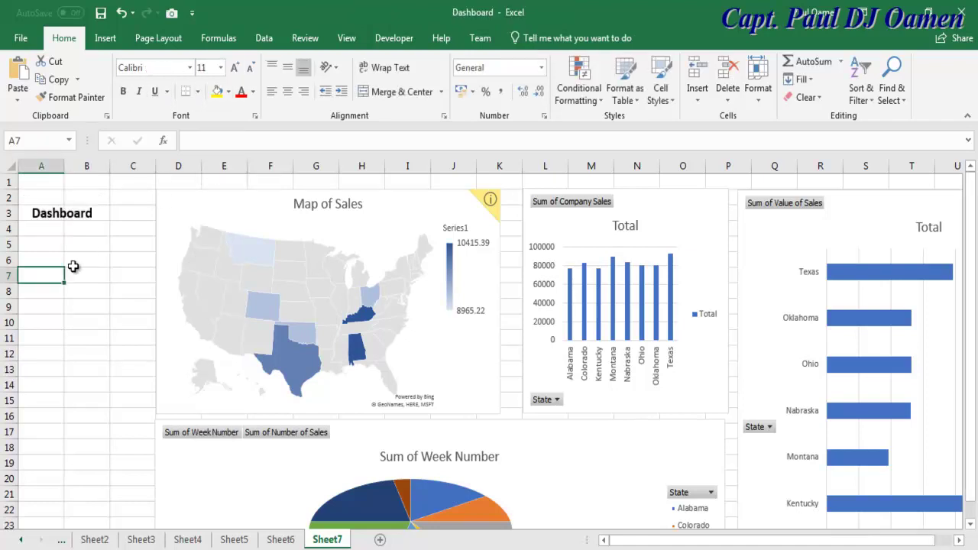
Move the "Dashboard" text box up to row 2, roughly centred over columns A to C.
left_click(90, 215)
left_click_drag(88, 200, 98, 181)
left_click(79, 295)
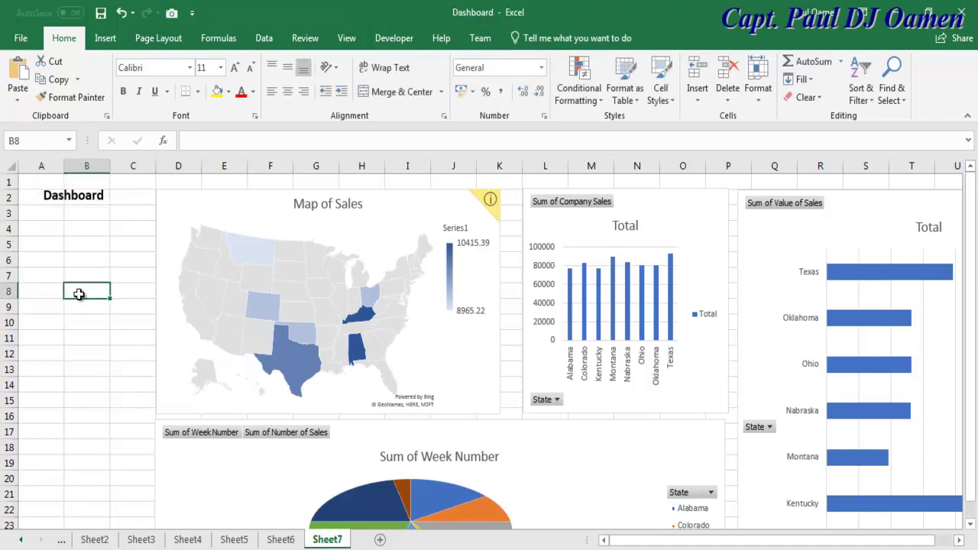
Insert State and Company Sales slicers for the company sales column chart.
left_click(706, 206)
left_click(872, 208)
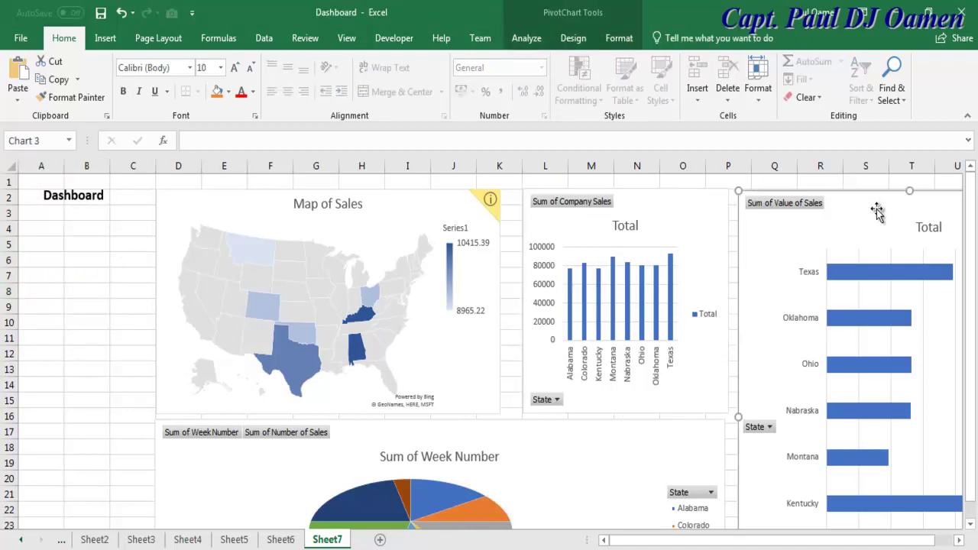
left_click(667, 214)
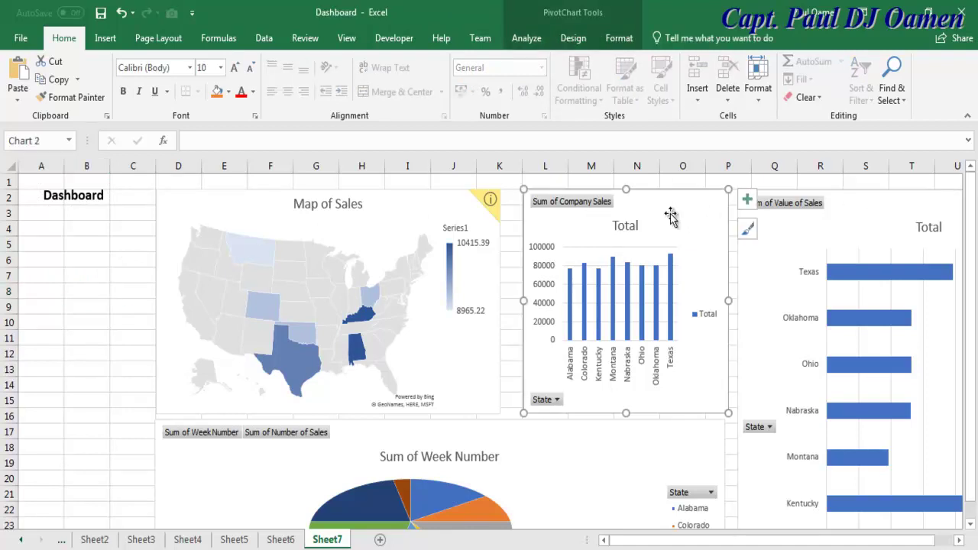
left_click(105, 38)
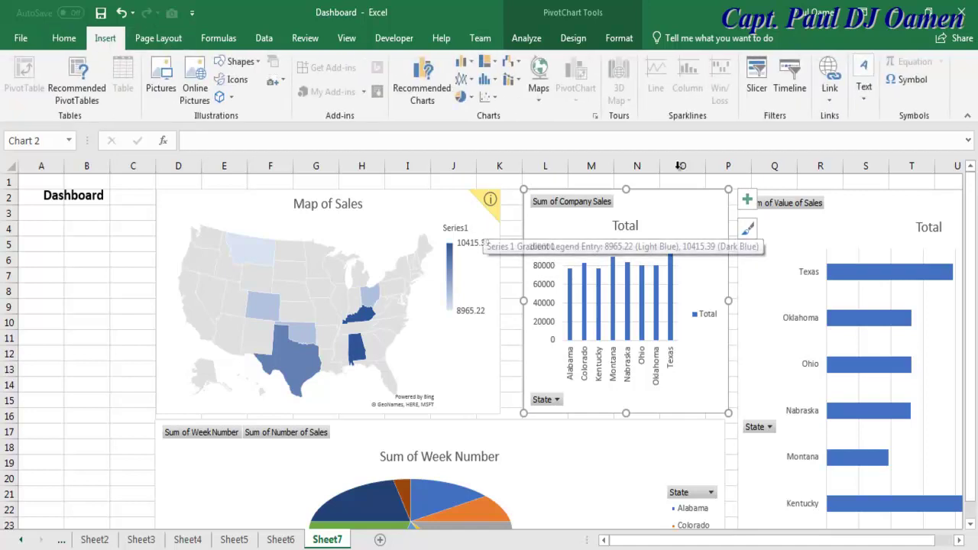
left_click(757, 76)
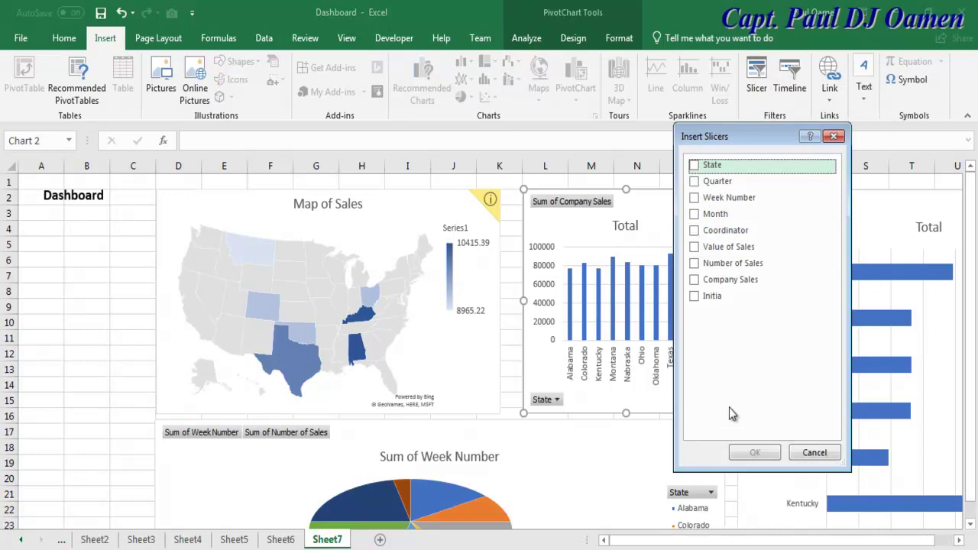
left_click_drag(772, 139, 285, 181)
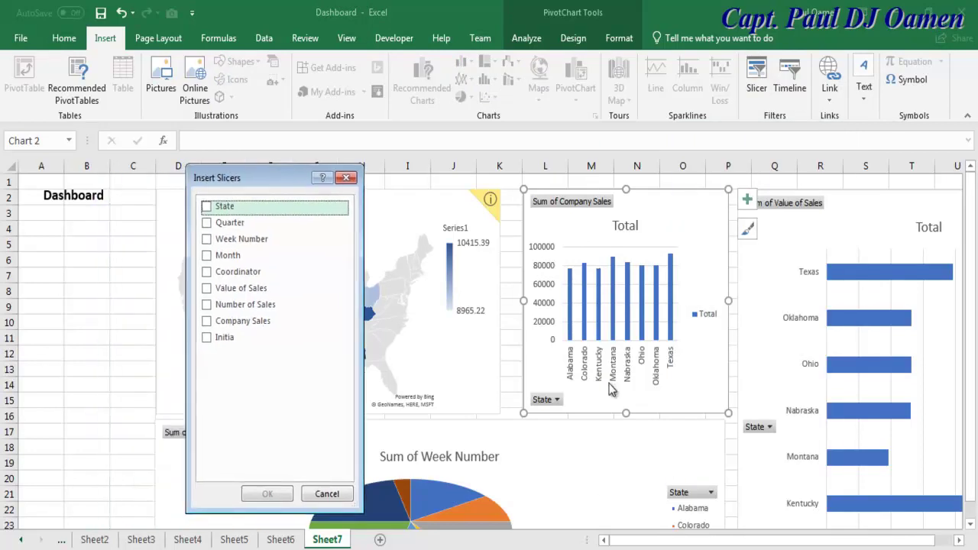
left_click(208, 208)
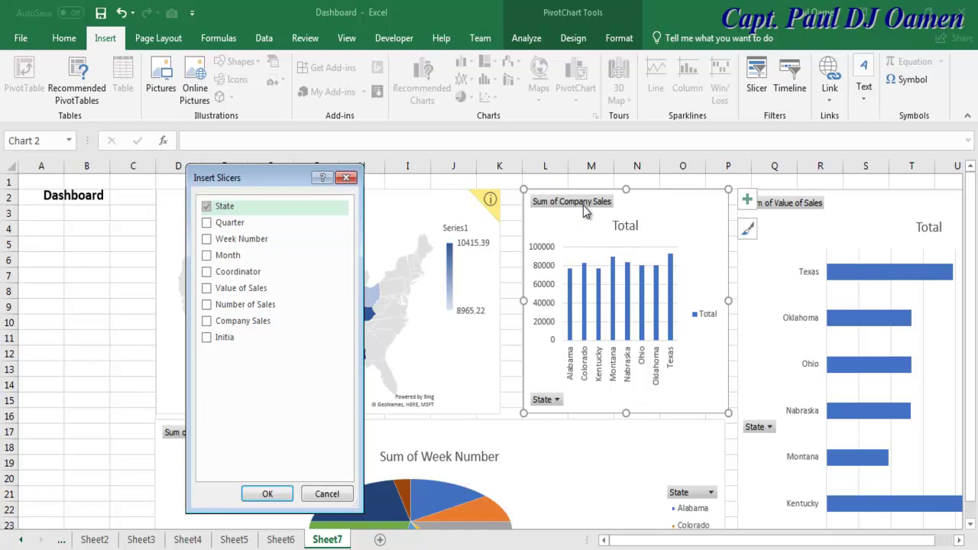
left_click(207, 322)
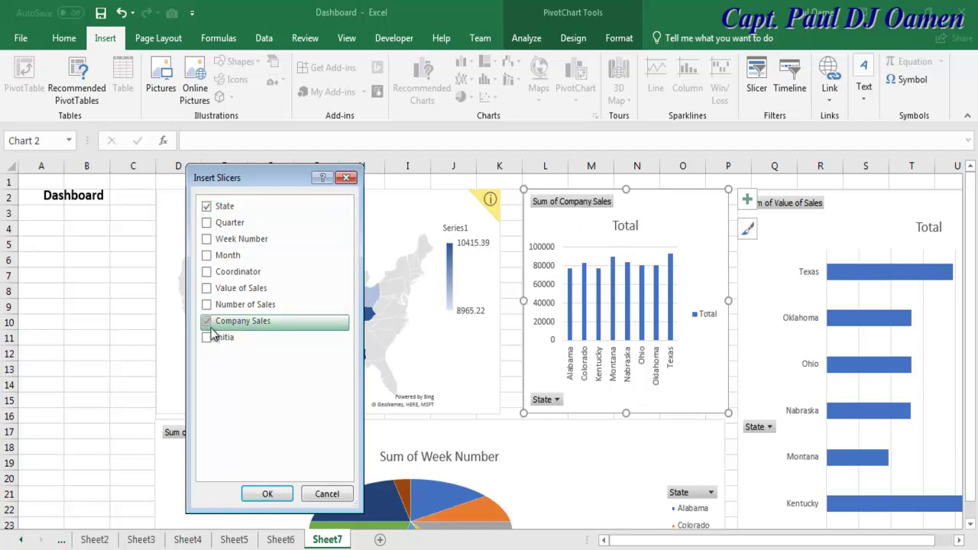
left_click(268, 495)
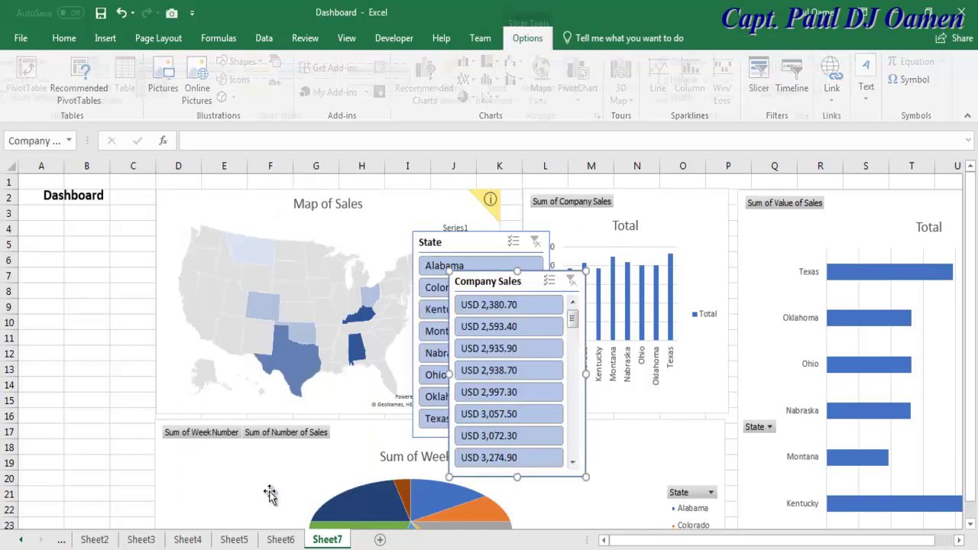
Move the State slicer below the Dashboard title in columns A to C and the Company Sales slicer directly beneath it.
left_click_drag(461, 240, 65, 214)
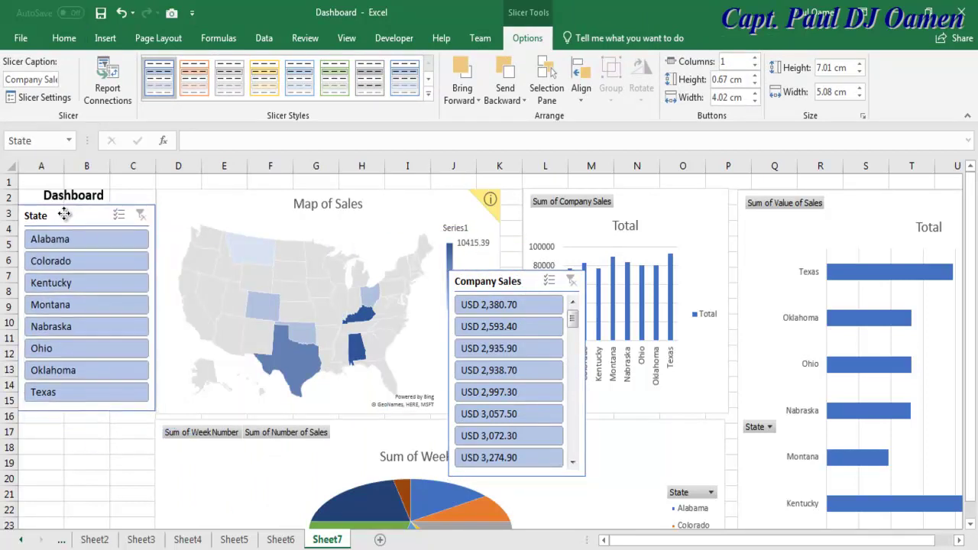
left_click(524, 280)
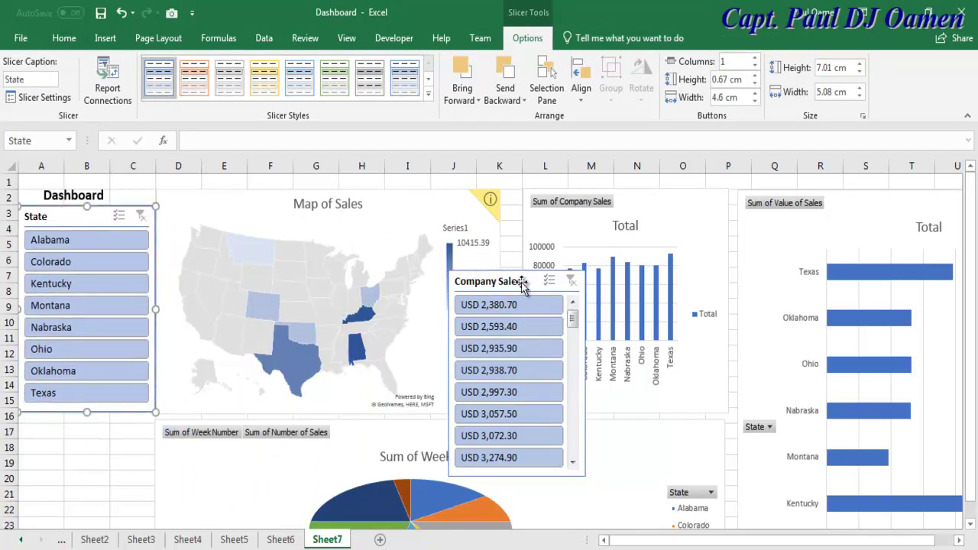
left_click_drag(529, 278, 101, 421)
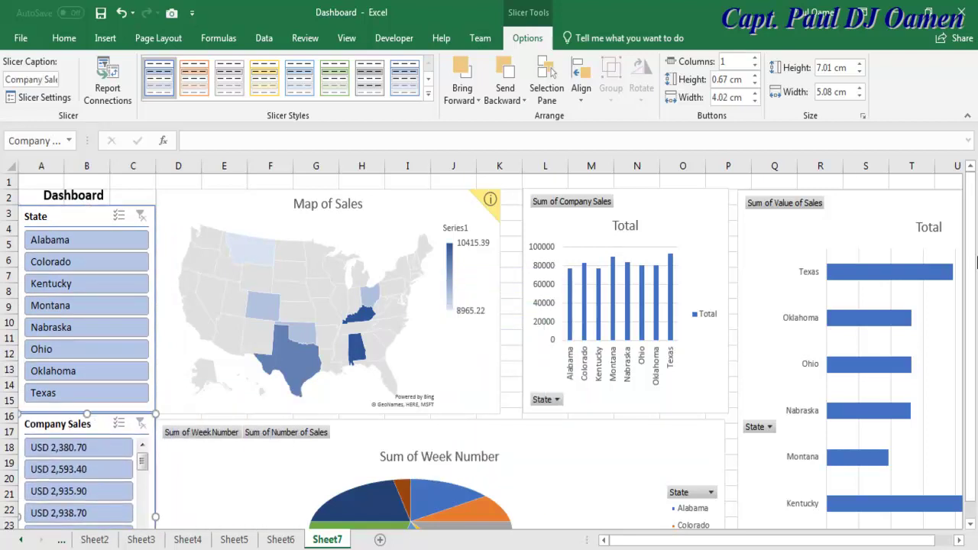
left_click_drag(972, 258, 969, 390)
Filter the company sales column chart to Alabama with the State slicer, and clear that filter again.
left_click(732, 372)
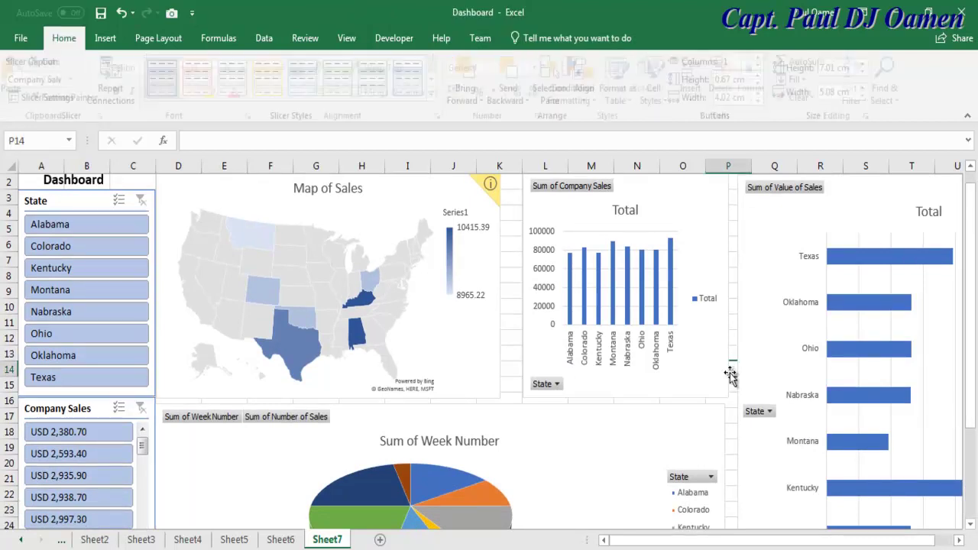
left_click(45, 227)
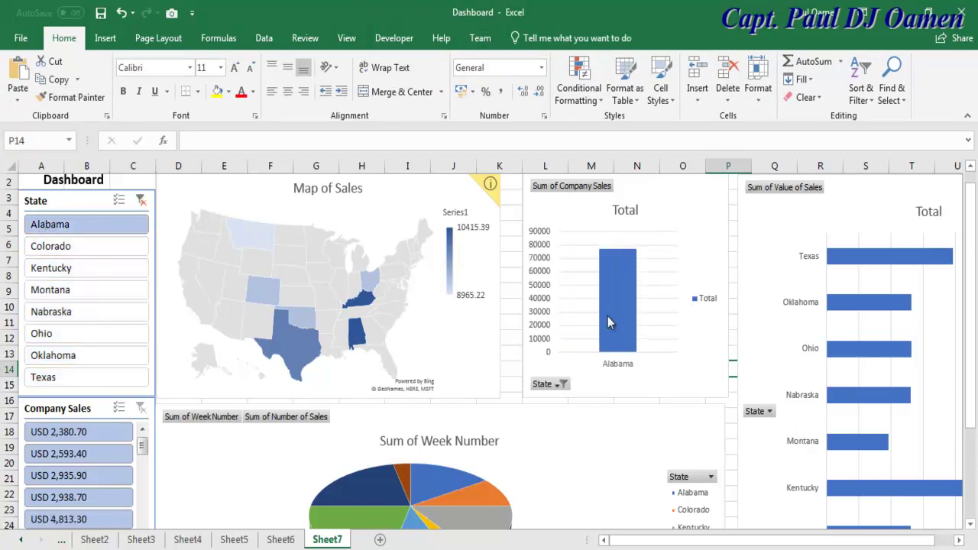
left_click(140, 201)
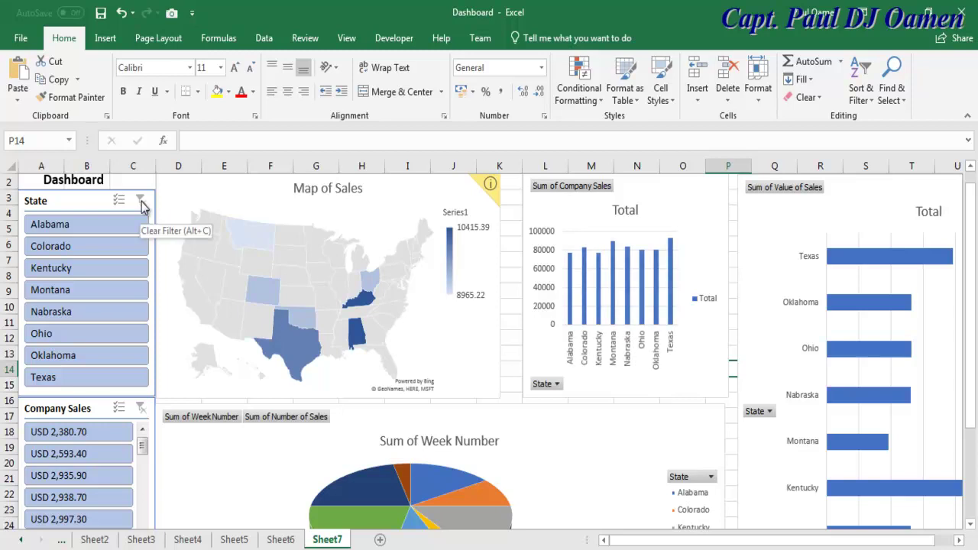
Insert a Value of Sales slicer for the value of sales bar chart.
left_click_drag(972, 340, 926, 279)
left_click(858, 208)
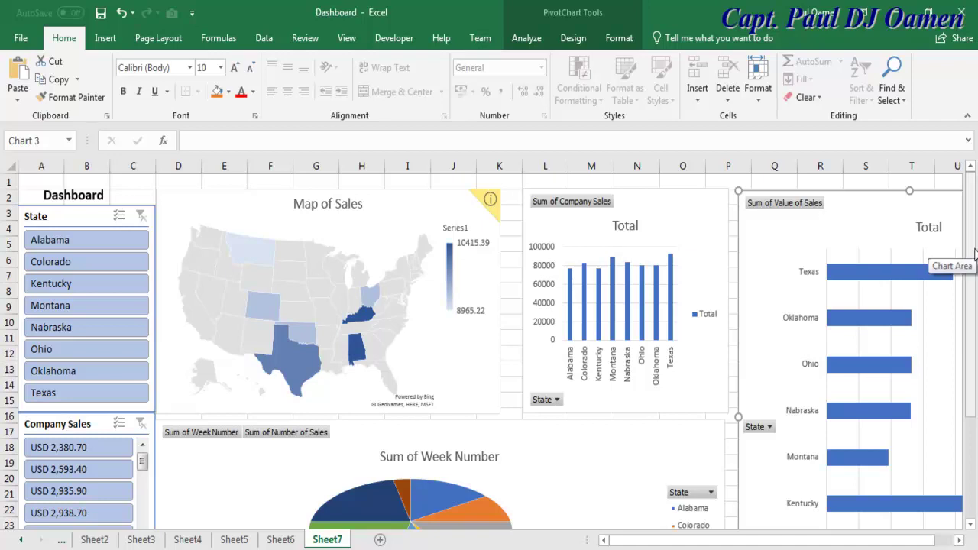
left_click_drag(968, 220, 976, 446)
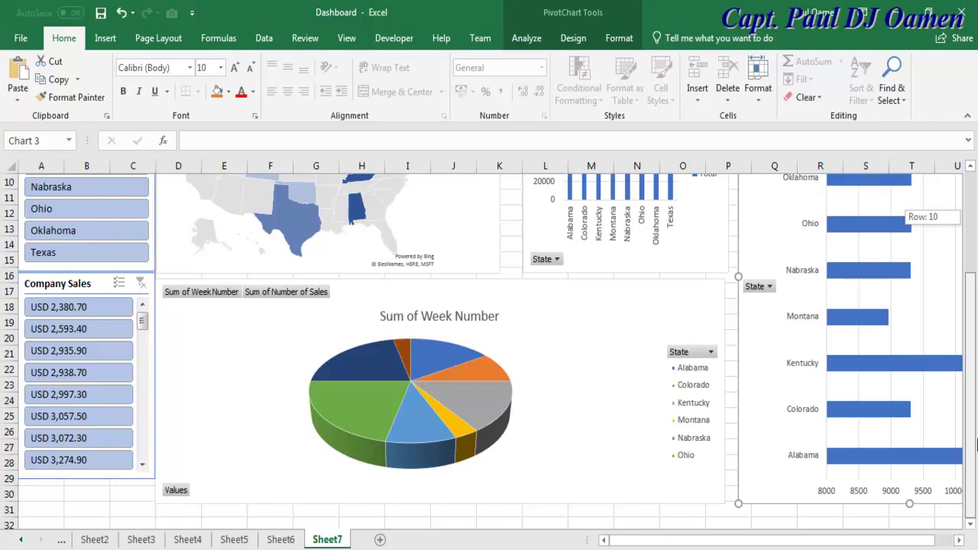
left_click_drag(975, 326, 972, 192)
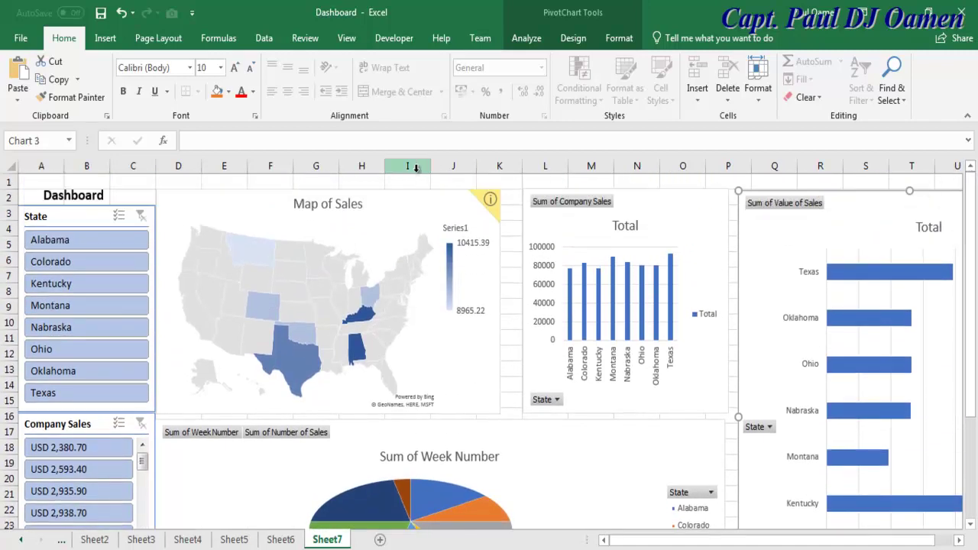
left_click(106, 38)
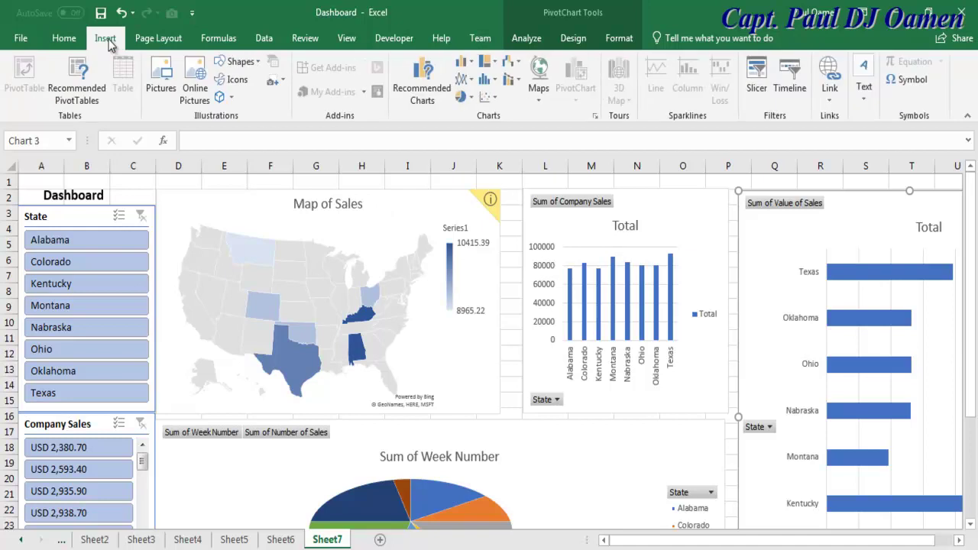
left_click(756, 72)
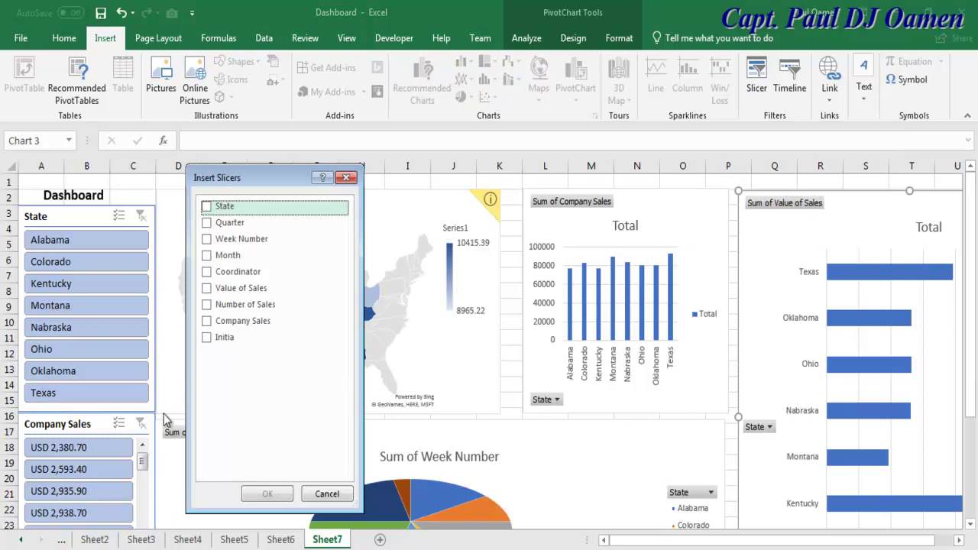
left_click(207, 289)
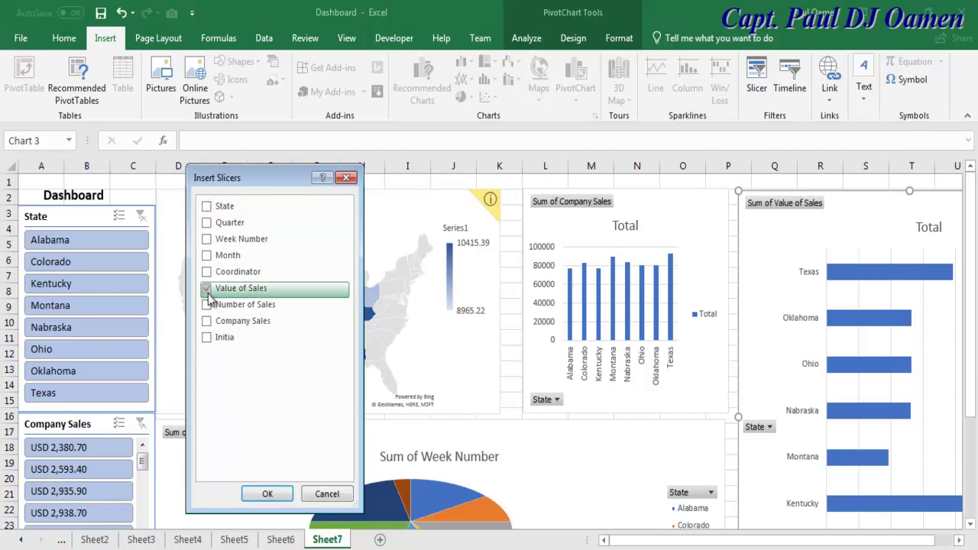
left_click(267, 494)
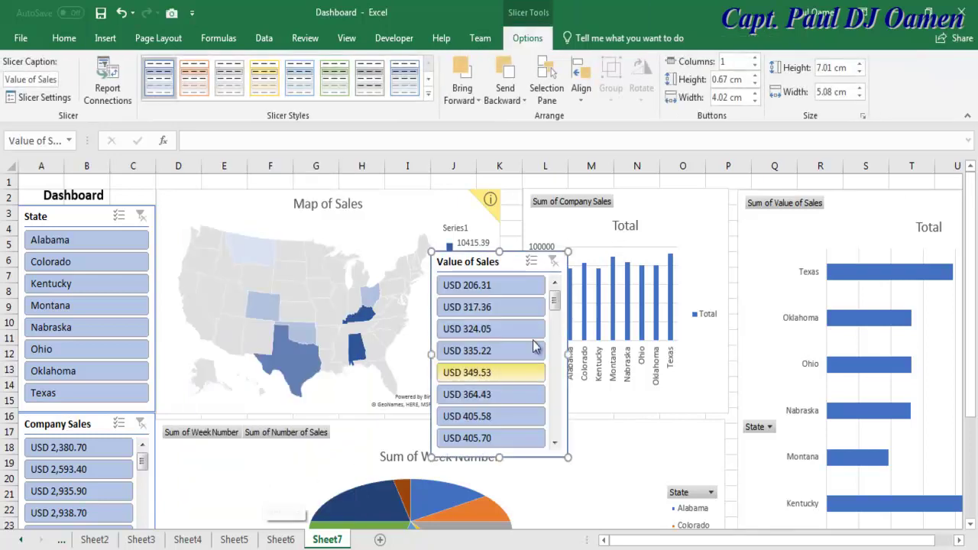
Move the Value of Sales slicer directly beneath the Company Sales slicer in columns A to C.
left_click_drag(972, 276, 977, 456)
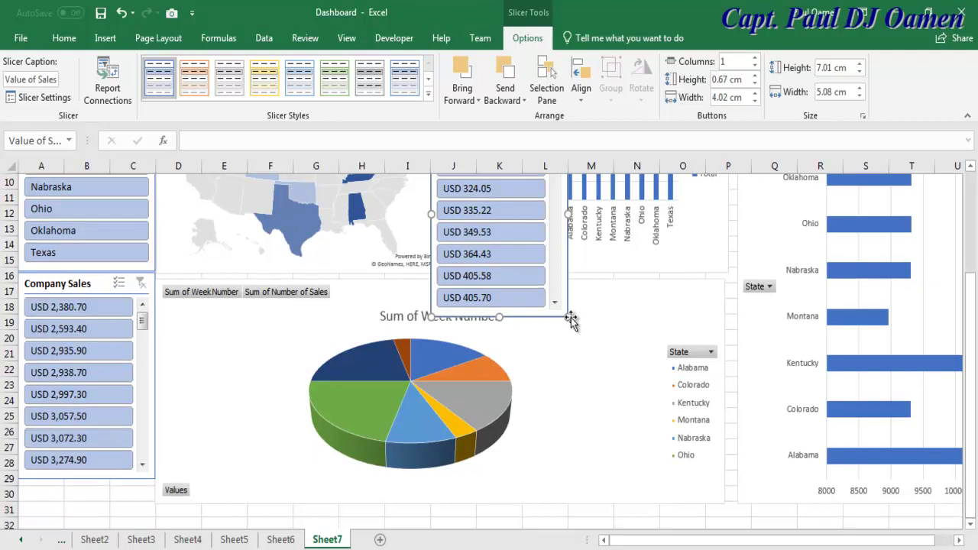
left_click_drag(969, 358, 969, 253)
left_click_drag(501, 267, 238, 462)
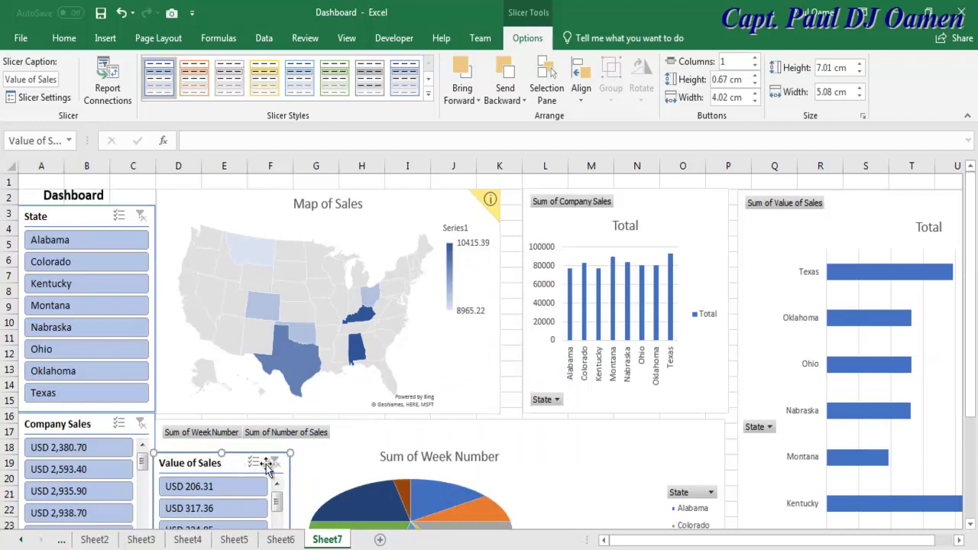
left_click_drag(970, 350, 967, 441)
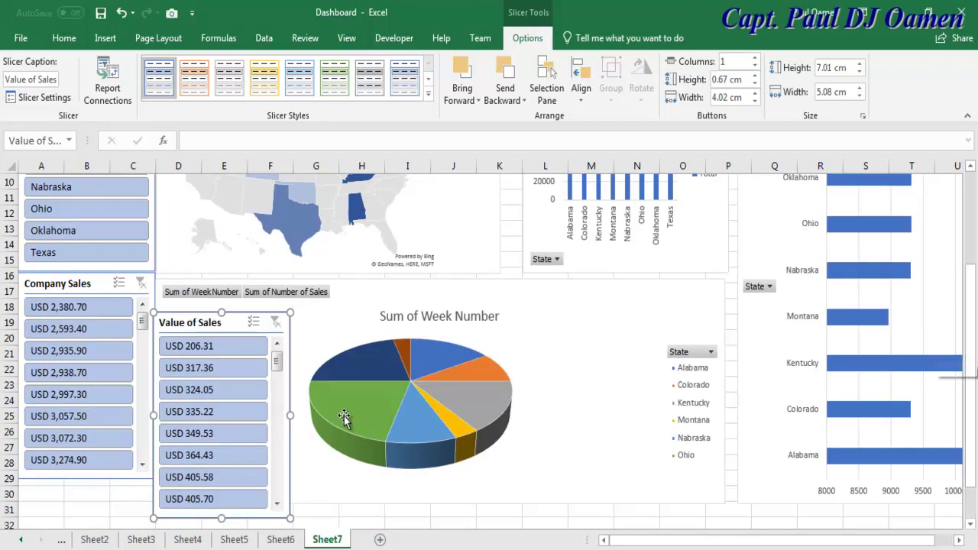
left_click_drag(224, 321, 78, 494)
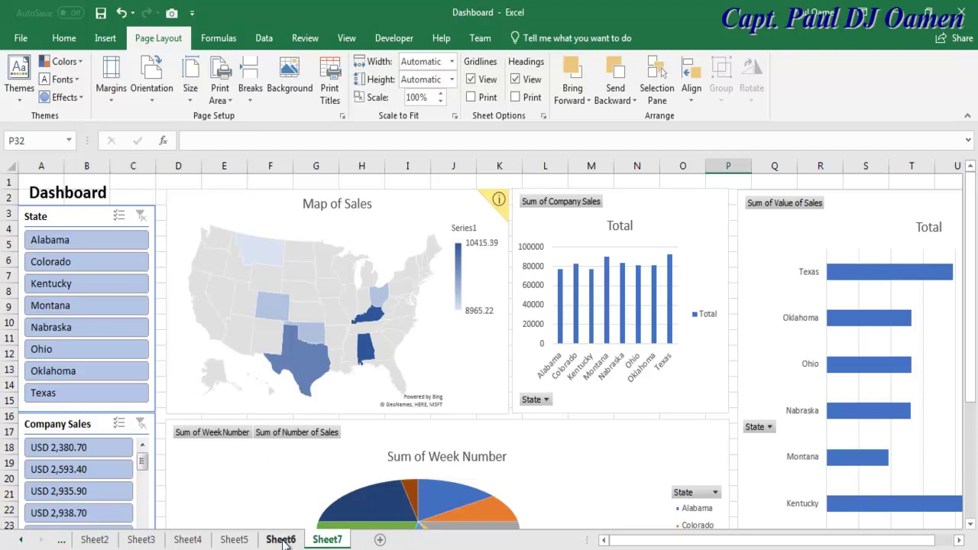
Copy the company sales line chart from Sheet6 and paste it into Sheet7 at cell I32, below the pie chart.
left_click(281, 539)
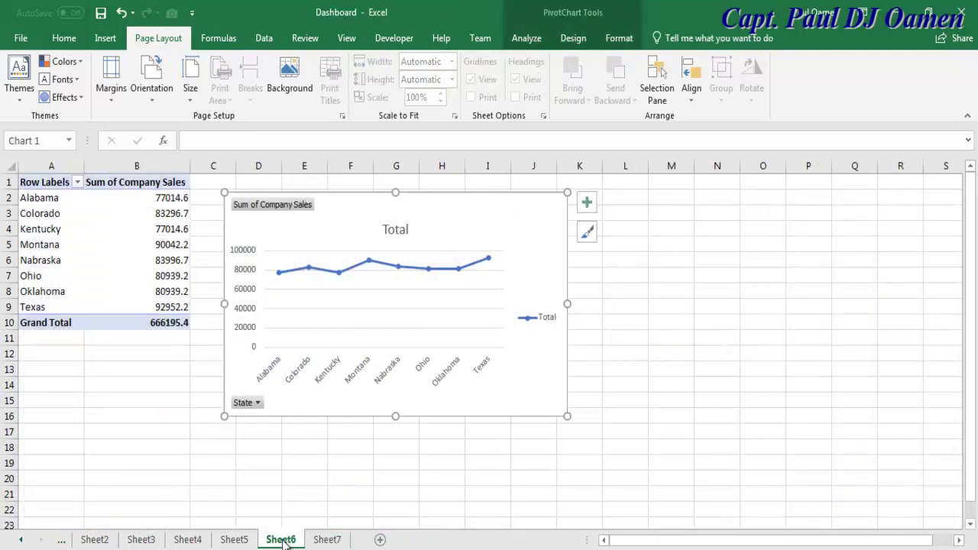
right_click(547, 394)
left_click(589, 221)
left_click(333, 541)
left_click_drag(972, 334, 972, 352)
left_click(494, 499)
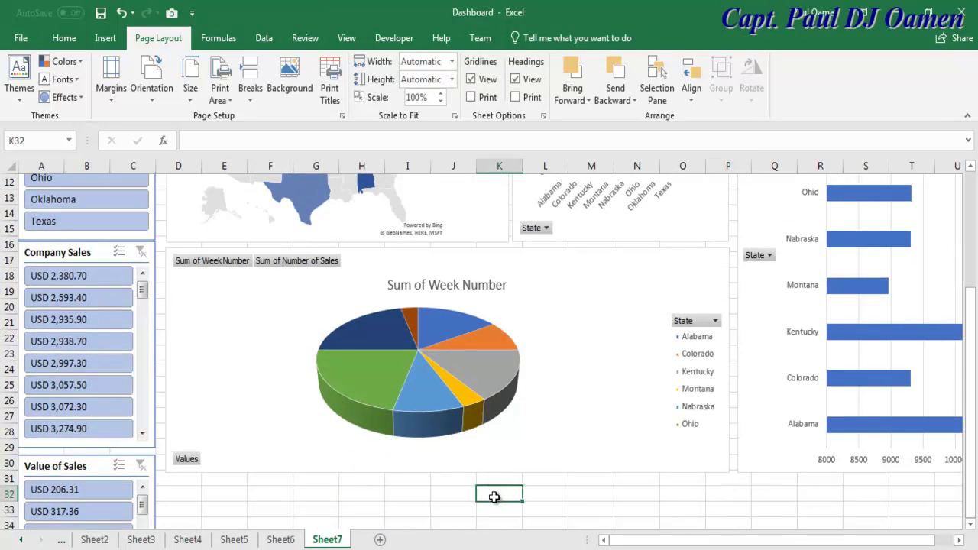
right_click(493, 499)
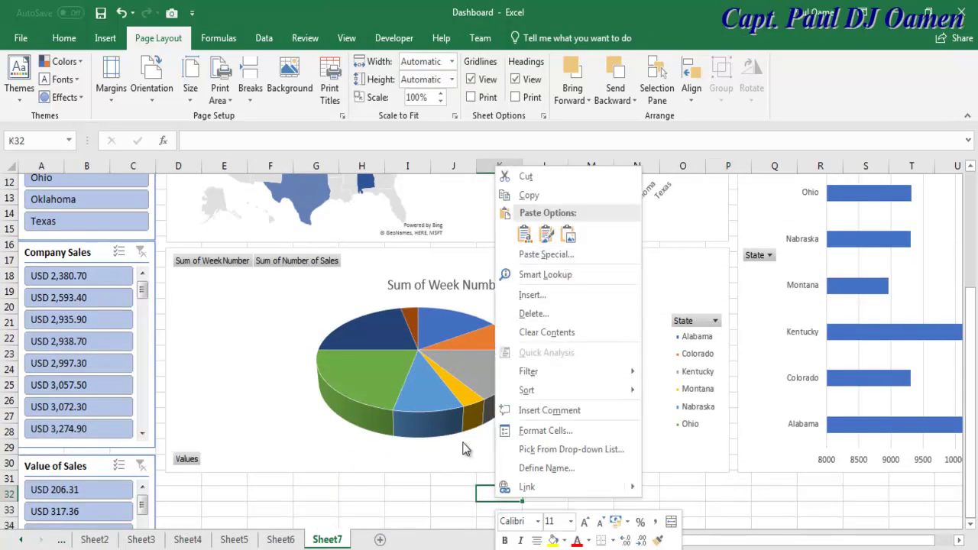
left_click(413, 481)
left_click(422, 496)
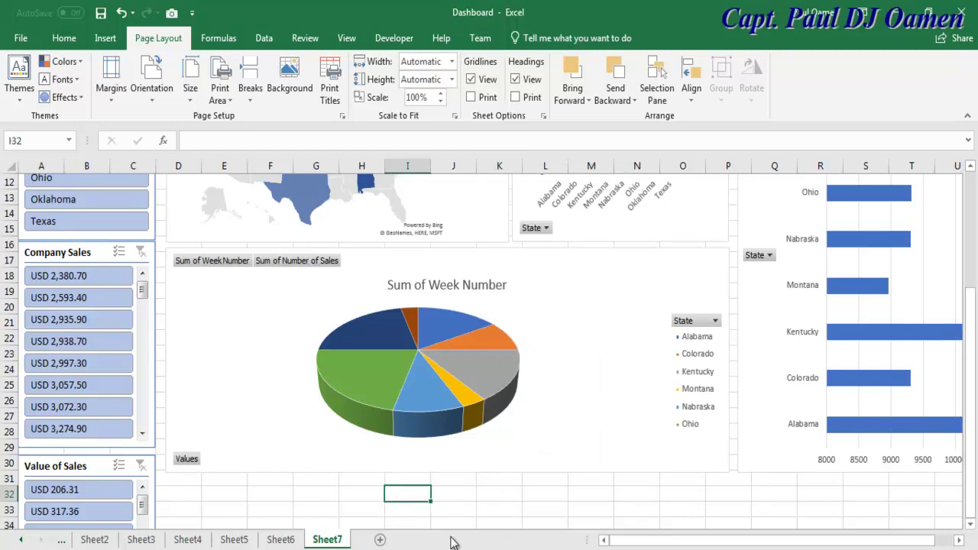
key("ctrl+v")
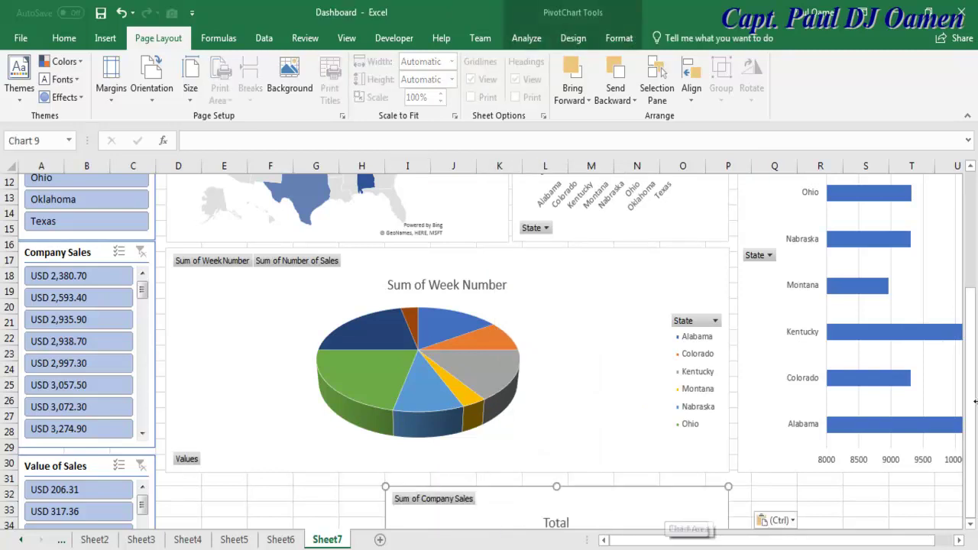
left_click(821, 514)
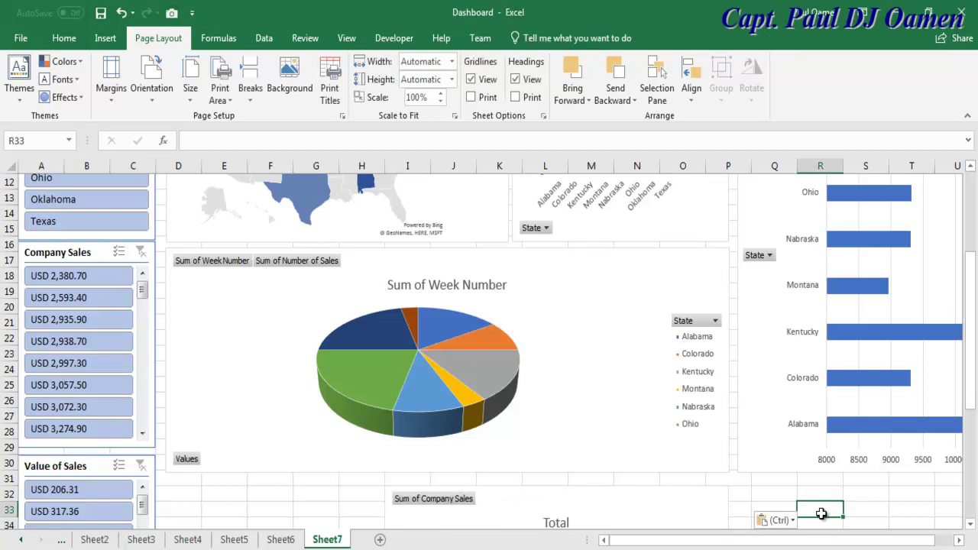
scroll(821, 514, "down", 6)
left_click(821, 513)
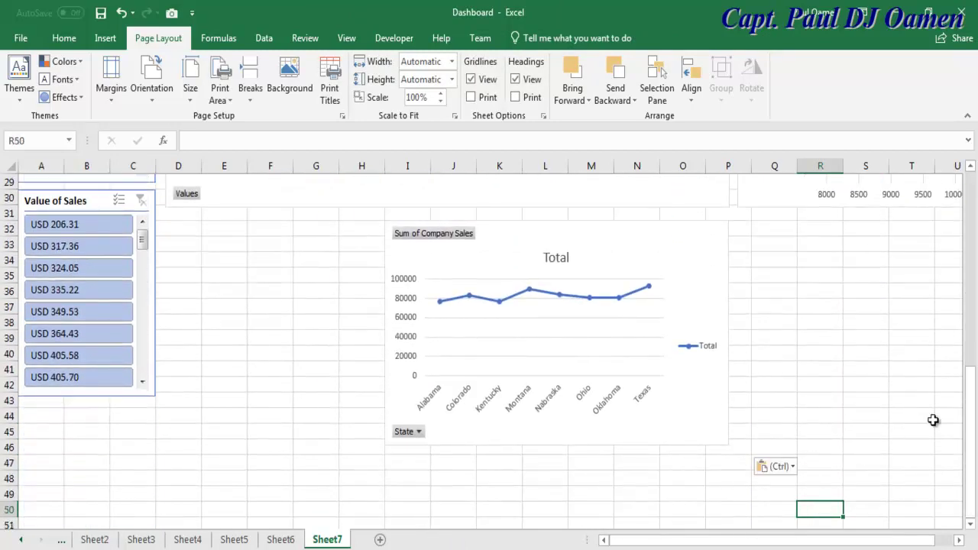
Narrow the 3-D pie chart from its right side so it spans about columns D to H.
left_click_drag(972, 415, 969, 258)
left_click(629, 402)
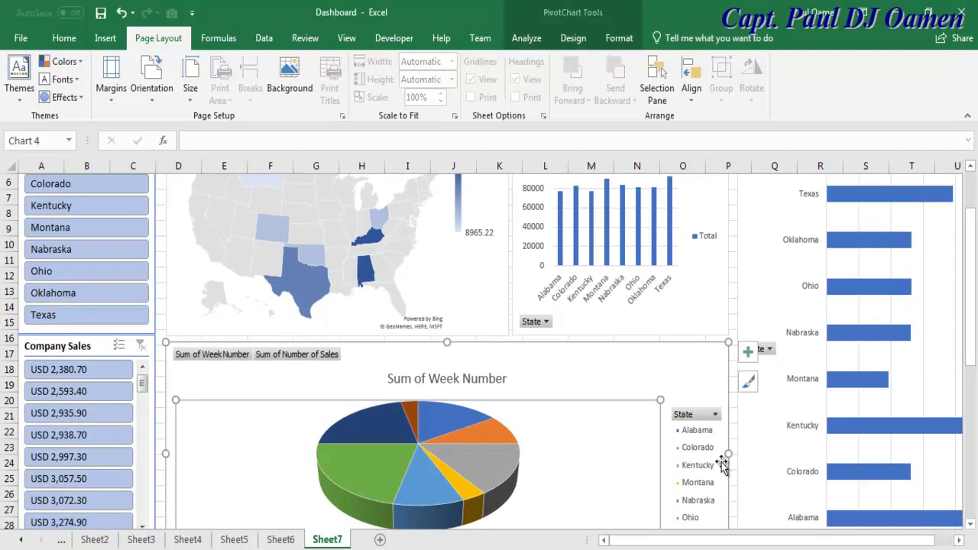
left_click_drag(726, 453, 372, 437)
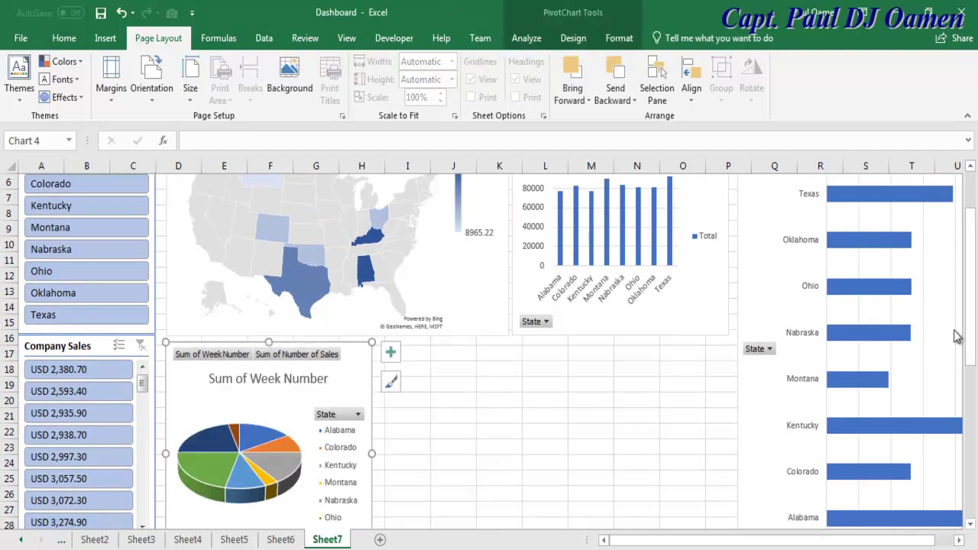
Move the line chart up beside the pie chart under the column chart, and widen it slightly towards the bar chart.
left_click_drag(976, 329, 970, 397)
left_click_drag(706, 421, 698, 206)
left_click_drag(975, 334, 975, 262)
left_click_drag(692, 340, 693, 325)
left_click_drag(725, 423, 732, 424)
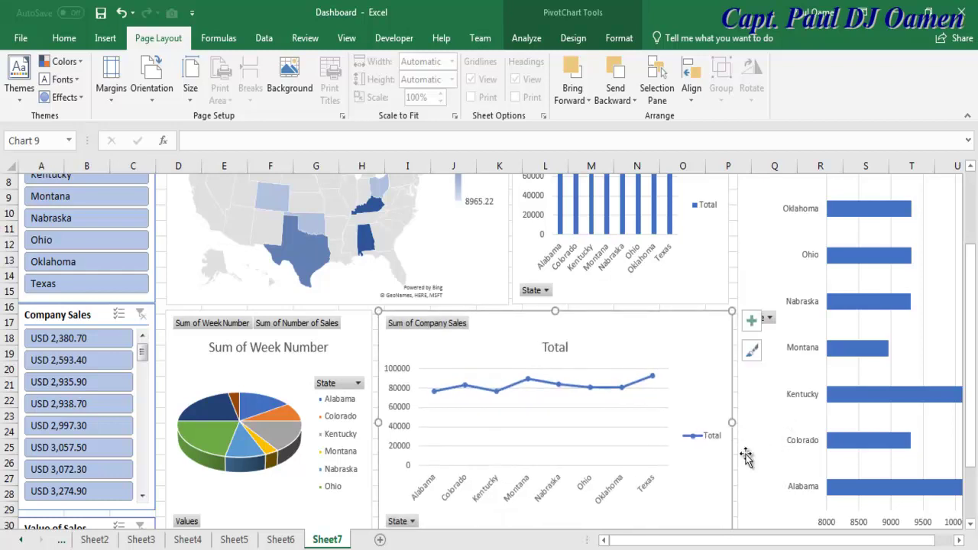
Widen the company sales column chart so its right edge roughly lines up with the line chart below.
left_click(717, 243)
left_click_drag(730, 192, 736, 192)
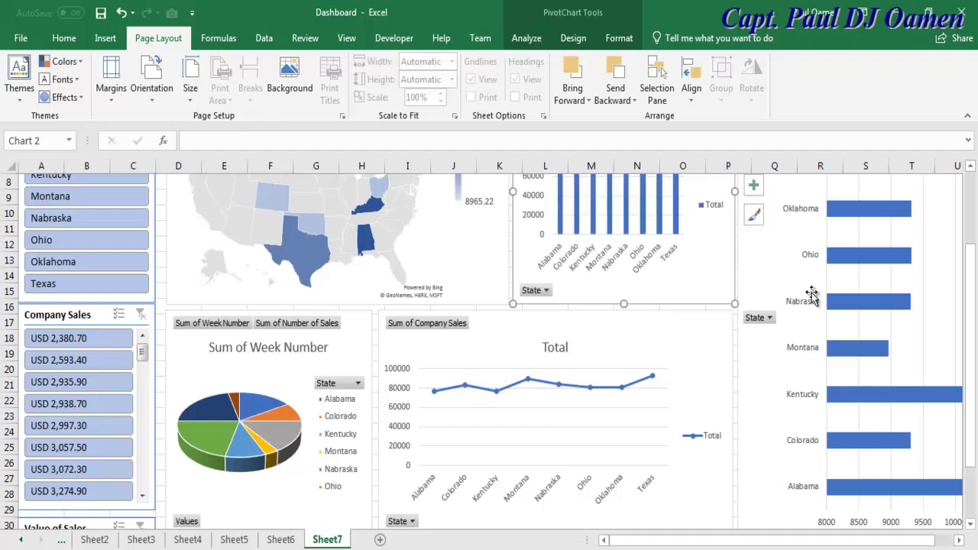
left_click_drag(975, 370, 974, 268)
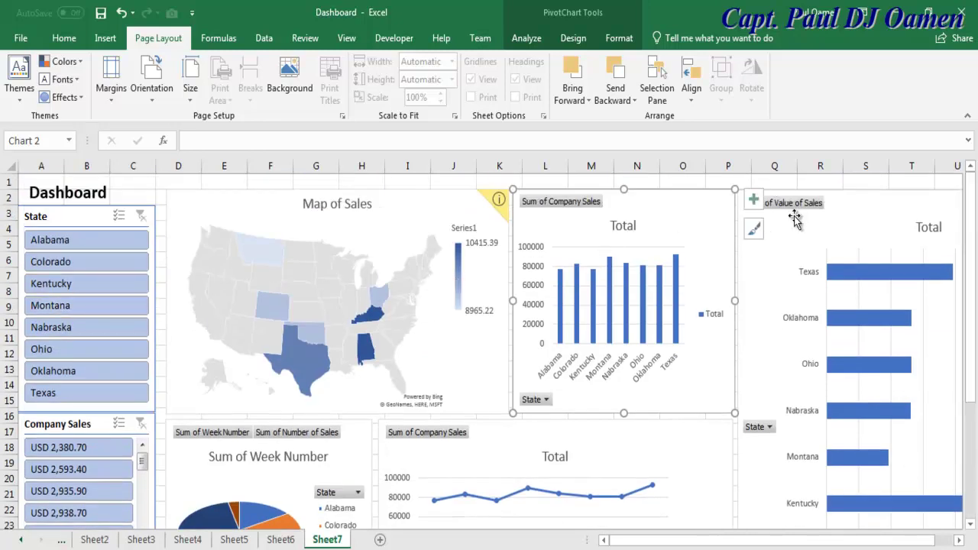
left_click(863, 222)
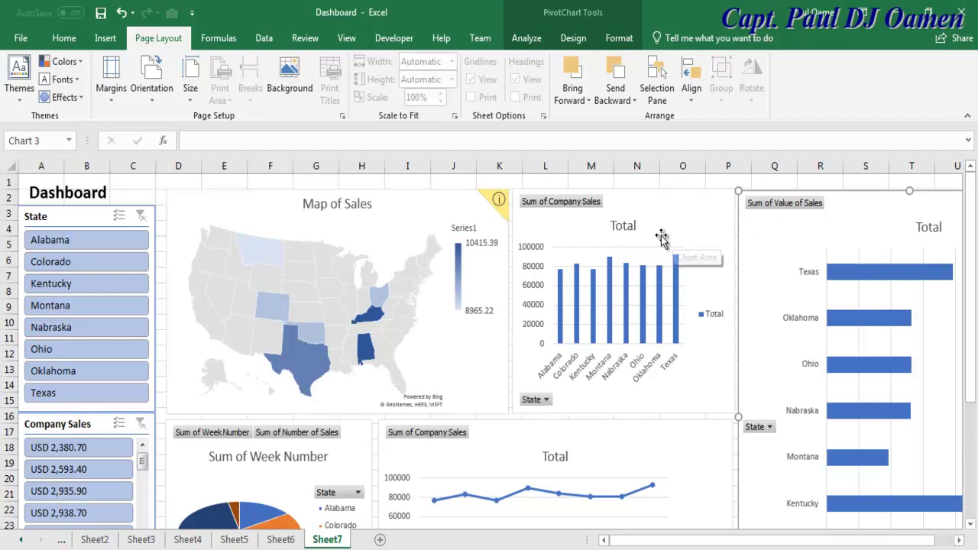
left_click(315, 215)
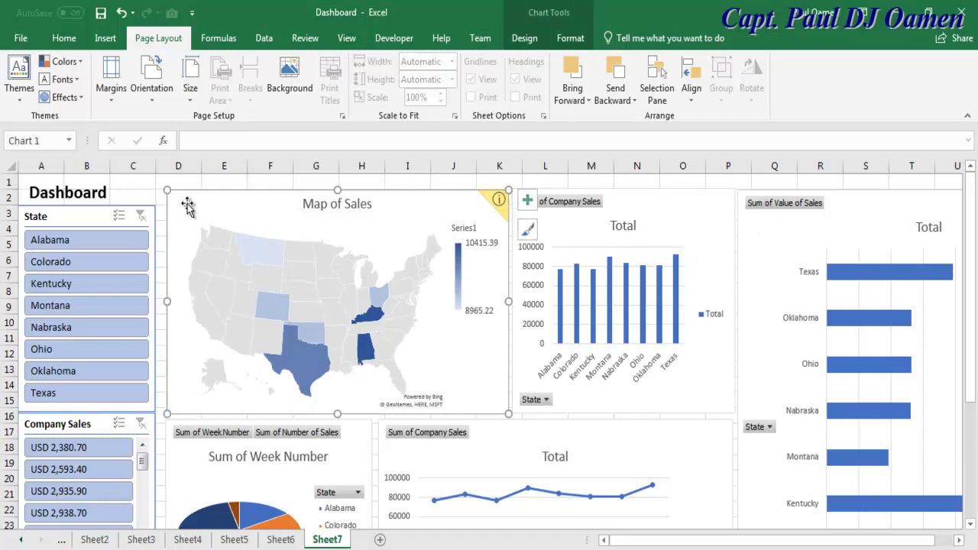
left_click(876, 208)
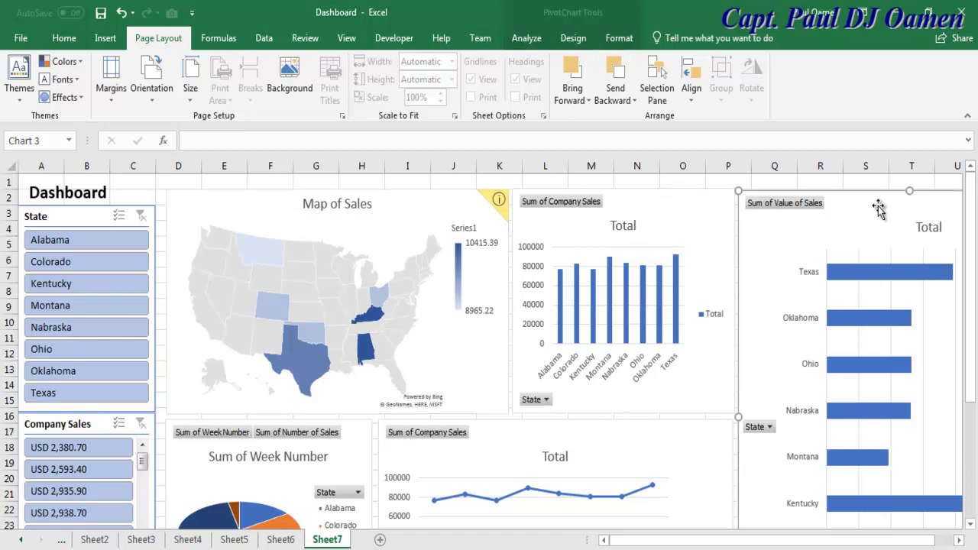
Connect the State slicer to all five pivot tables, PivotTable1 through PivotTable5, in its report connections.
left_click(80, 217)
right_click(80, 220)
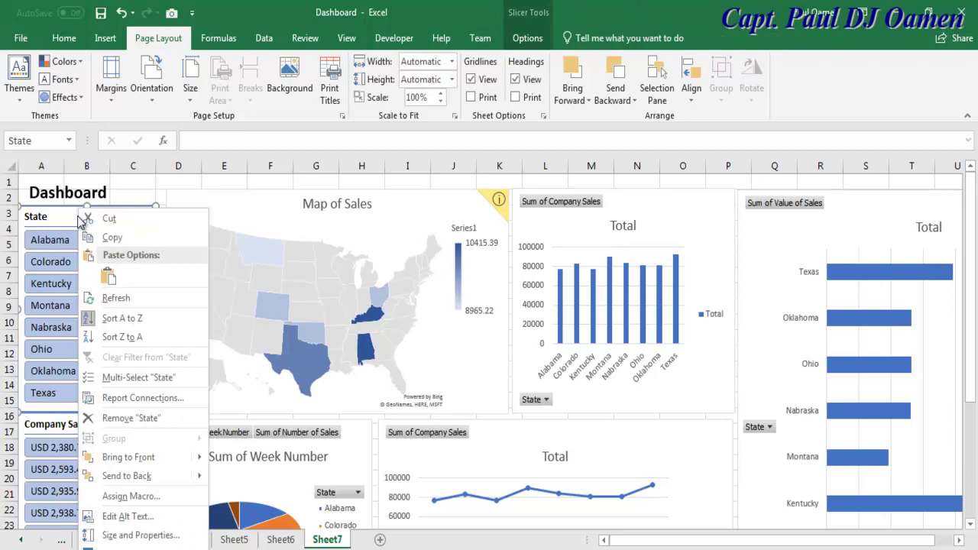
left_click(131, 398)
left_click_drag(144, 356, 404, 233)
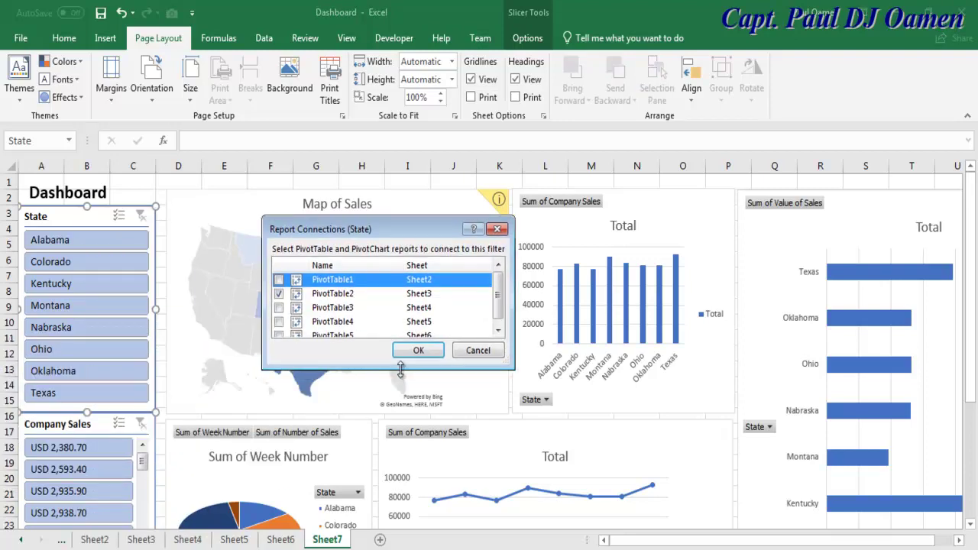
left_click_drag(400, 370, 421, 478)
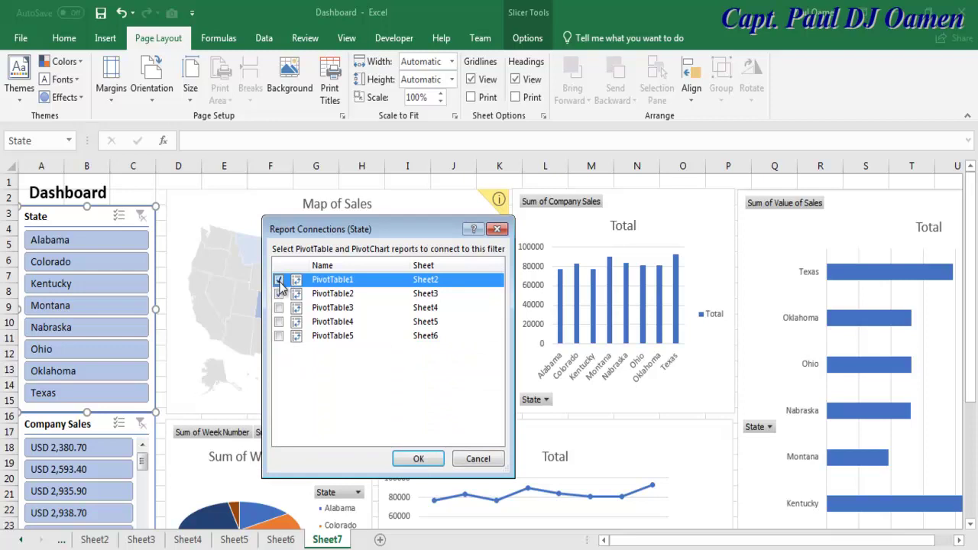
left_click(279, 308)
left_click(279, 322)
left_click(279, 335)
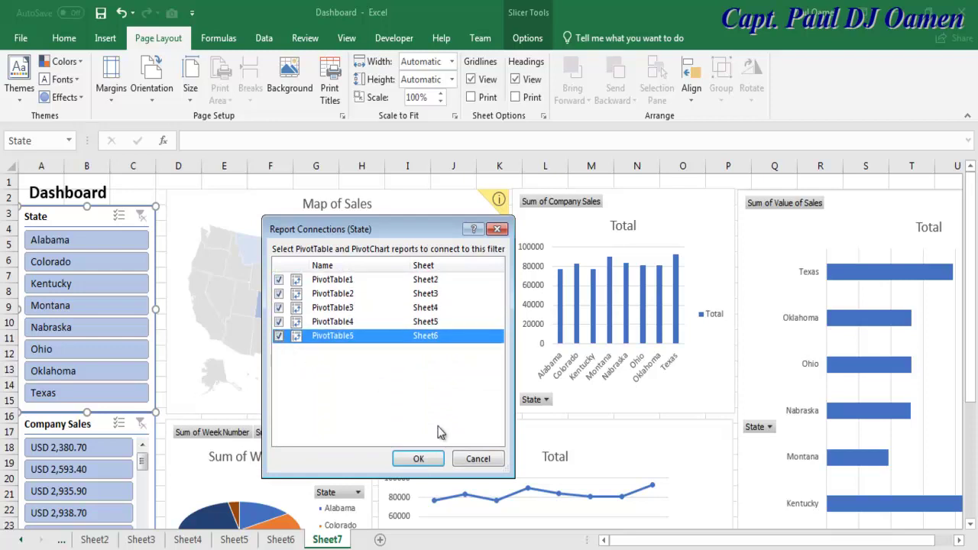
left_click(432, 459)
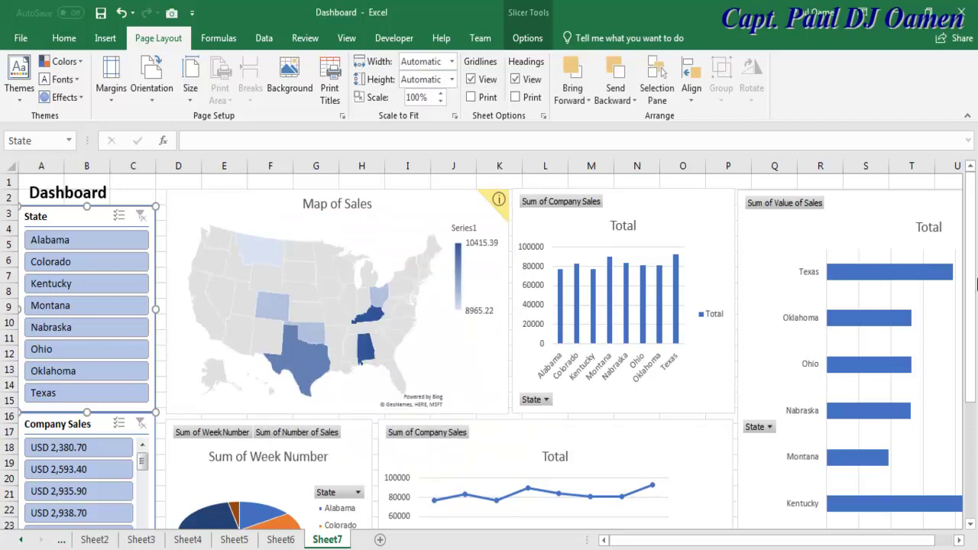
Connect the Company Sales slicer to PivotTable1 through PivotTable5 in its report connections.
scroll(957, 298, "down", 4)
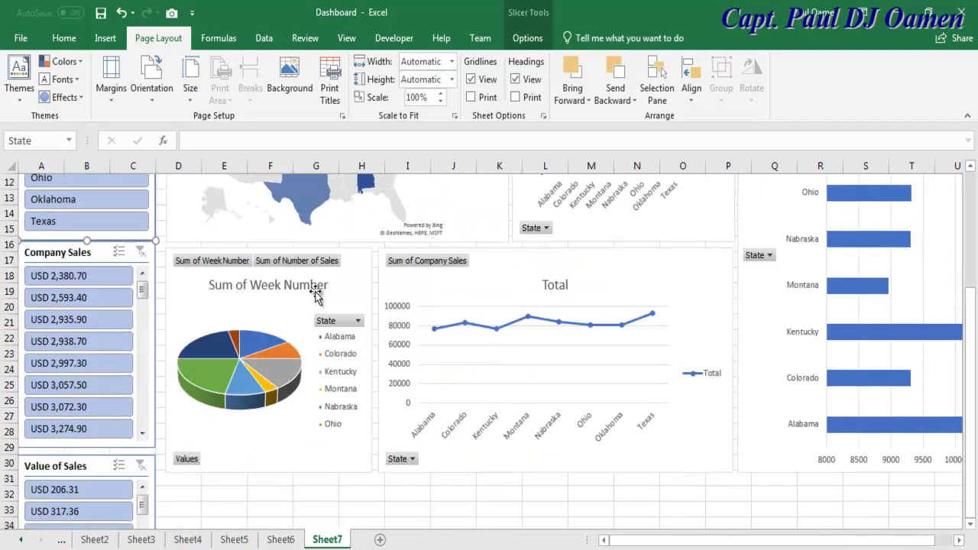
right_click(102, 254)
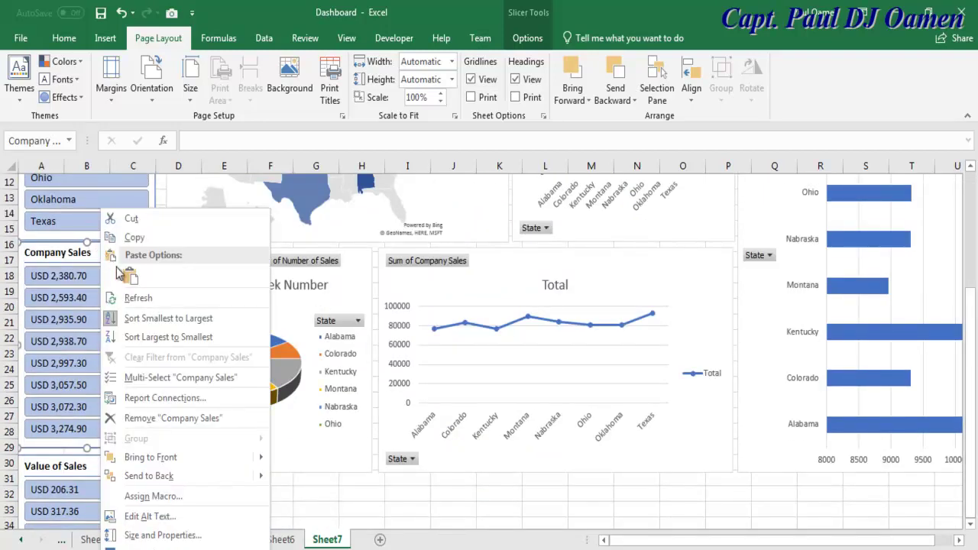
left_click(142, 398)
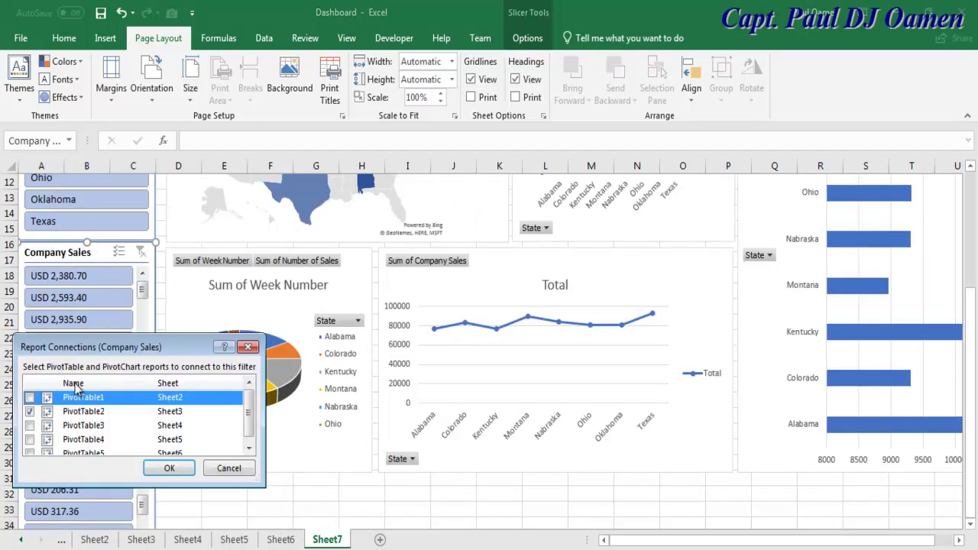
left_click(29, 426)
left_click(30, 397)
left_click(30, 440)
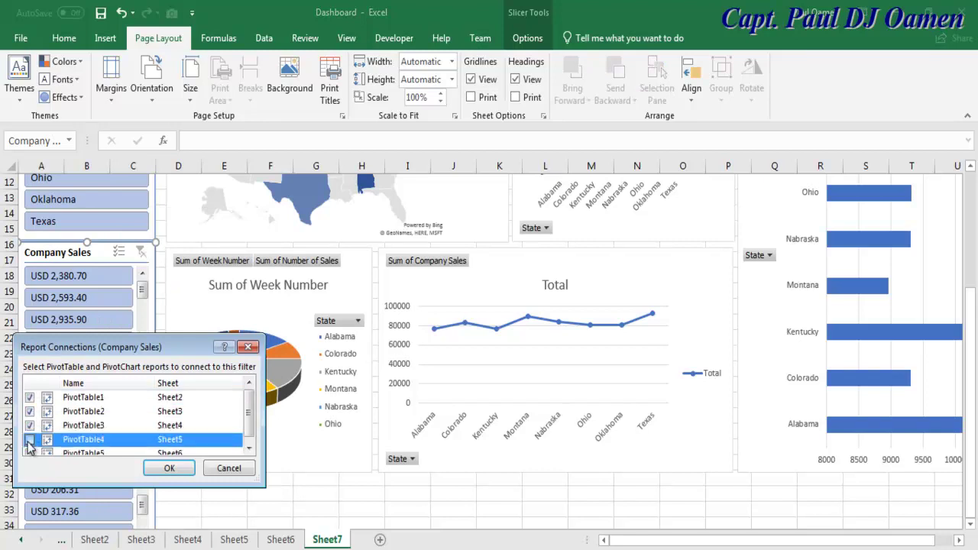
left_click(31, 453)
left_click(249, 447)
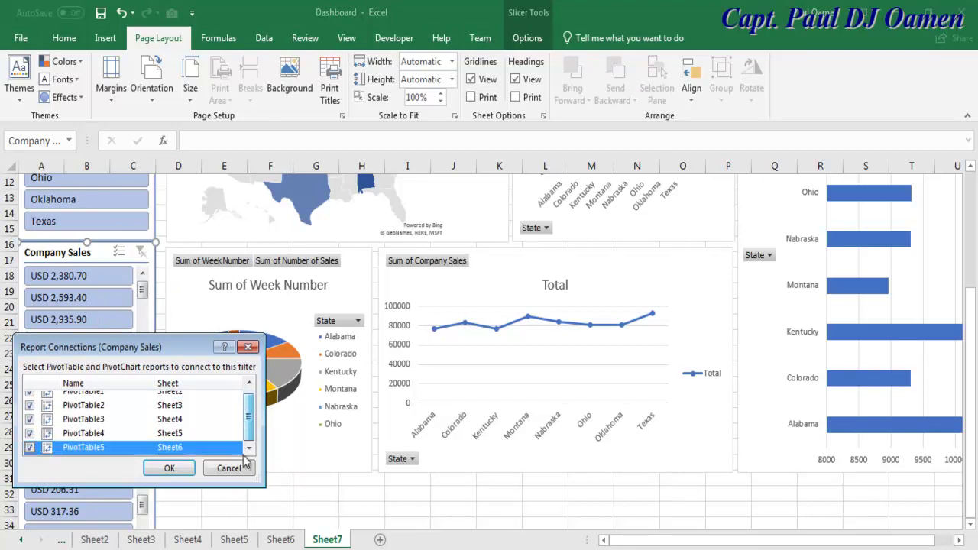
left_click(165, 466)
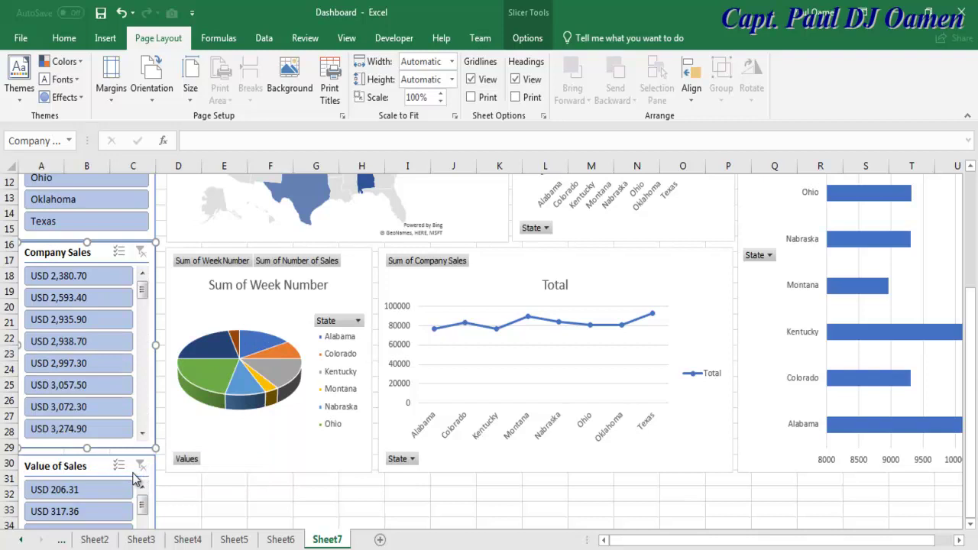
Connect the Value of Sales slicer to PivotTable1, PivotTable4 and PivotTable5 in addition to PivotTable3.
right_click(92, 469)
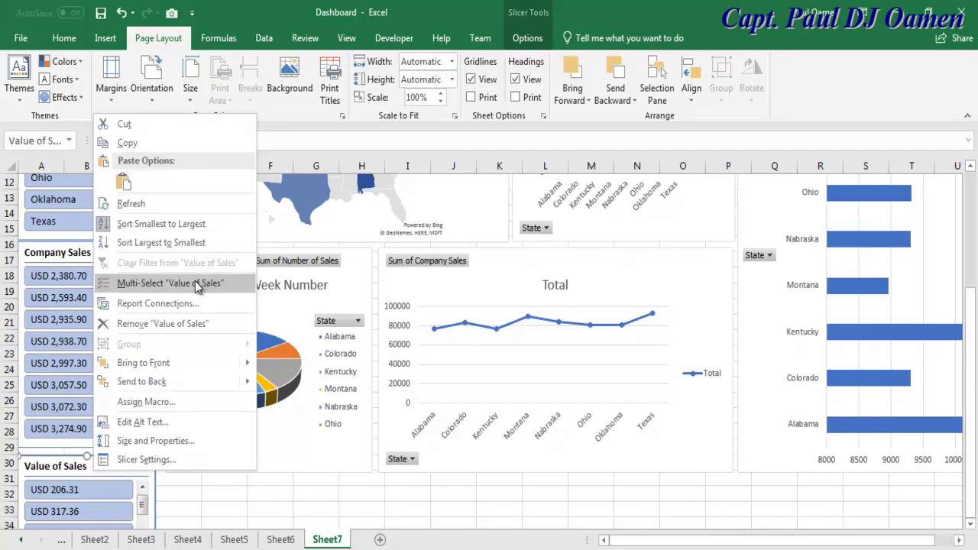
left_click(173, 302)
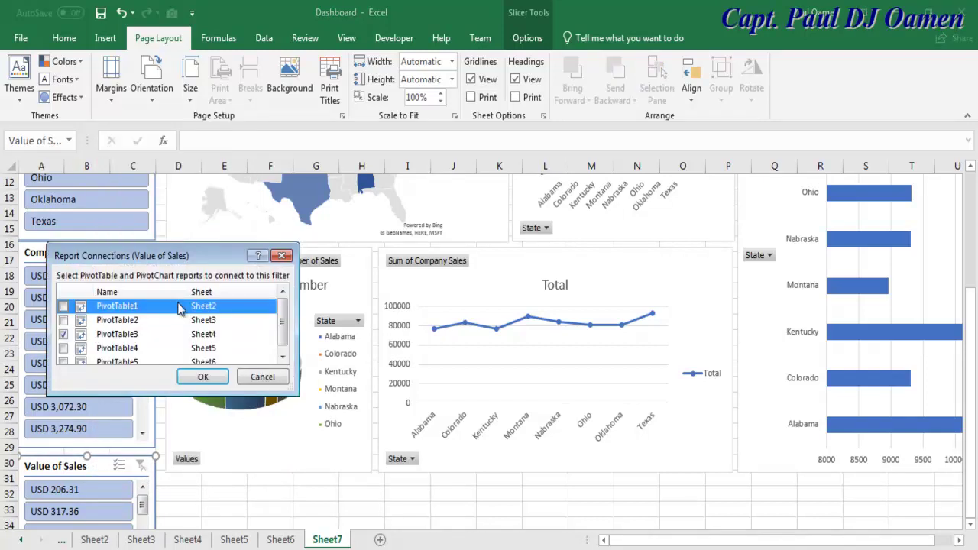
left_click(68, 320)
left_click(64, 347)
left_click(64, 361)
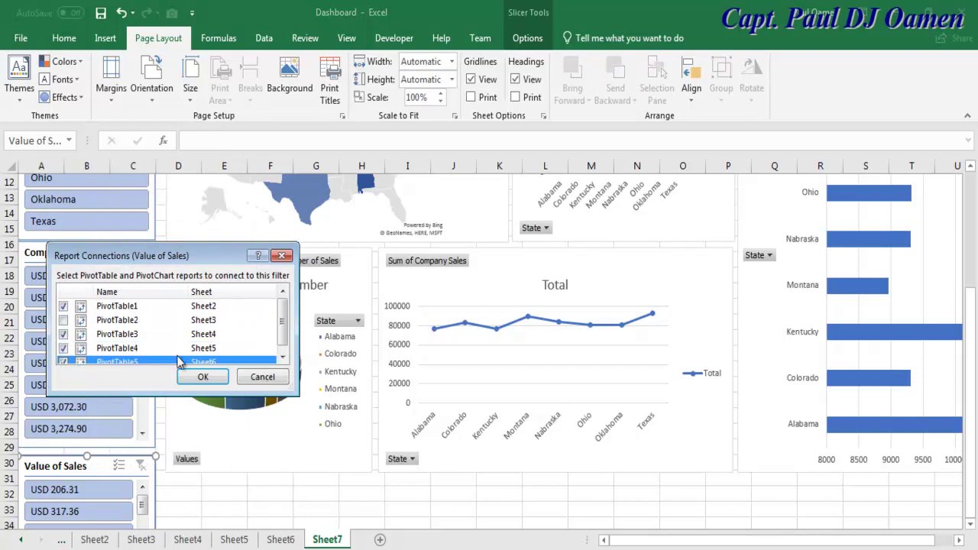
scroll(284, 330, "down", 1)
left_click(202, 377)
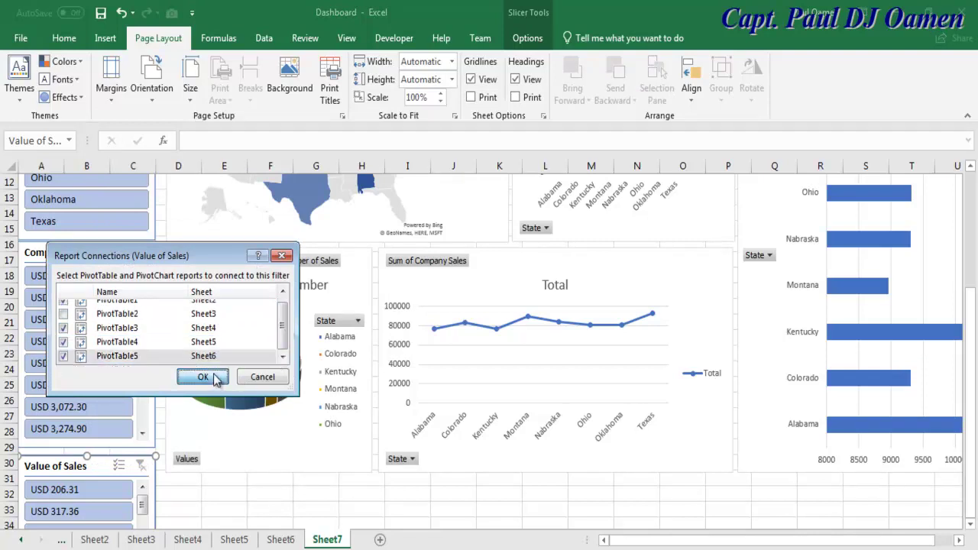
Collapse the ribbon to give the dashboard more room and look over its full layout.
left_click_drag(970, 342, 975, 206)
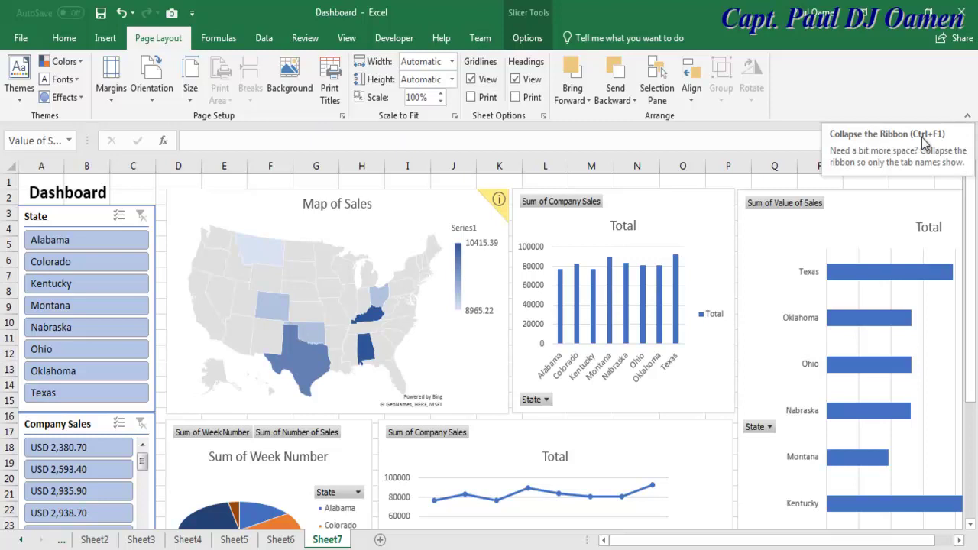
left_click(969, 119)
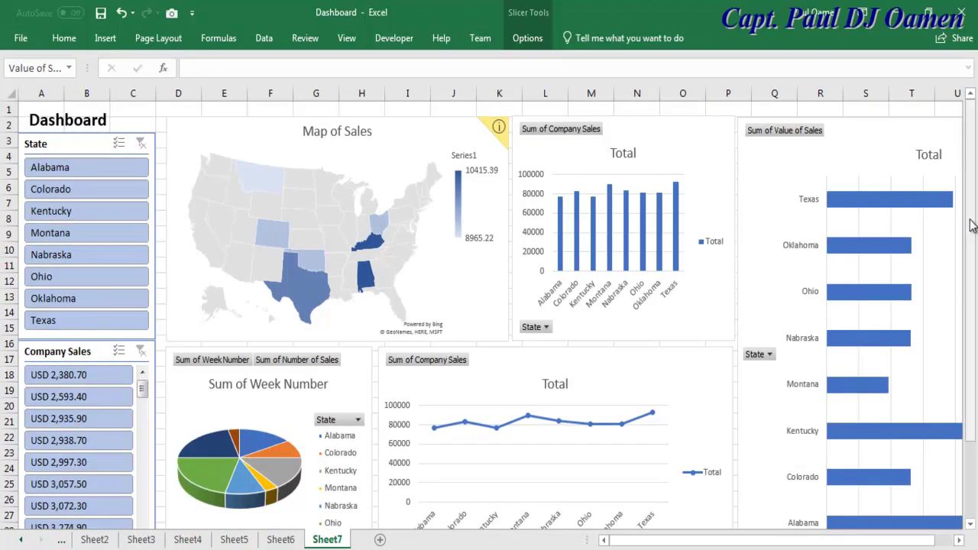
left_click_drag(972, 225, 976, 330)
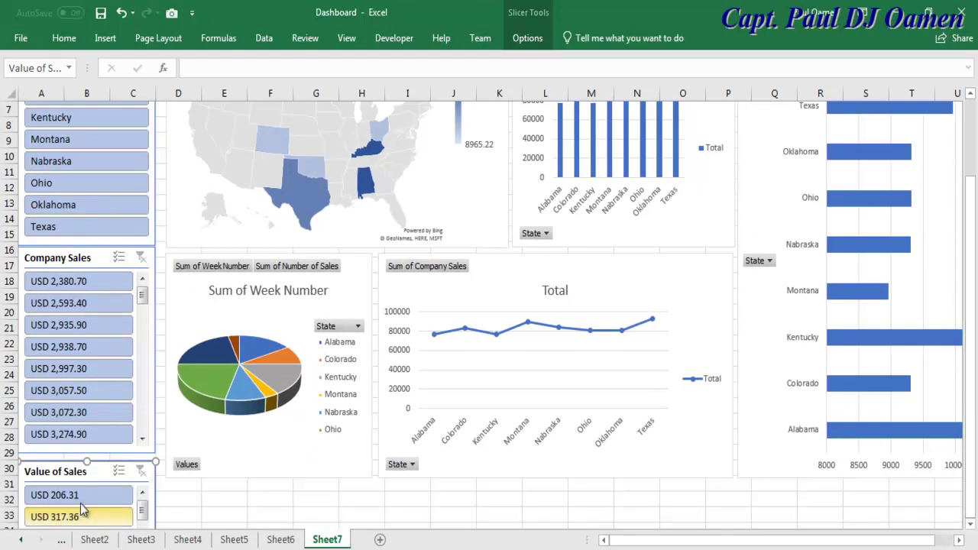
left_click_drag(968, 212, 976, 130)
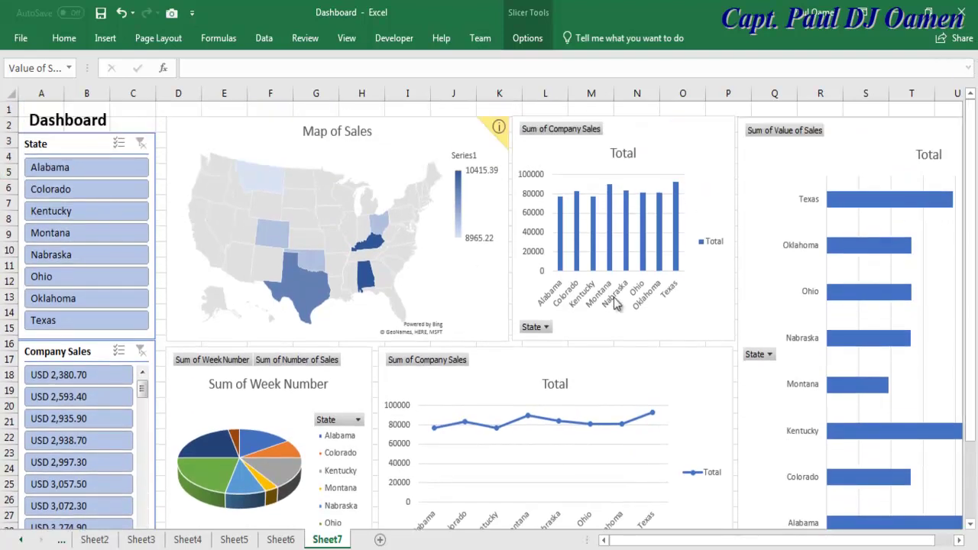
Arrange the State slicer's buttons in 2 columns and shorten the slicer to end at about row 10.
left_click(76, 146)
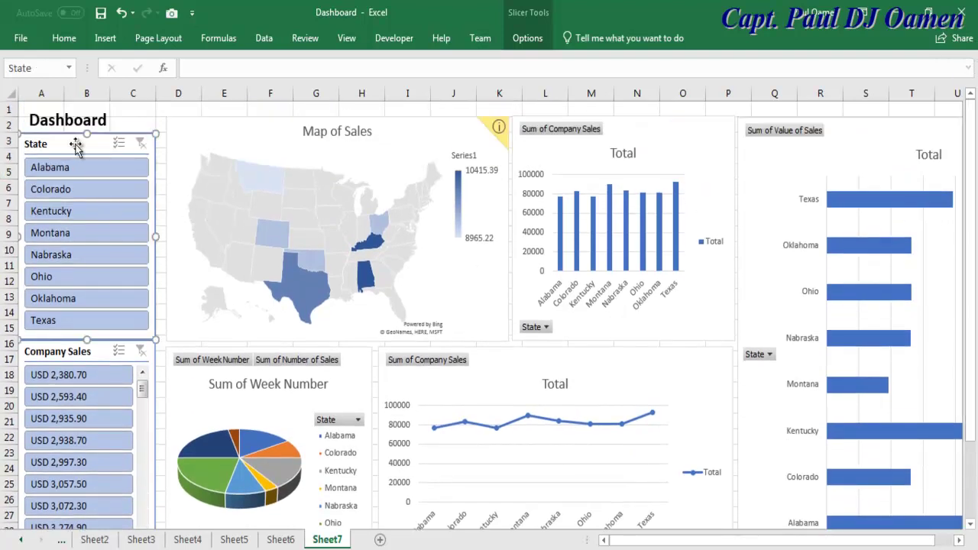
left_click(535, 43)
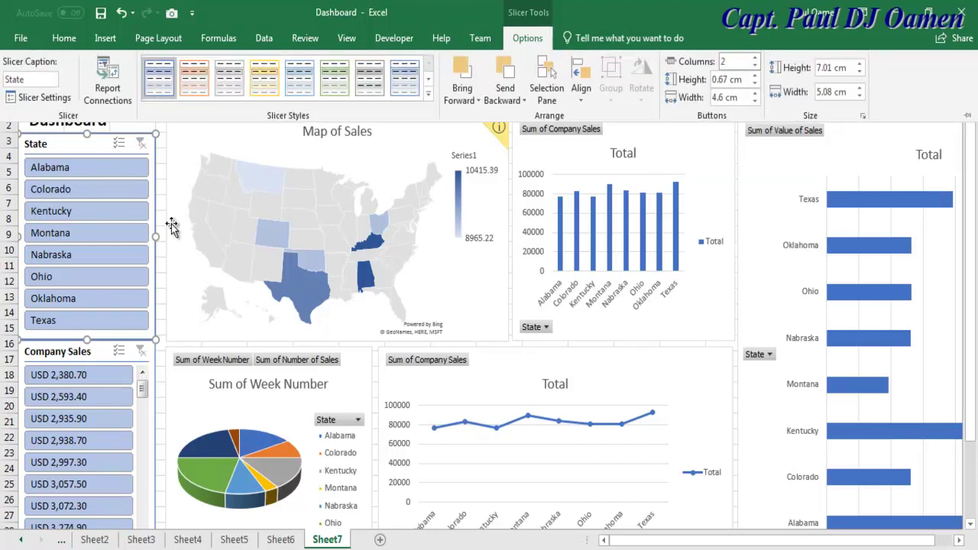
left_click(76, 149)
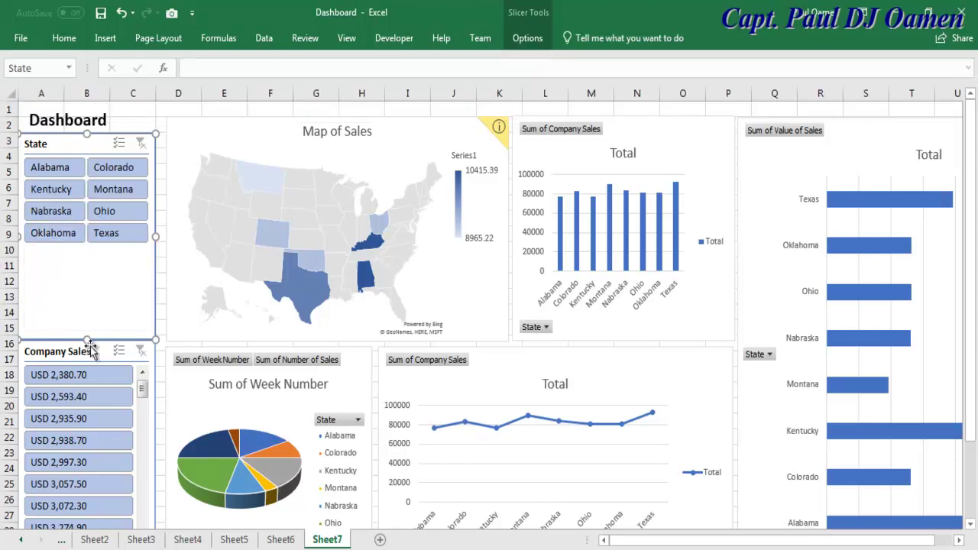
left_click_drag(84, 289, 89, 250)
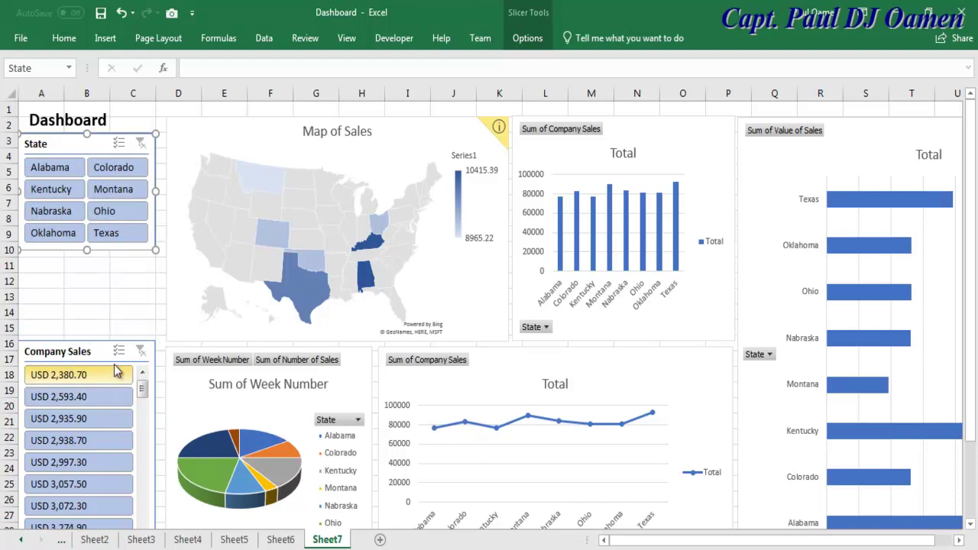
Move the Company Sales slicer up directly below the State slicer and arrange its buttons in 2 columns.
left_click_drag(105, 352, 101, 271)
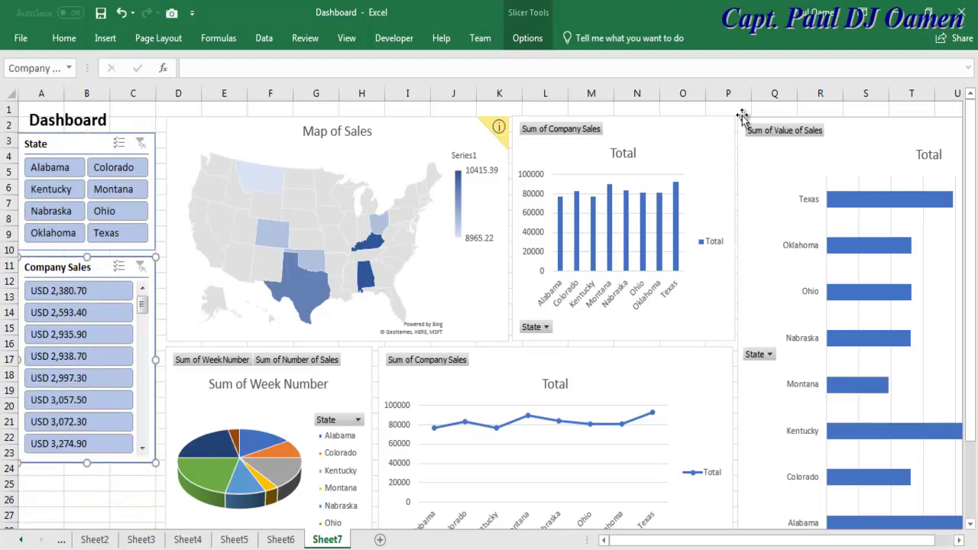
left_click(527, 38)
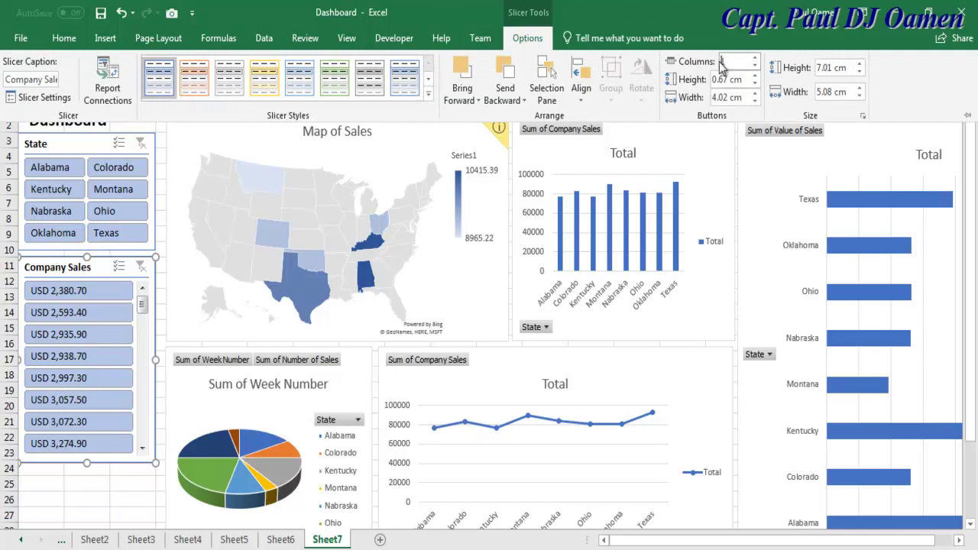
left_click(724, 63)
type("2")
key("Return")
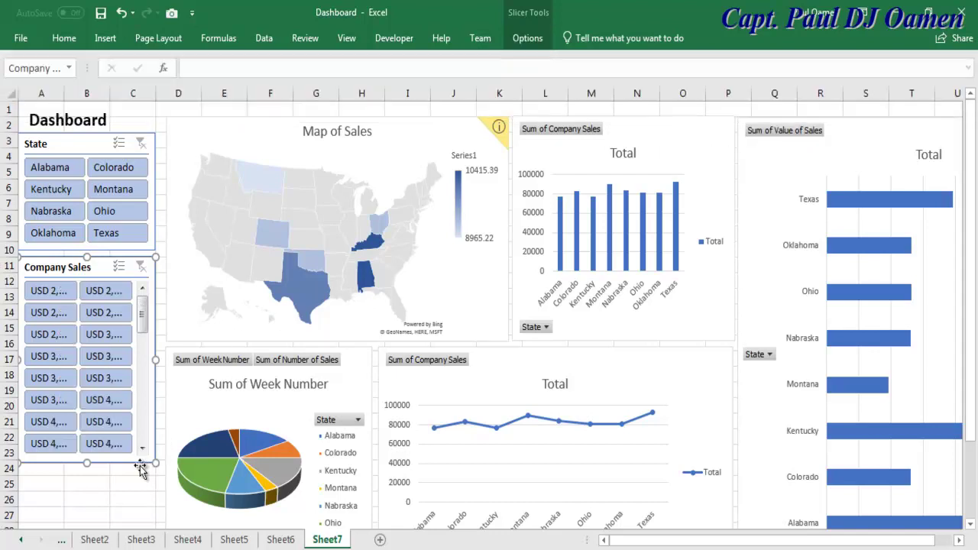
mouse_move(143, 313)
left_mouse_down()
mouse_move(141, 450)
mouse_move(141, 321)
left_mouse_up()
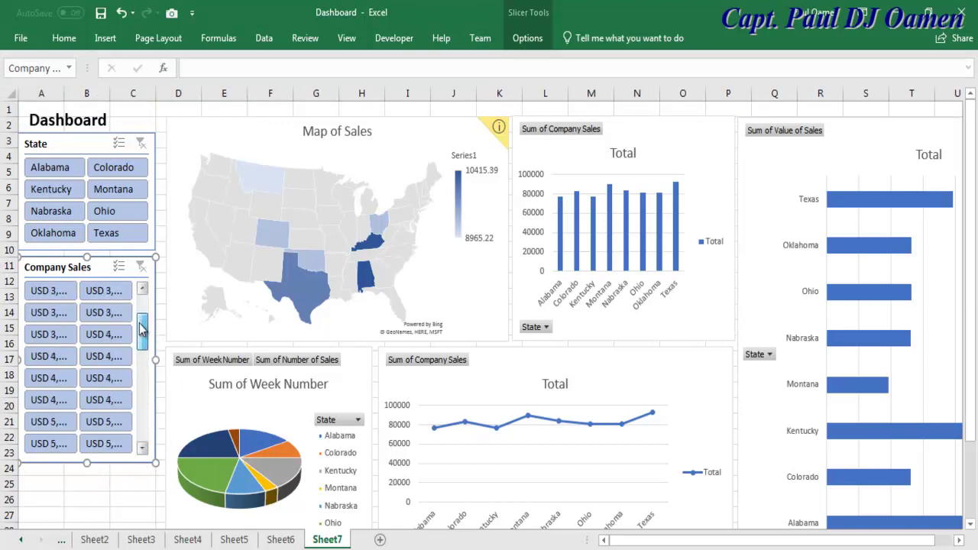
Move the Value of Sales slicer up directly below the Company Sales slicer and arrange its buttons in 2 columns.
left_click_drag(971, 272, 971, 348)
left_click_drag(100, 476, 101, 386)
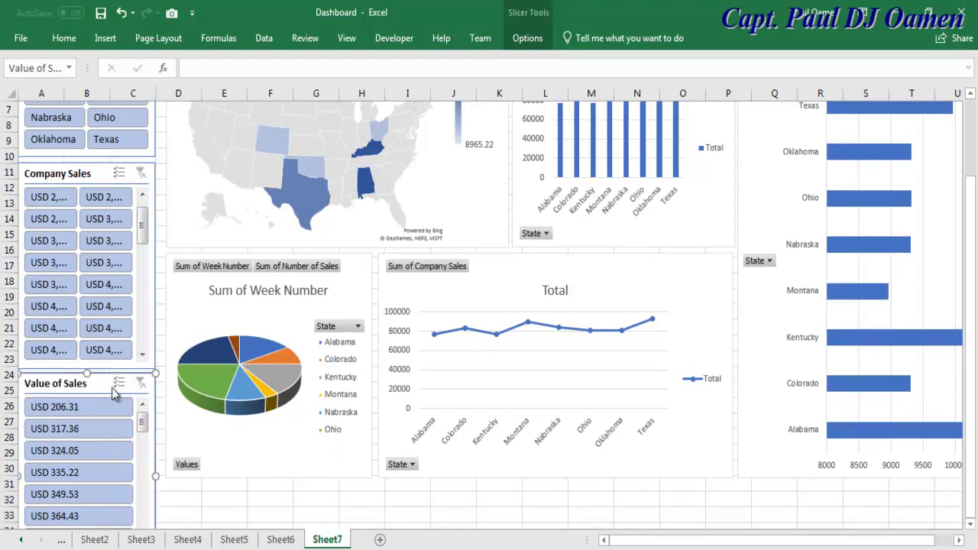
left_click(526, 38)
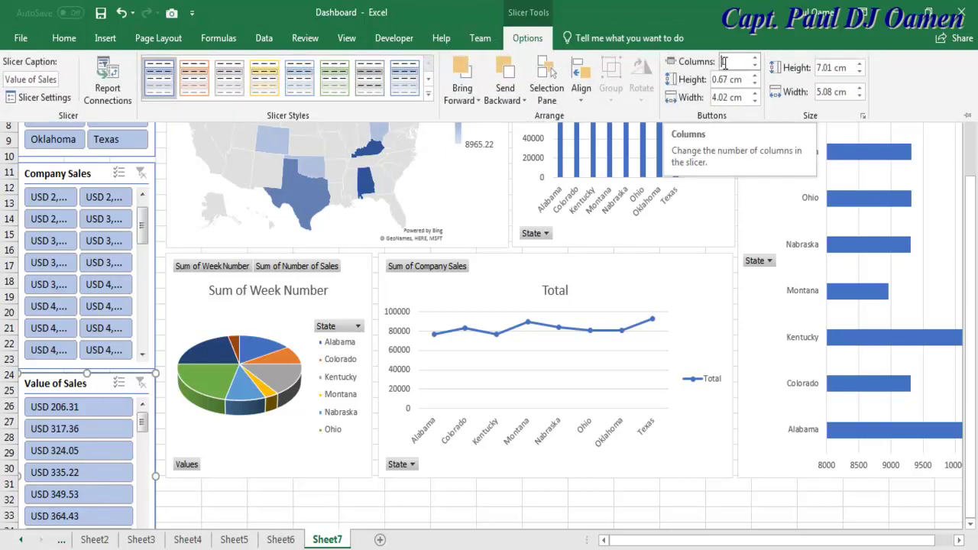
type("2")
key("Return")
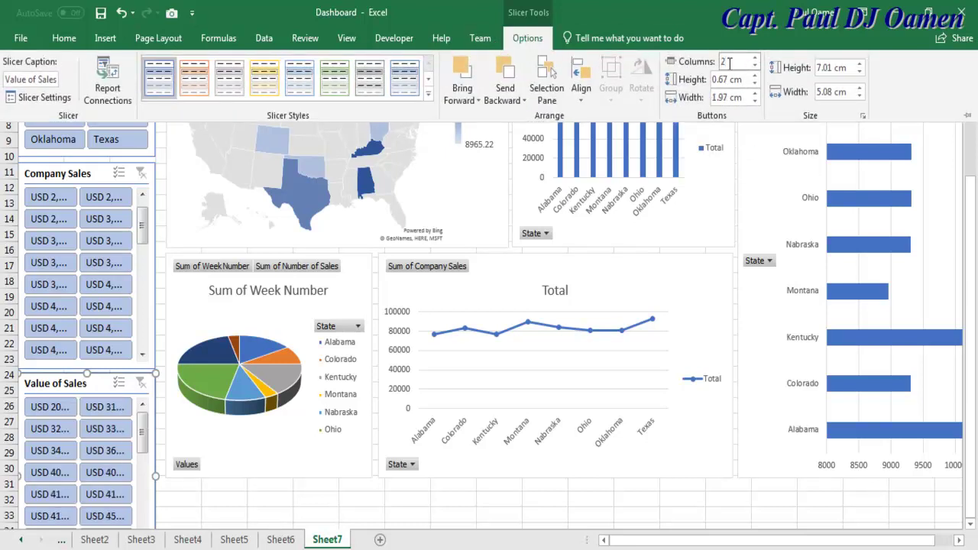
left_click(145, 438)
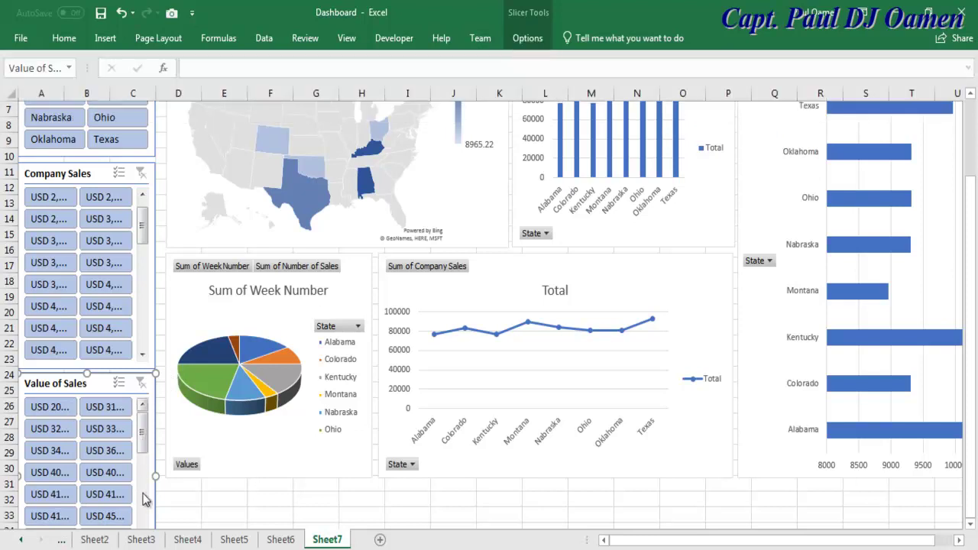
left_click_drag(144, 458, 162, 375)
Set the Company Sales slicer to 4 columns and shorten it to end at about row 17.
left_click(102, 172)
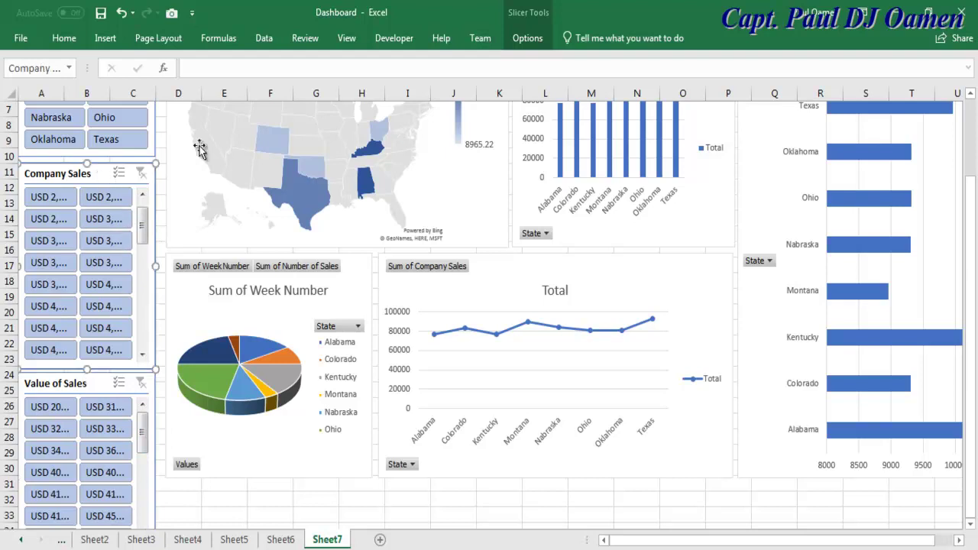
left_click(523, 40)
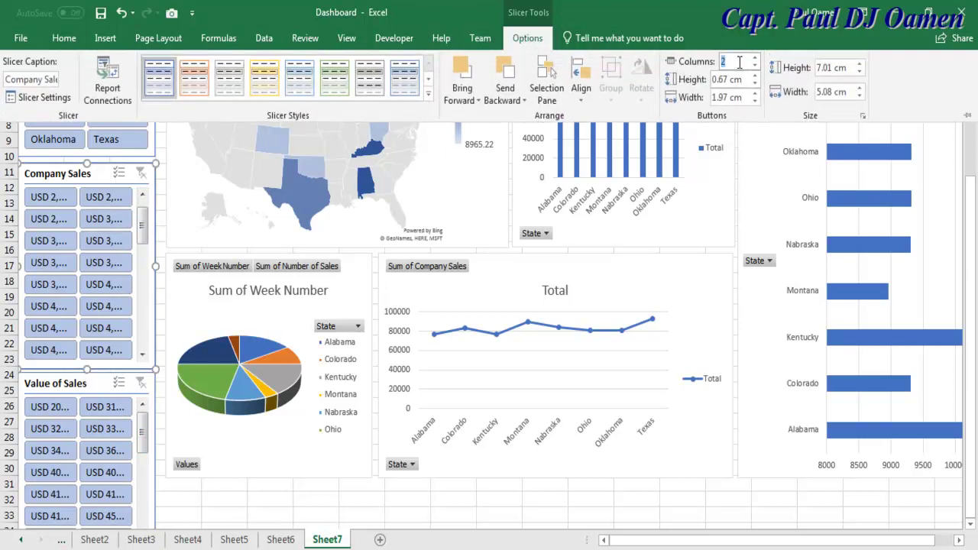
type("4")
key("Return")
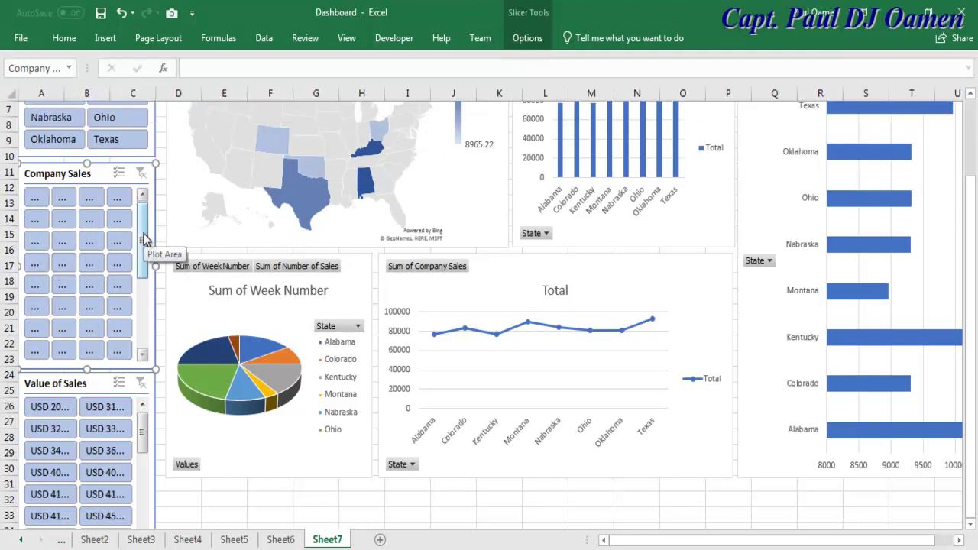
left_click_drag(86, 369, 97, 267)
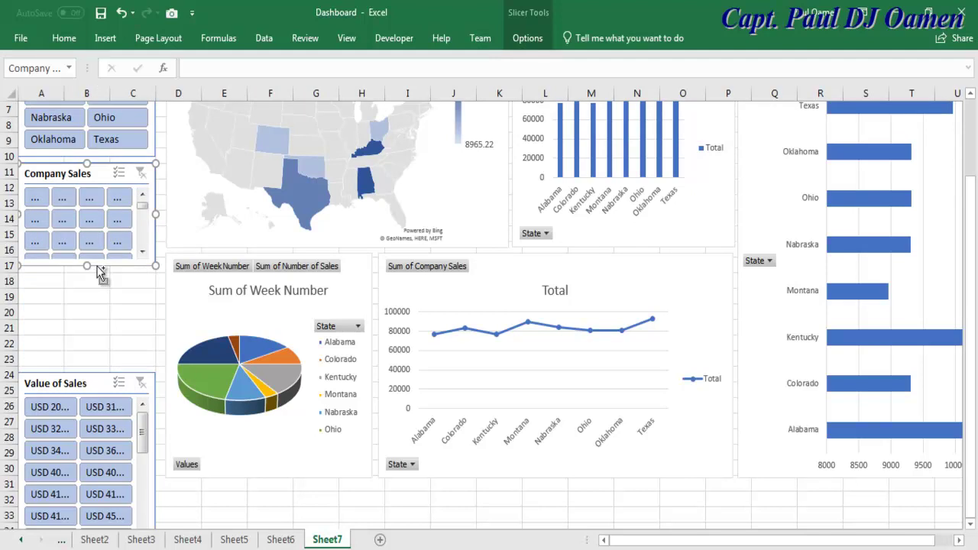
Undo the latest column, size and position changes made to the Company Sales and Value of Sales slicers.
key("ctrl+z")
key("ctrl+z")
key("ctrl+z")
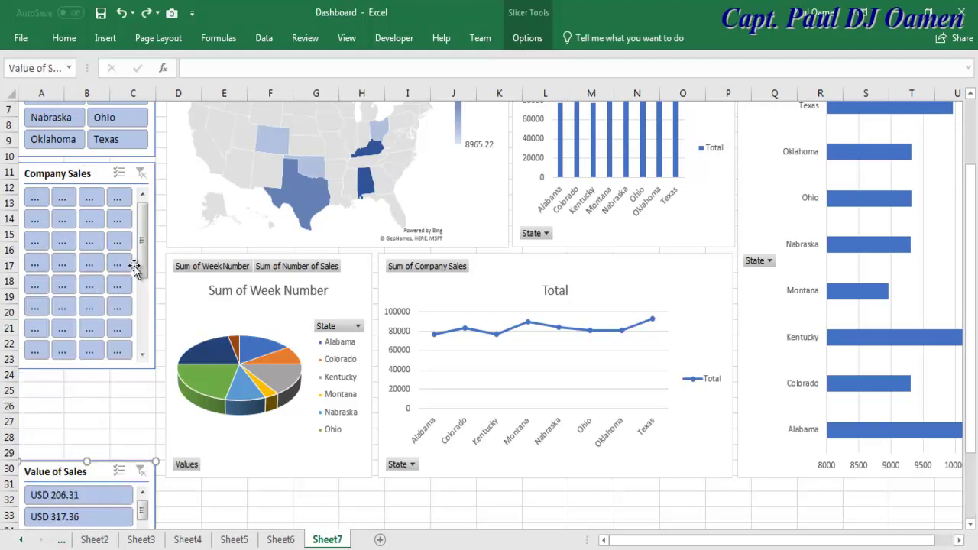
key("ctrl+z")
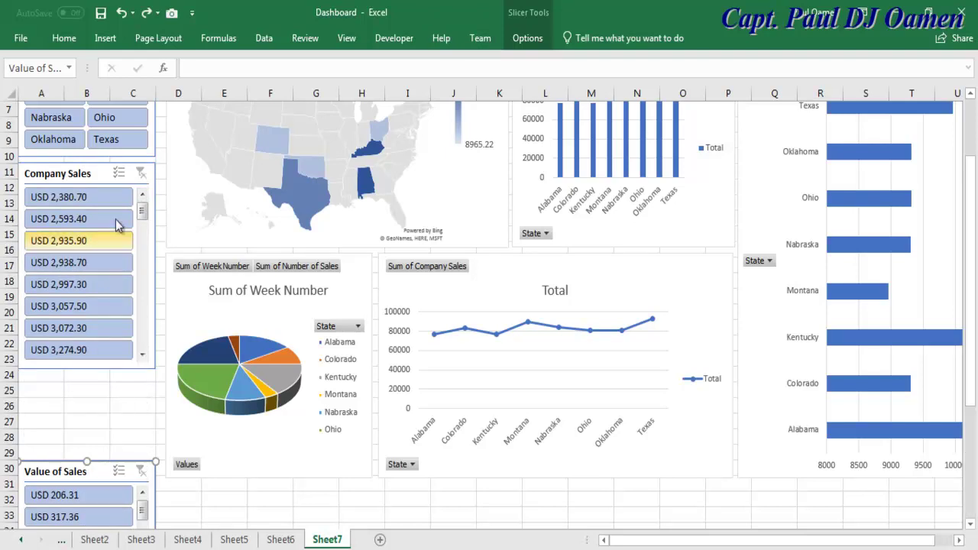
Set the Company Sales and Value of Sales slicers to 2 columns, end Company Sales at about row 20, and stack Value of Sales directly below.
left_click(107, 174)
left_click(526, 38)
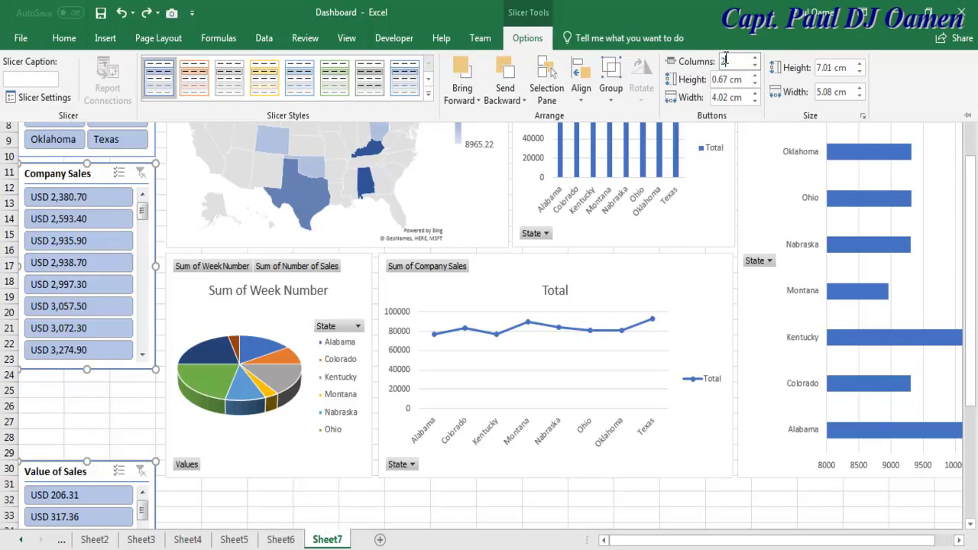
type("2")
key("Return")
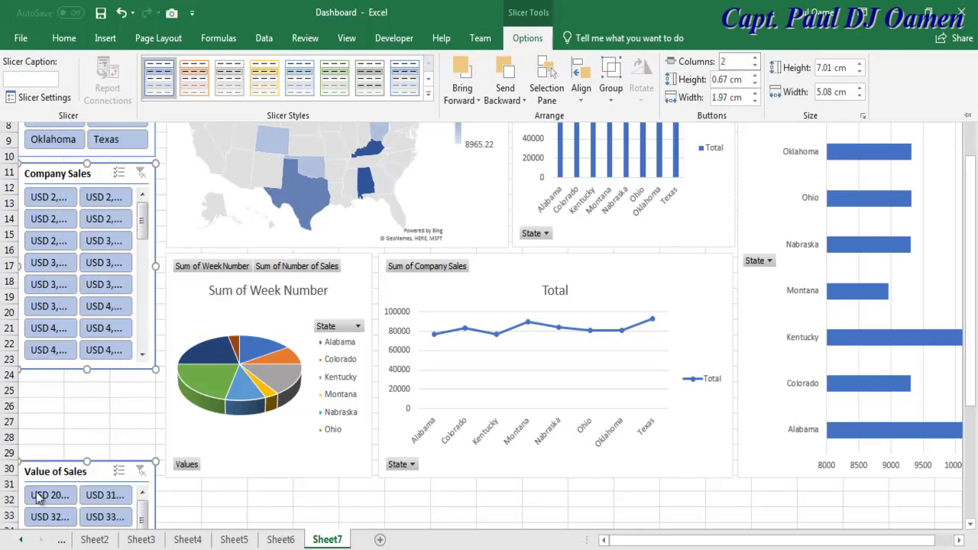
left_click(498, 496)
left_click_drag(971, 440, 971, 317)
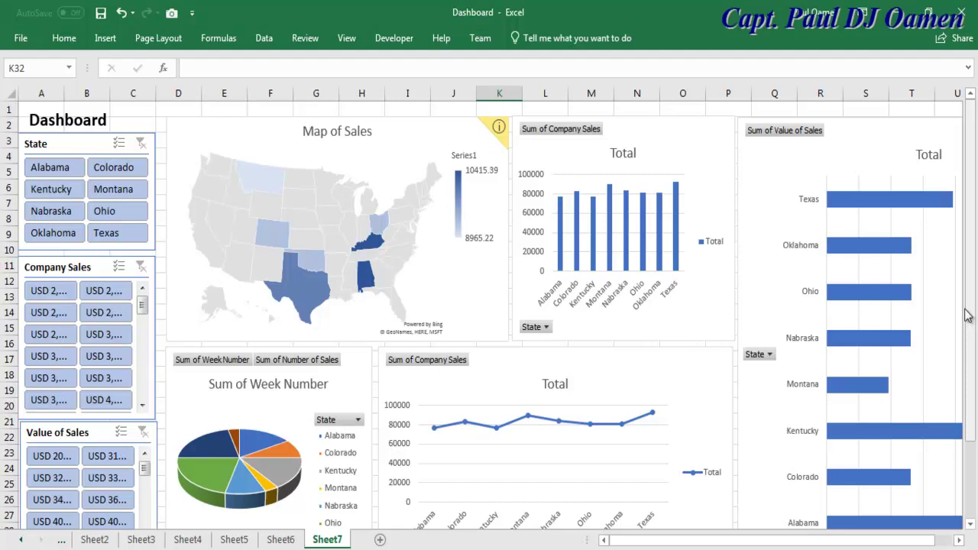
Hide the gridlines on the dashboard sheet.
left_click(115, 116)
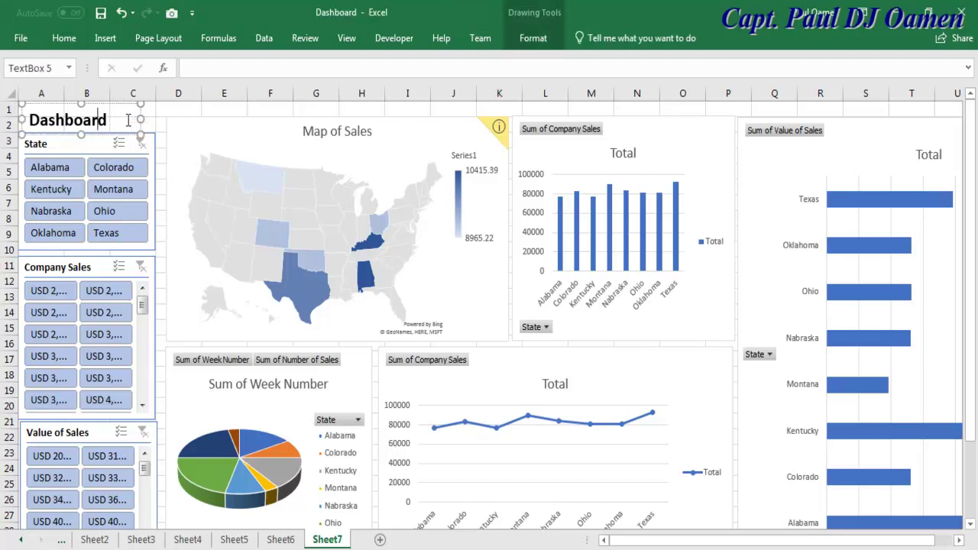
left_click(266, 108)
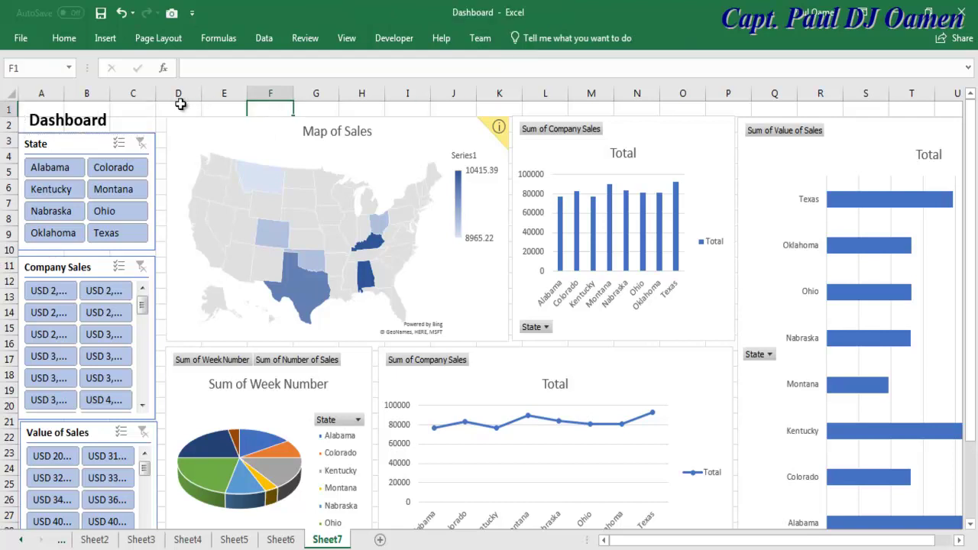
left_click(155, 40)
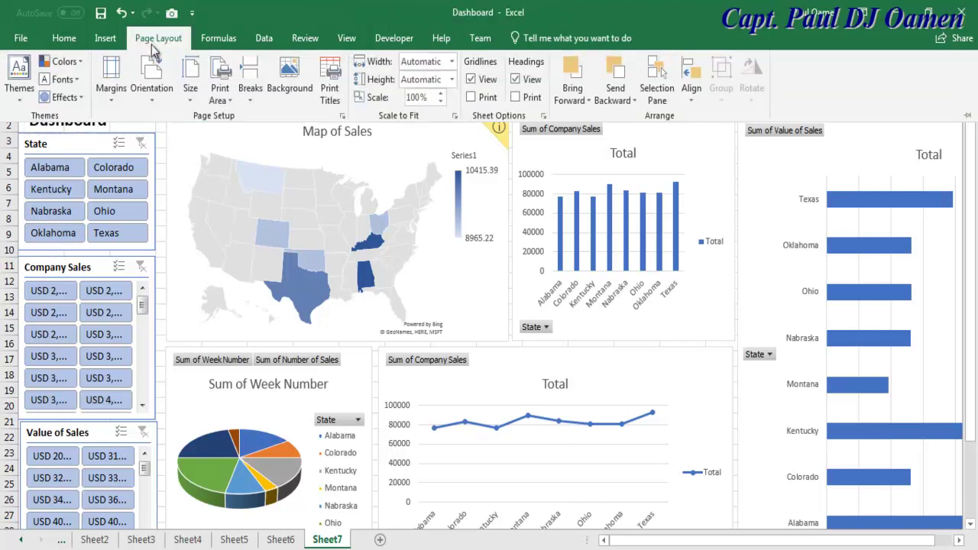
left_click(471, 80)
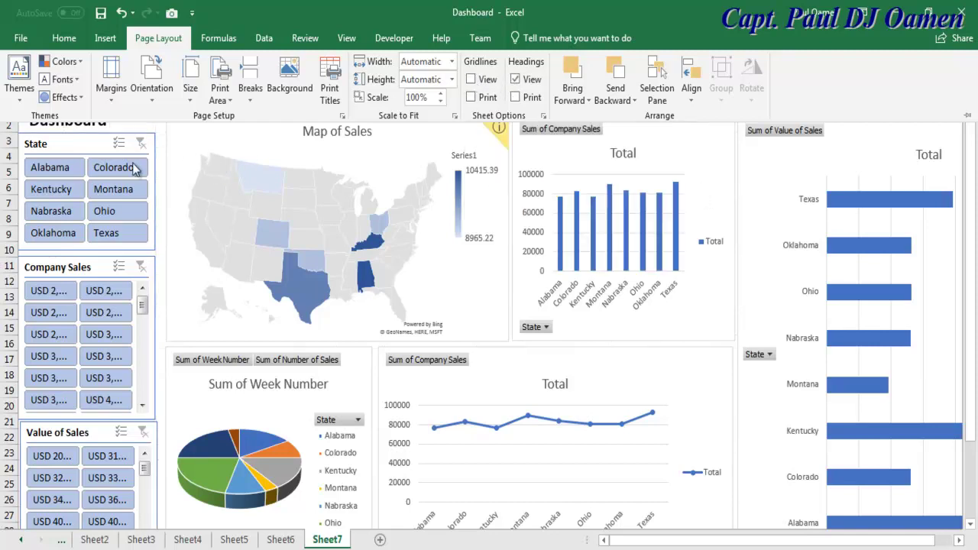
left_click(160, 175)
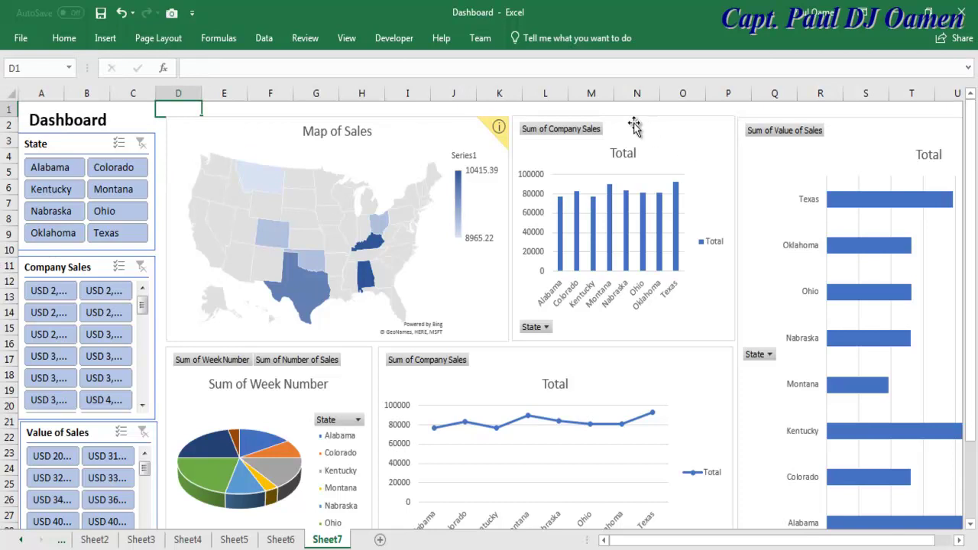
Hide the row and column headings on the dashboard sheet.
left_click(125, 123)
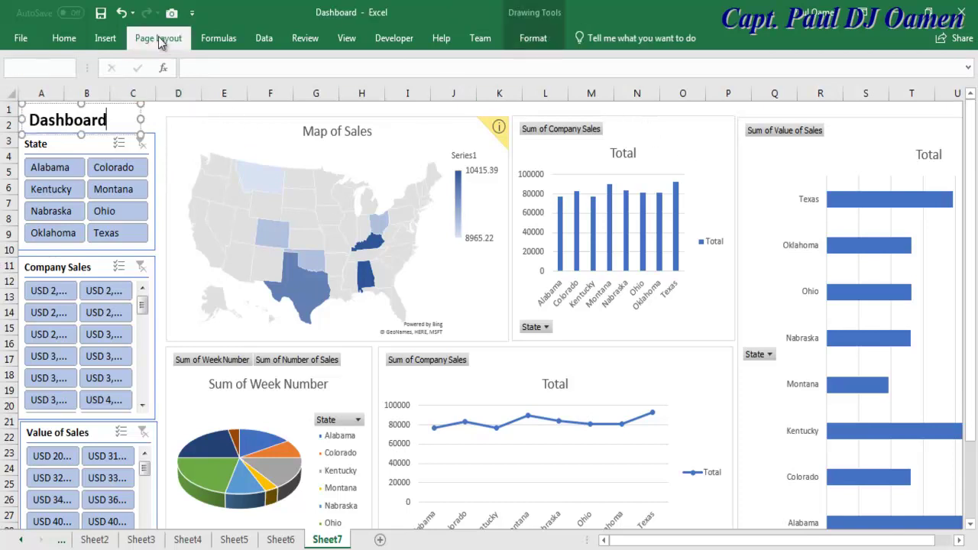
left_click(158, 38)
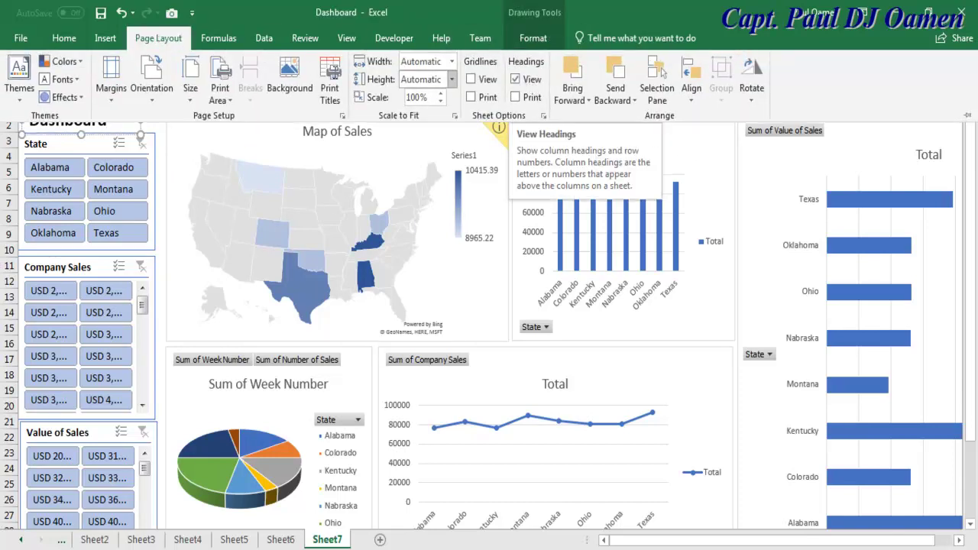
left_click(159, 131)
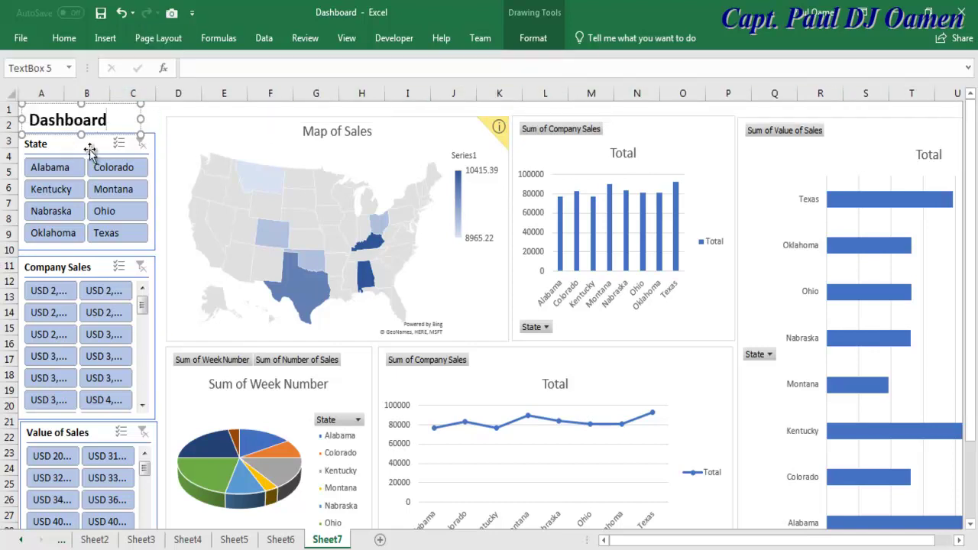
left_click(158, 124)
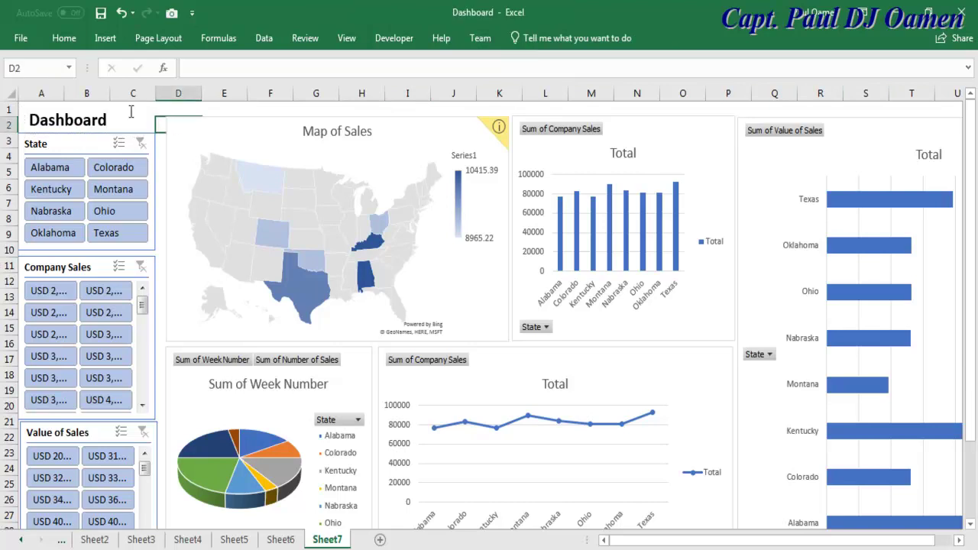
left_click(131, 111)
left_click(158, 38)
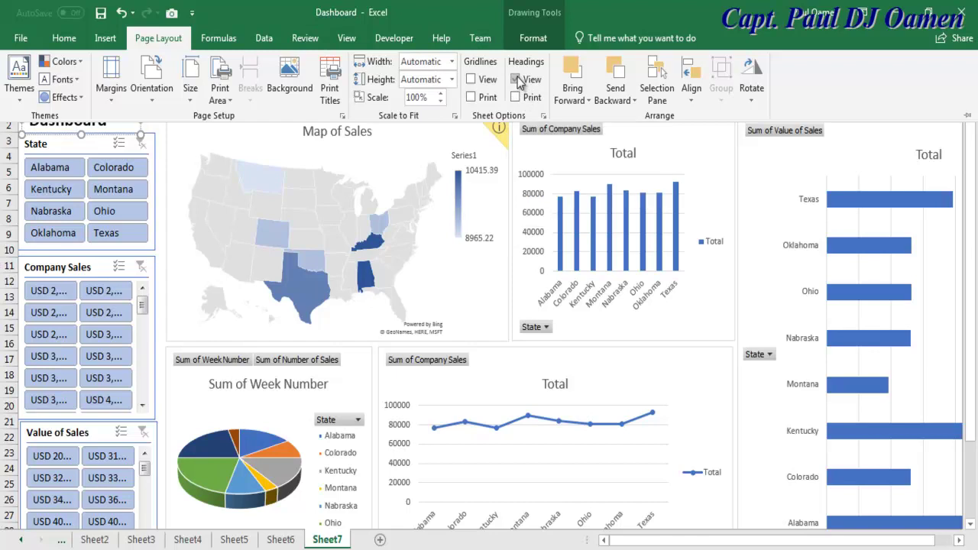
left_click(516, 79)
left_click(138, 143)
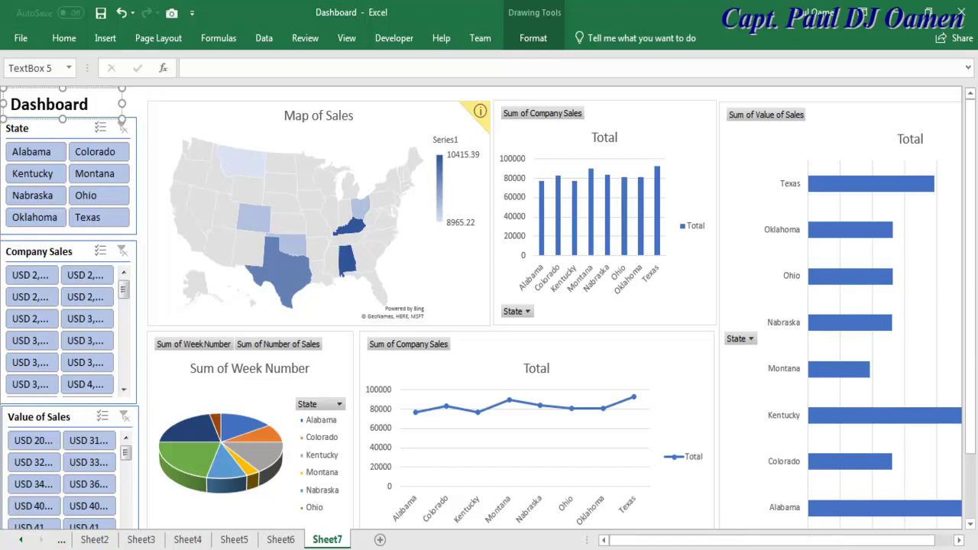
key("Escape")
Set the map chart legend's font color to Automatic (black).
left_click(453, 211)
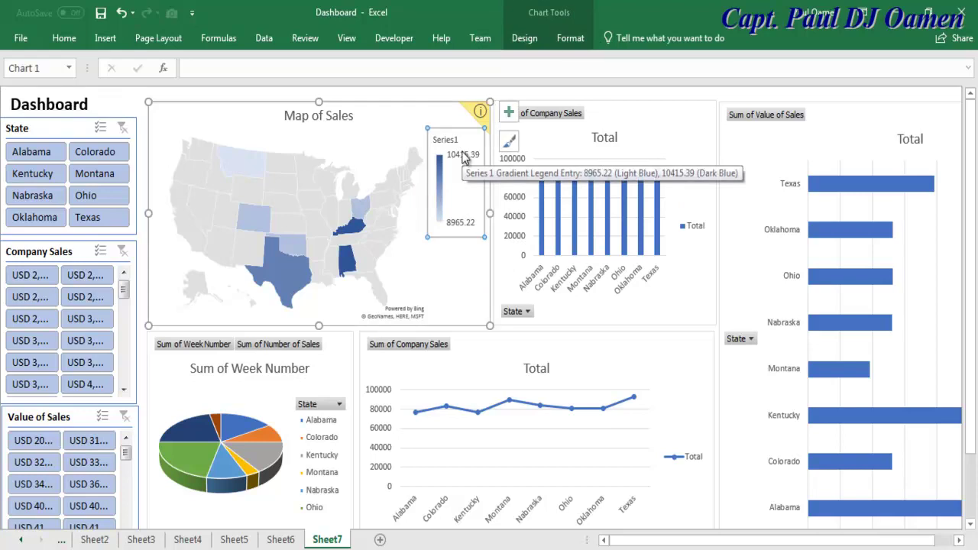
left_click(65, 38)
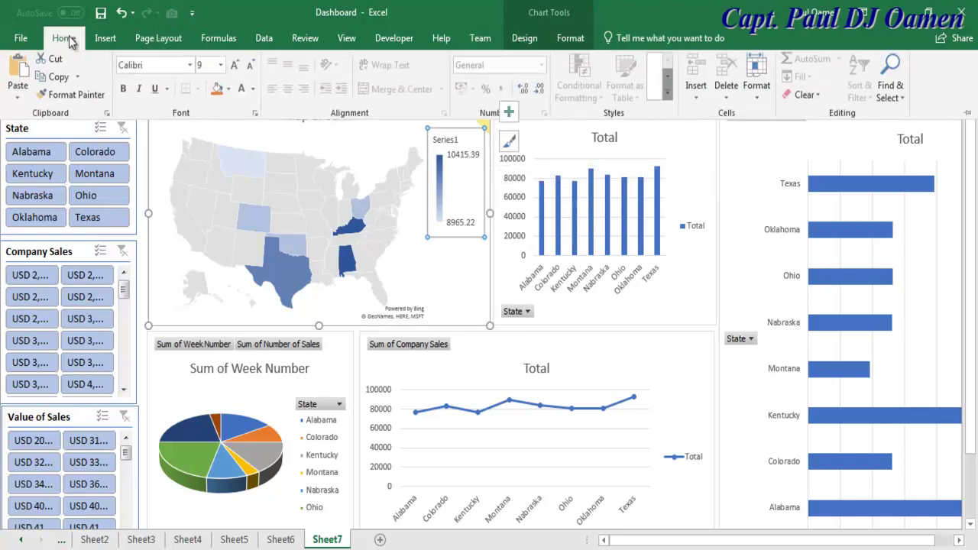
left_click(253, 92)
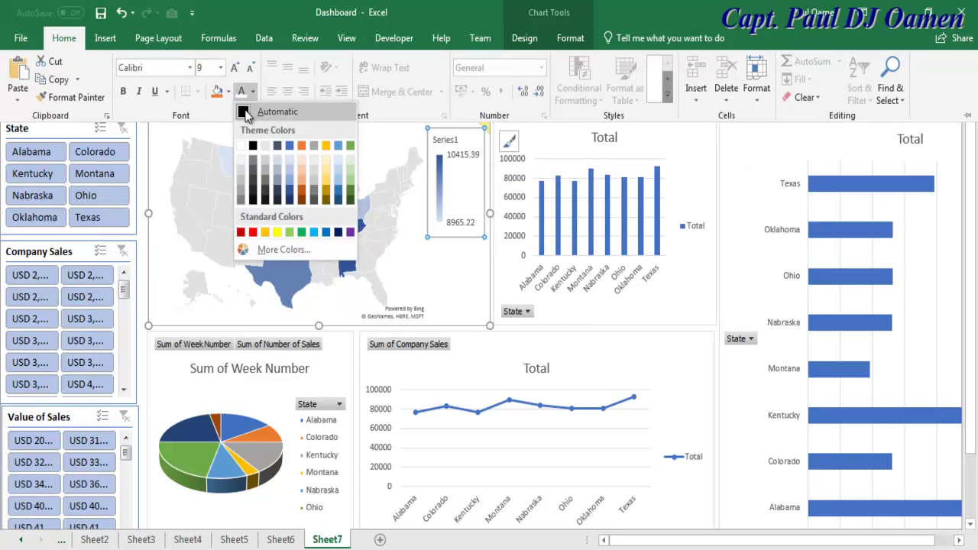
left_click(245, 113)
left_click(516, 196)
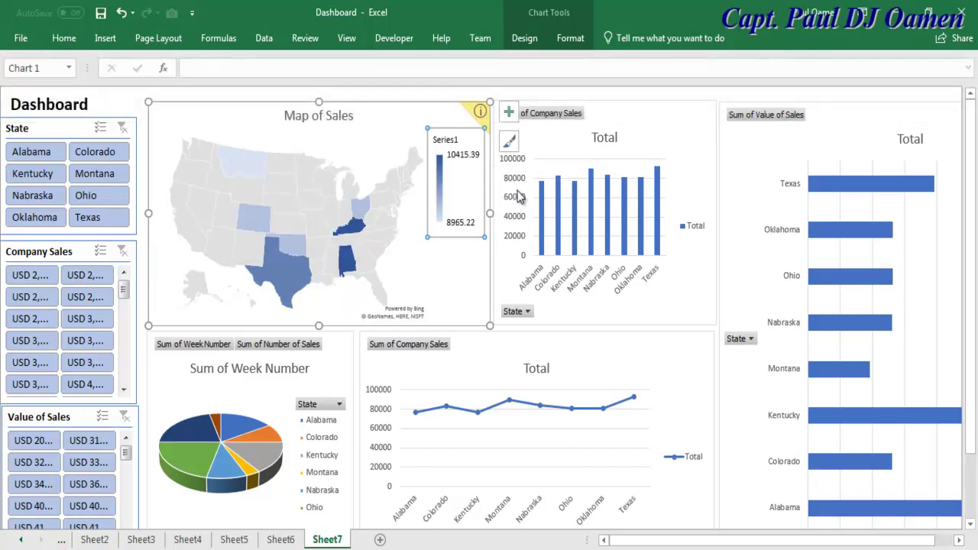
Keep the ribbon expanded and make the map chart's title and the column chart's title and axis labels black.
left_click(516, 195)
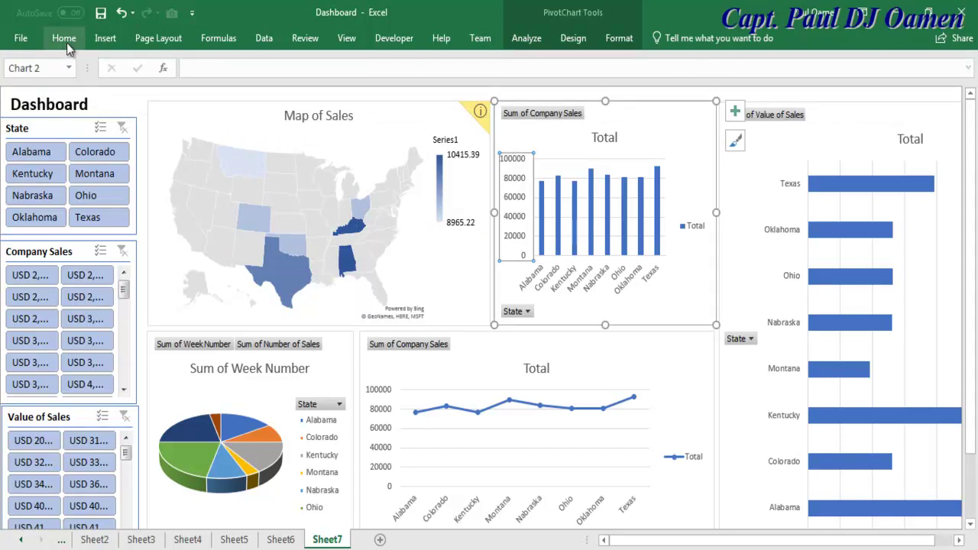
double_click(67, 43)
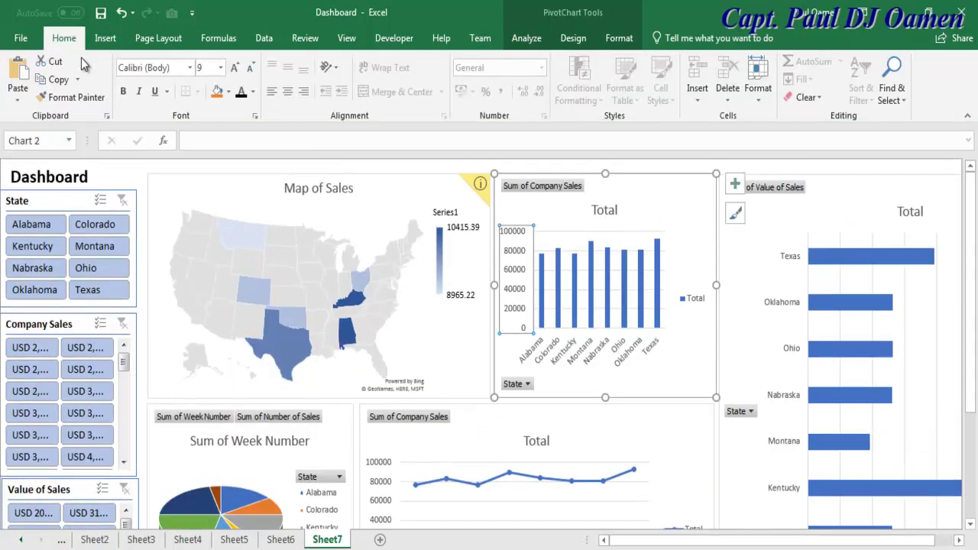
left_click(343, 188)
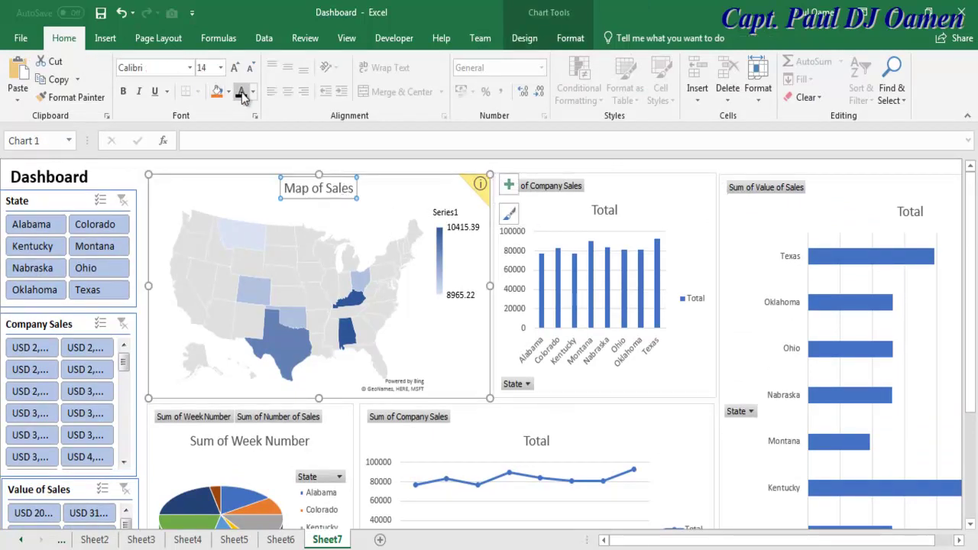
left_click(573, 344)
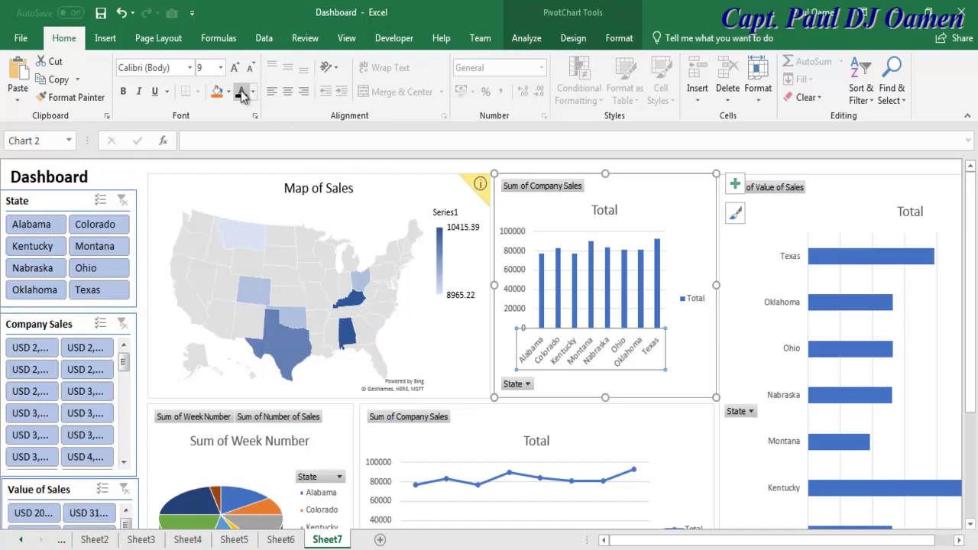
left_click(505, 264)
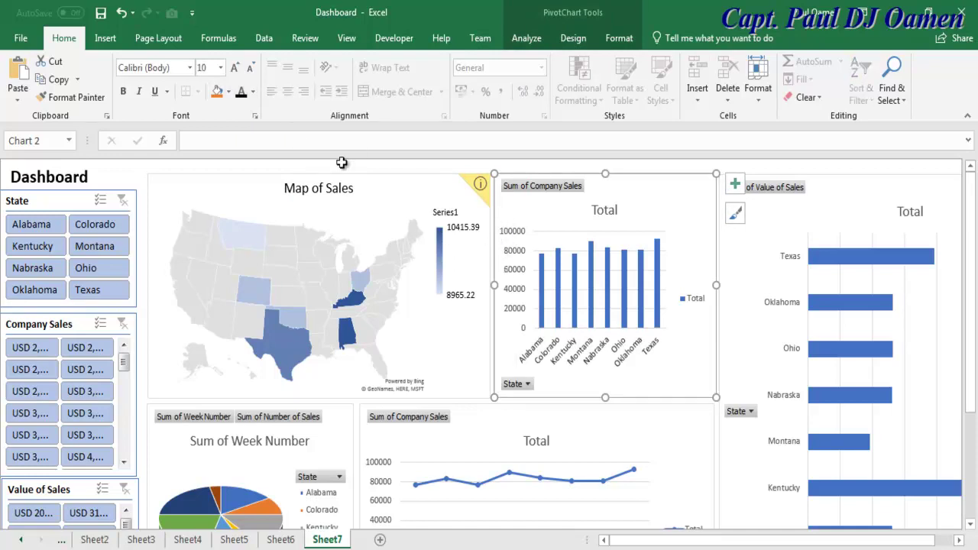
Make the state labels on the Value of Sales bar chart black and set their font size to 10.
left_click(781, 307)
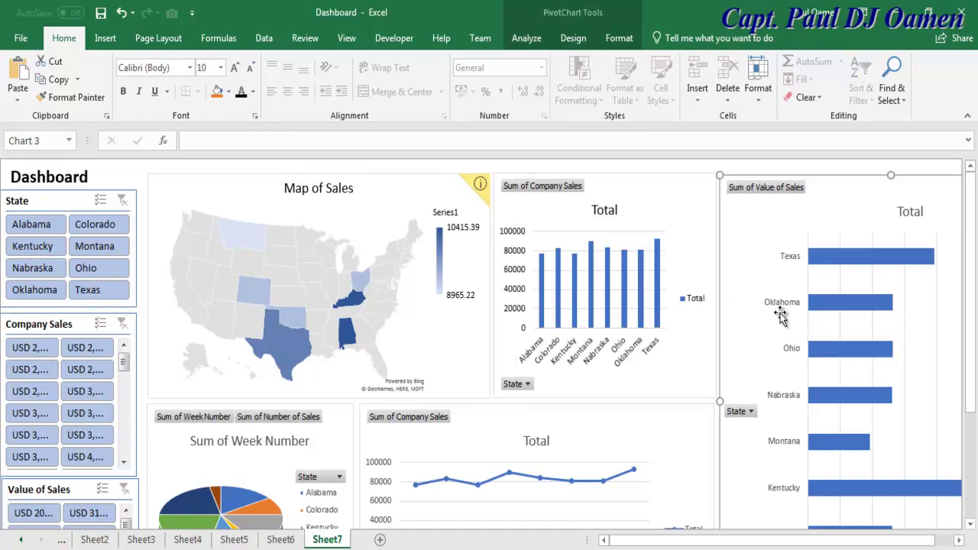
left_click(790, 306)
left_click(242, 91)
left_click(221, 67)
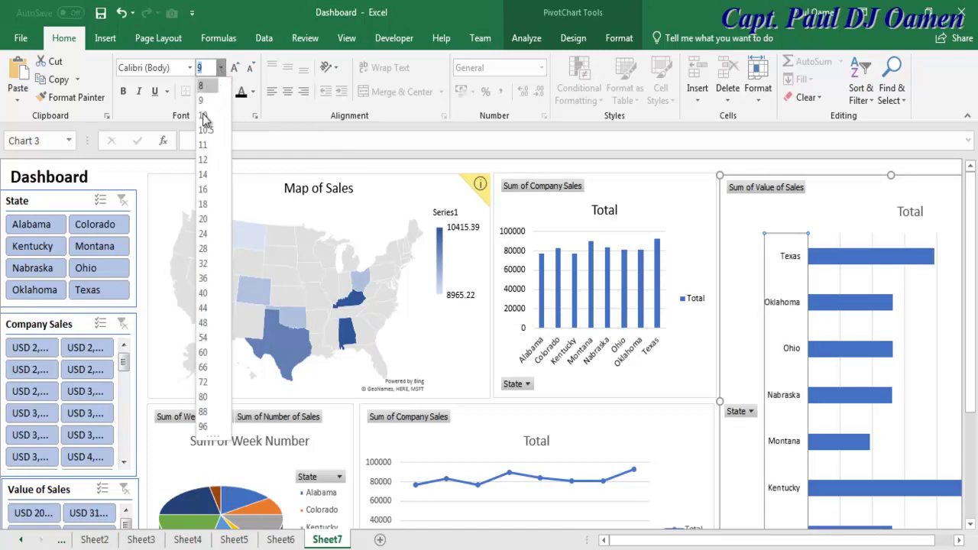
left_click(203, 115)
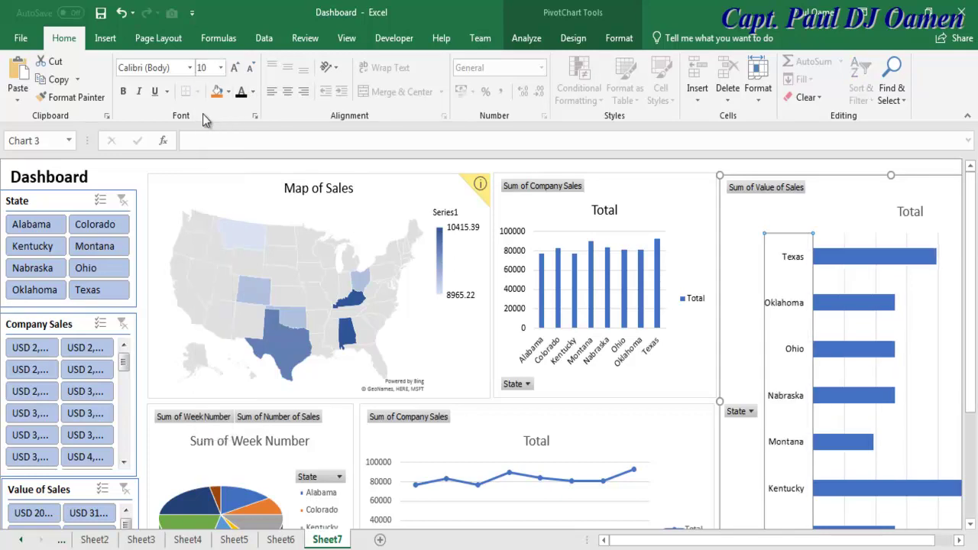
Apply black font color to the pie chart's legend, the line chart's axis labels and the bar chart's value axis.
left_click(615, 365)
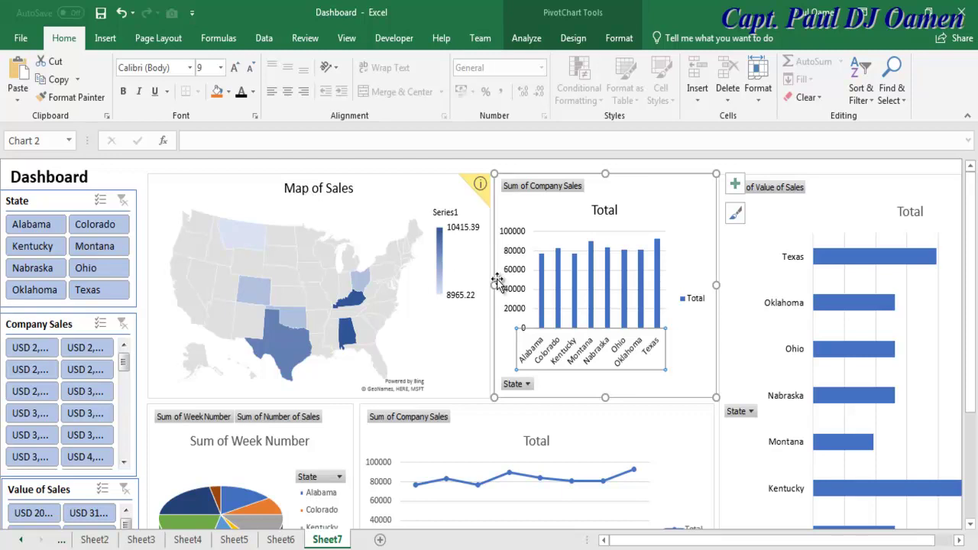
left_click(472, 300)
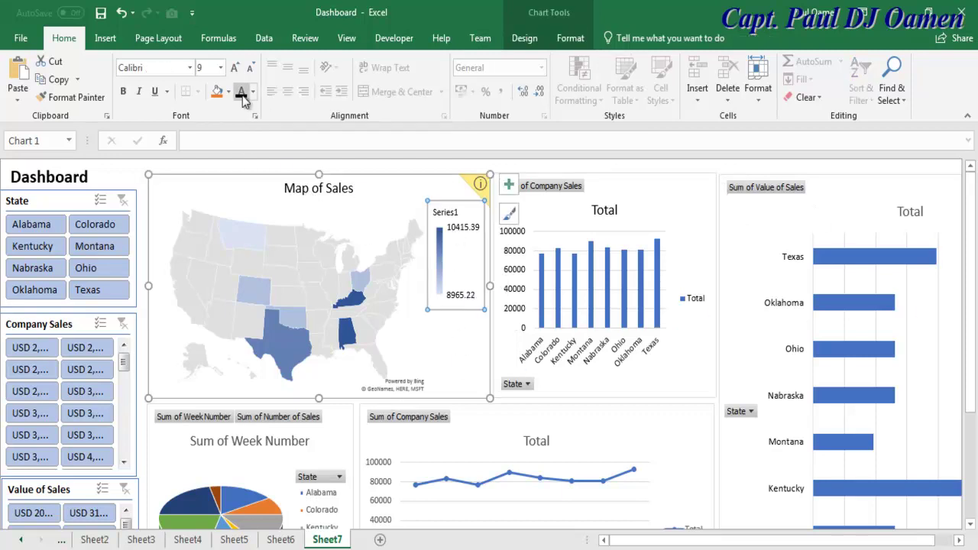
left_click_drag(976, 285, 975, 405)
left_click(336, 375)
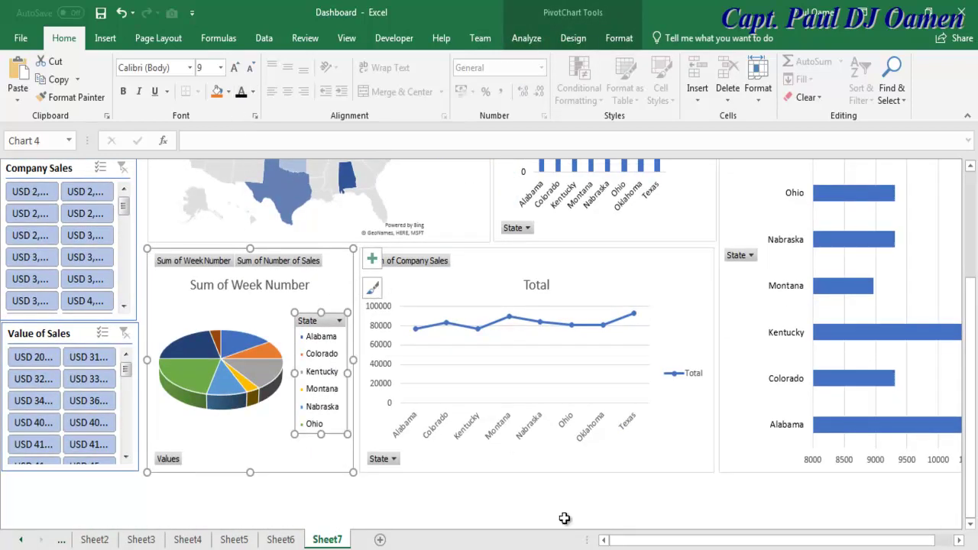
left_click(511, 446)
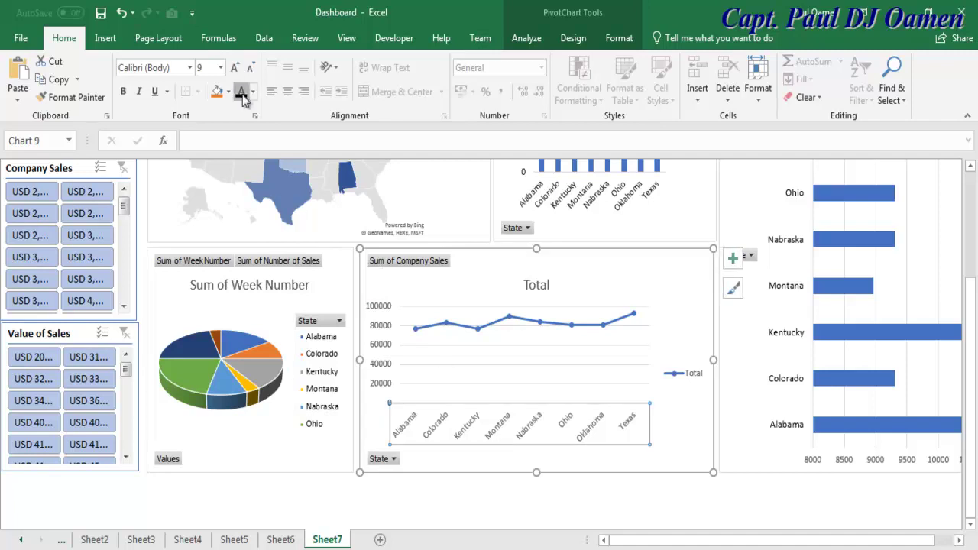
left_click(788, 434)
left_click(880, 461)
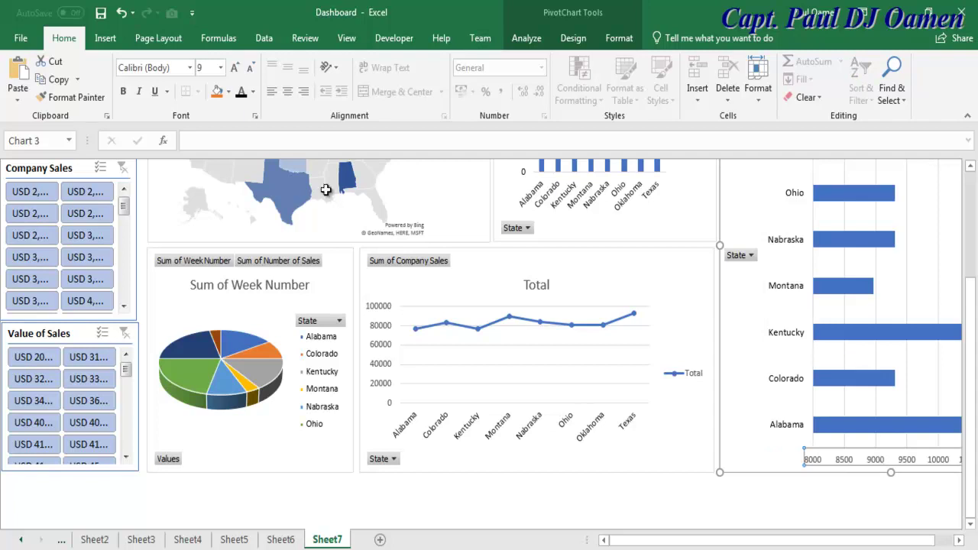
Deselect the charts and collapse the ribbon to display the dashboard from its top.
left_click(443, 481)
left_click_drag(972, 428, 977, 305)
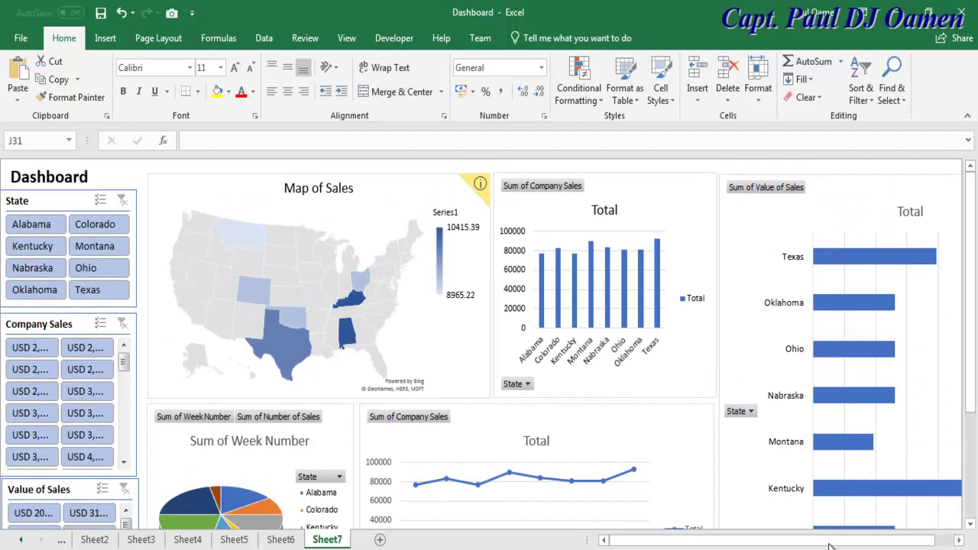
left_click(969, 119)
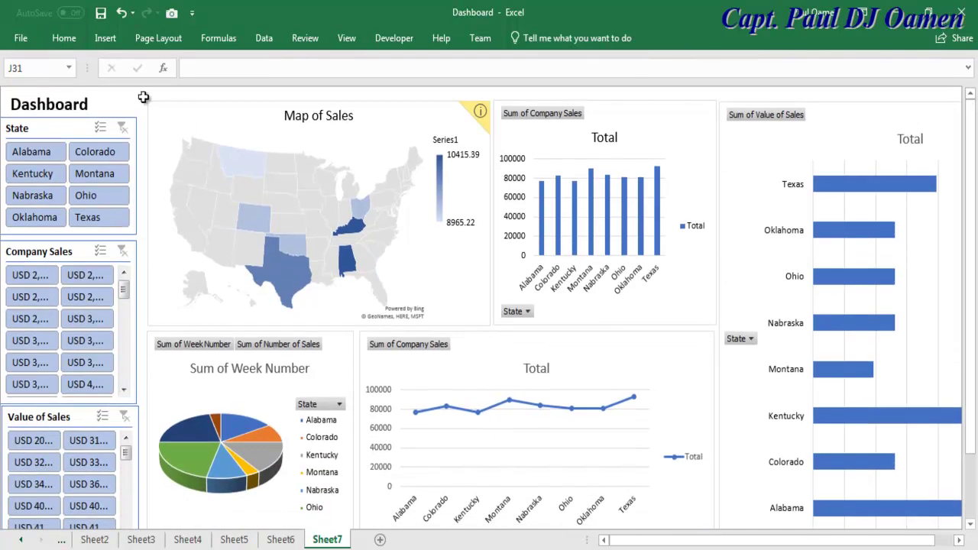
Center the Dashboard title within its text box and widen the box to match the width of the slicers below.
left_click(74, 107)
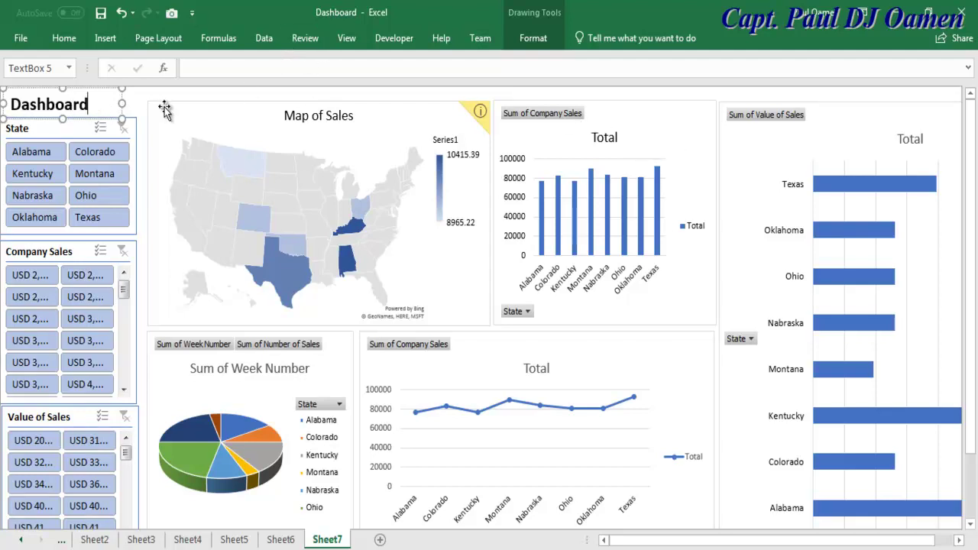
left_click(64, 38)
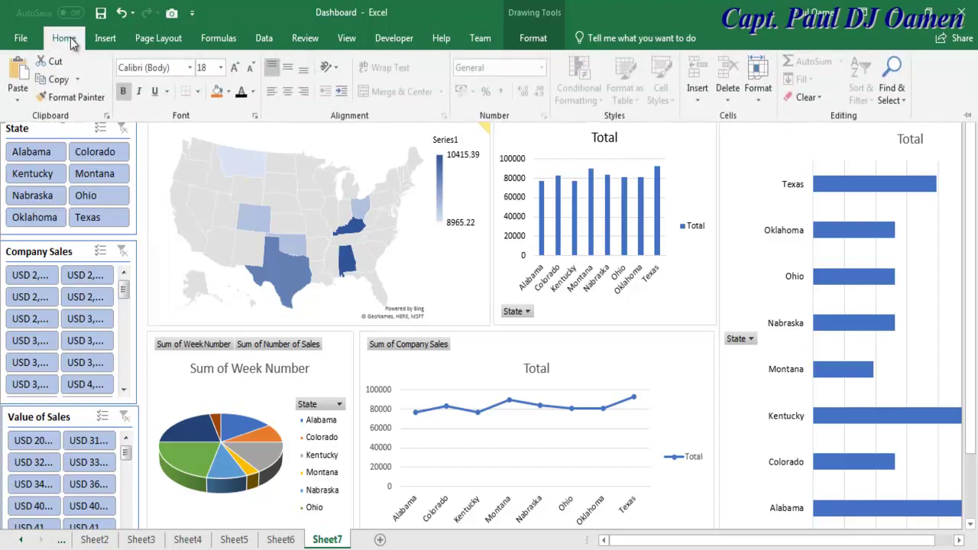
left_click(285, 93)
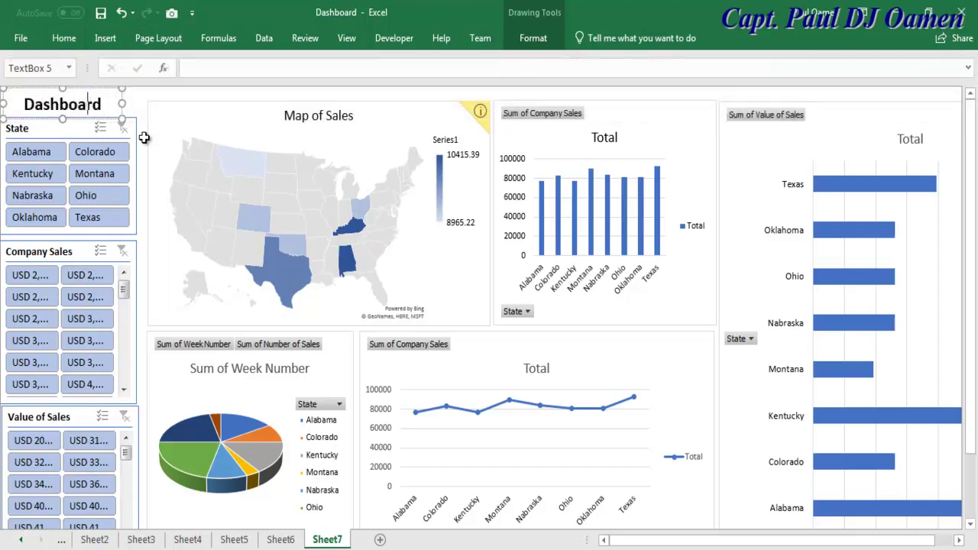
left_click_drag(124, 103, 139, 103)
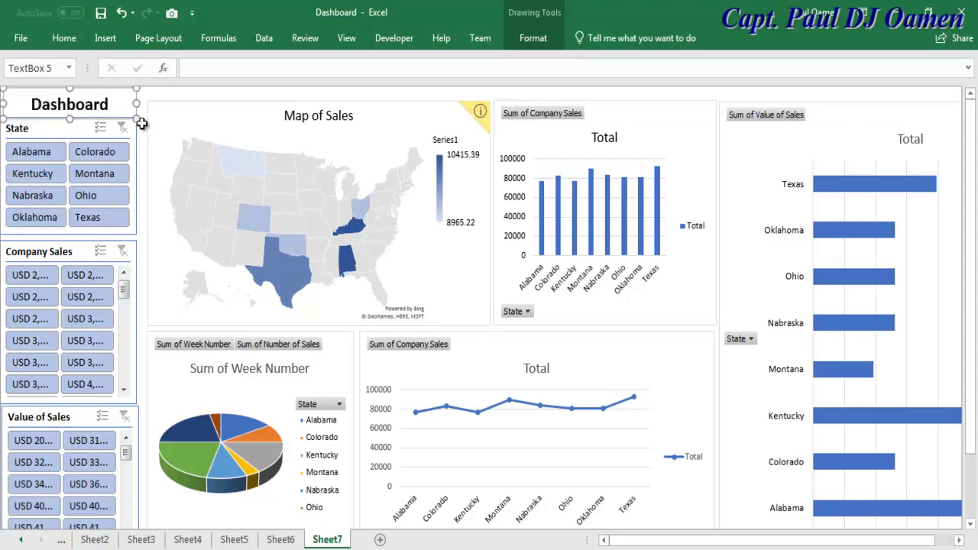
left_click(141, 124)
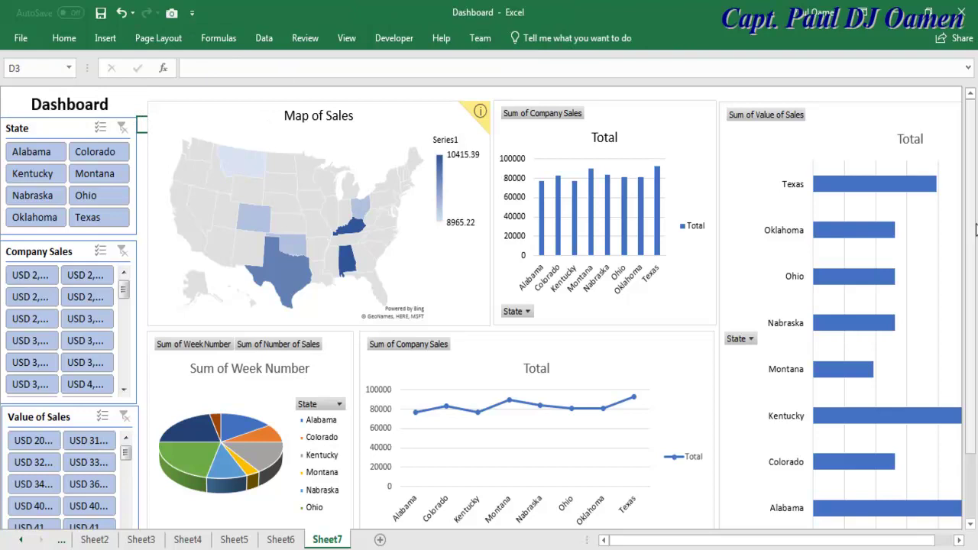
Filter the dashboard with the State slicer by Kentucky, Alabama, Nabraska, Texas and Montana, one state at a time.
scroll(917, 222, "down", 2)
scroll(921, 275, "up", 2)
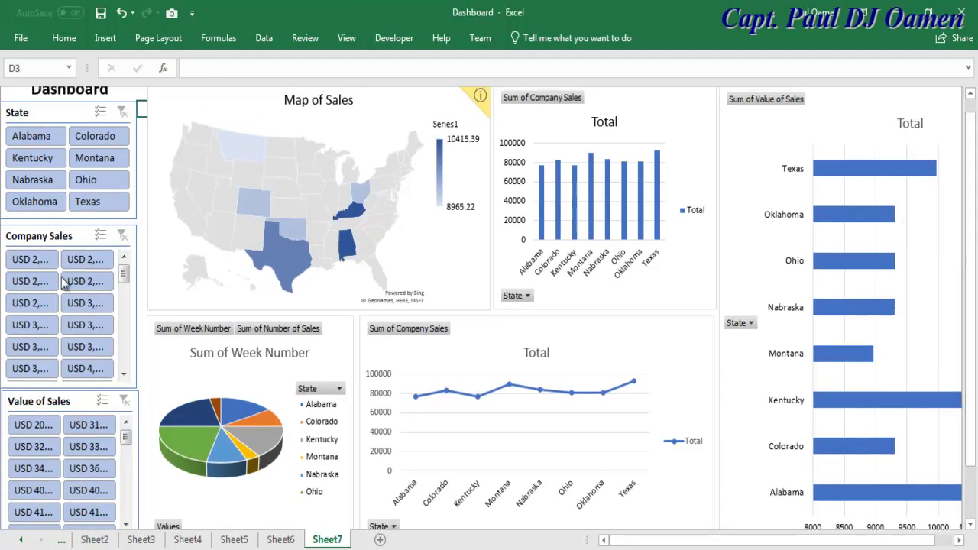
left_click(44, 158)
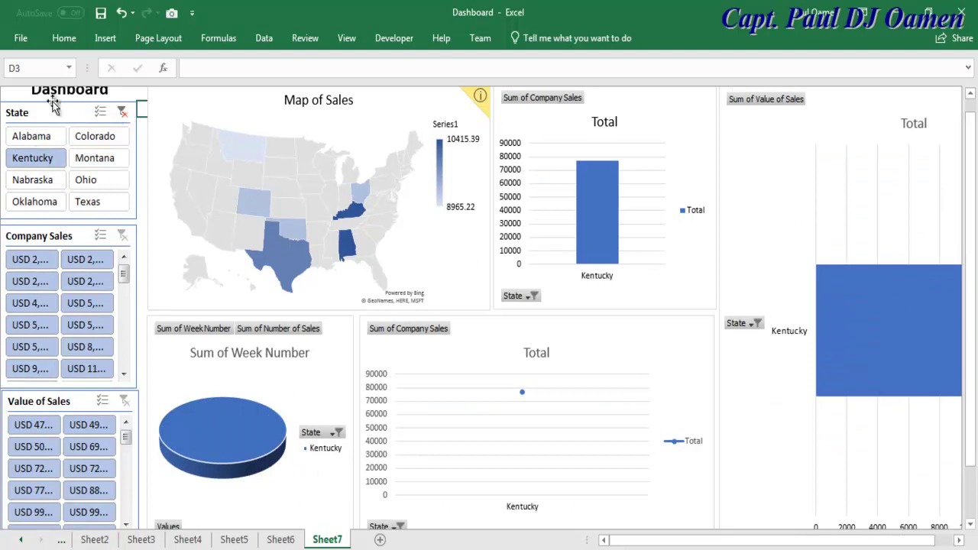
left_click_drag(977, 239, 974, 220)
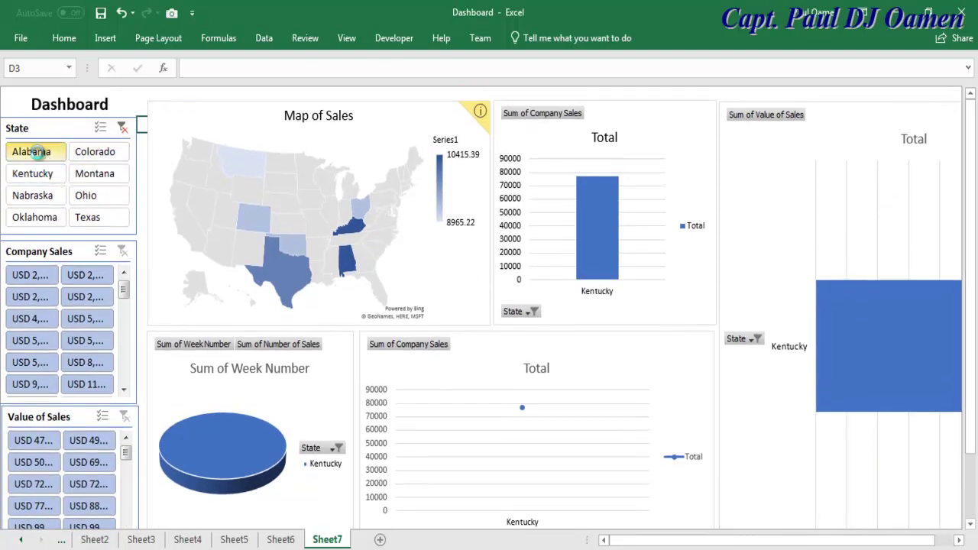
left_click(40, 153)
left_click(23, 201)
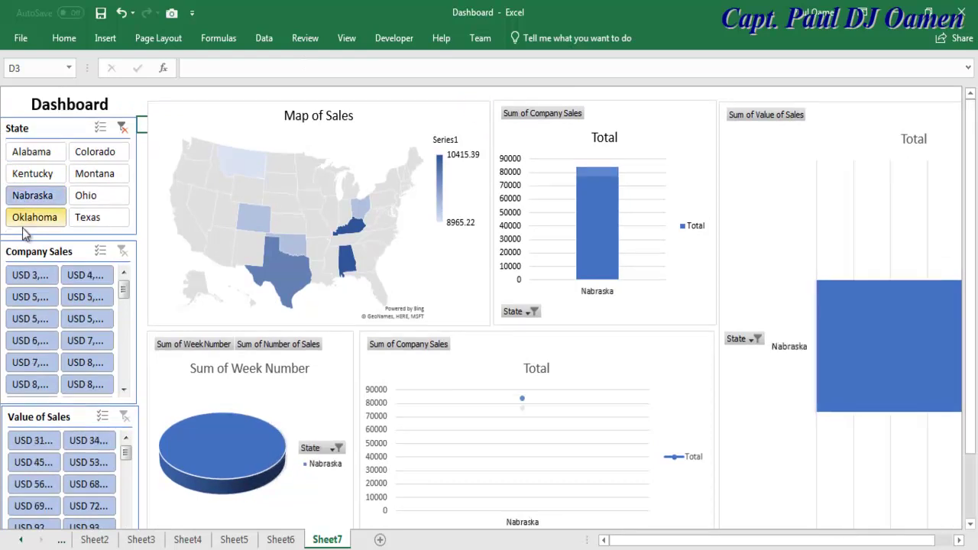
left_click(87, 217)
left_click(101, 169)
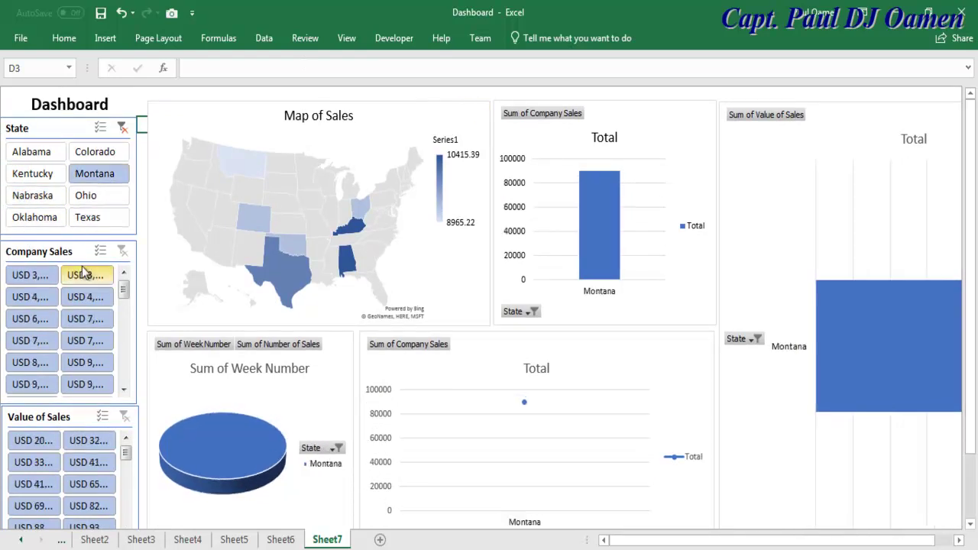
Try single amounts in the Company Sales and Value of Sales slicers and clear the filters of all three slicers.
left_click(84, 275)
left_click(81, 321)
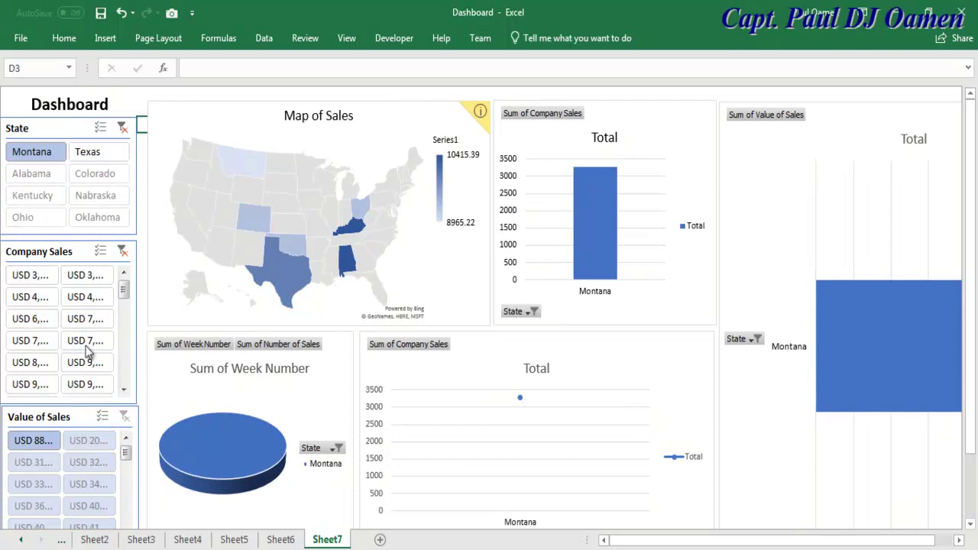
left_click(122, 251)
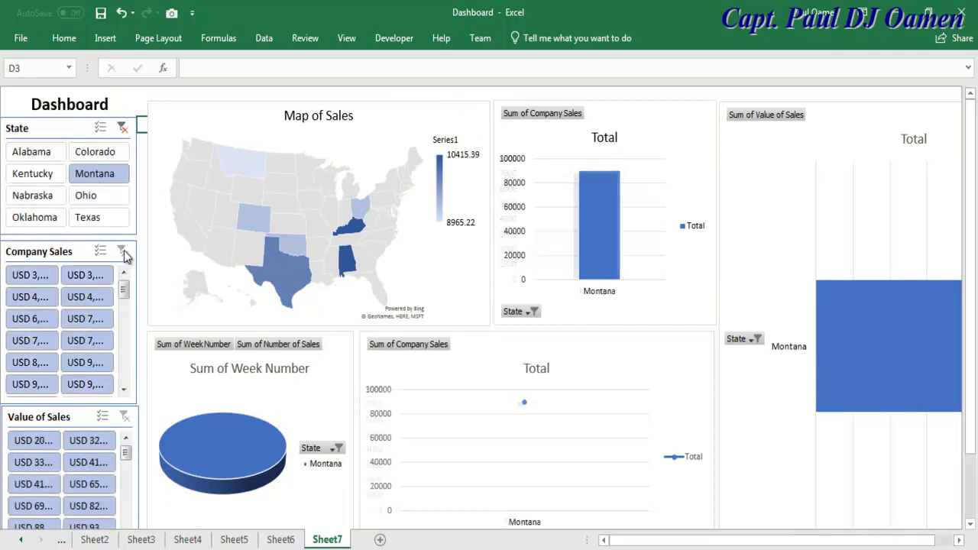
left_click(122, 129)
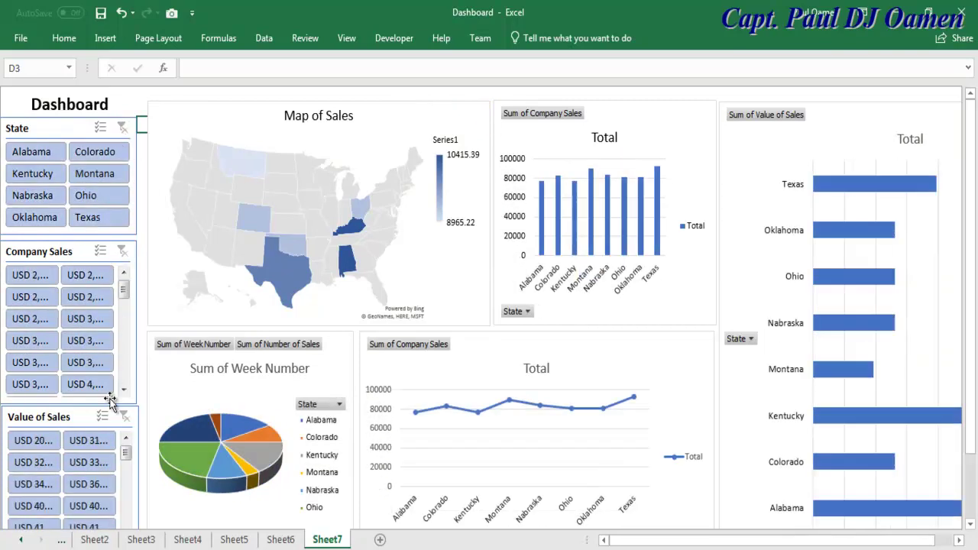
left_click(86, 444)
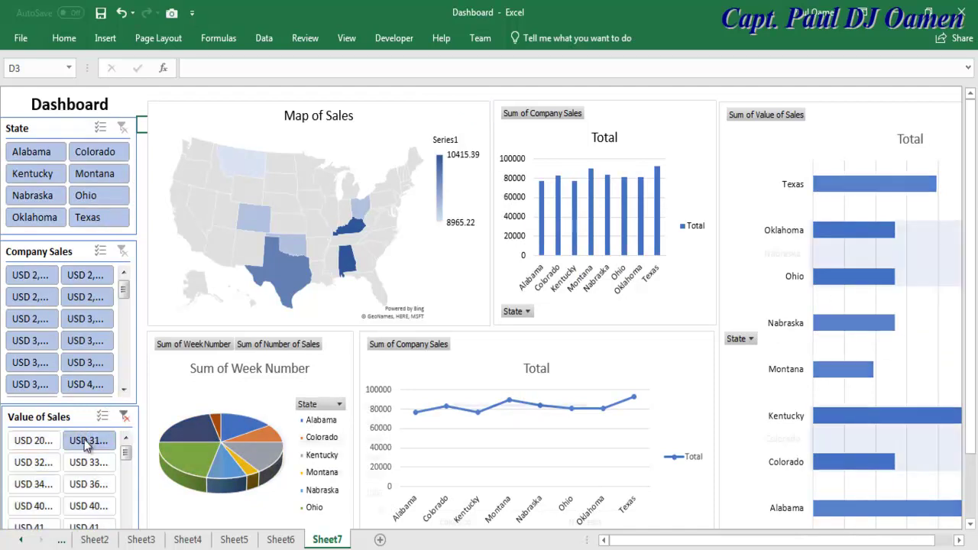
left_click(124, 417)
Narrow the plot area of the Value of Sales bar chart slightly from its right edge.
left_click_drag(975, 388, 974, 439)
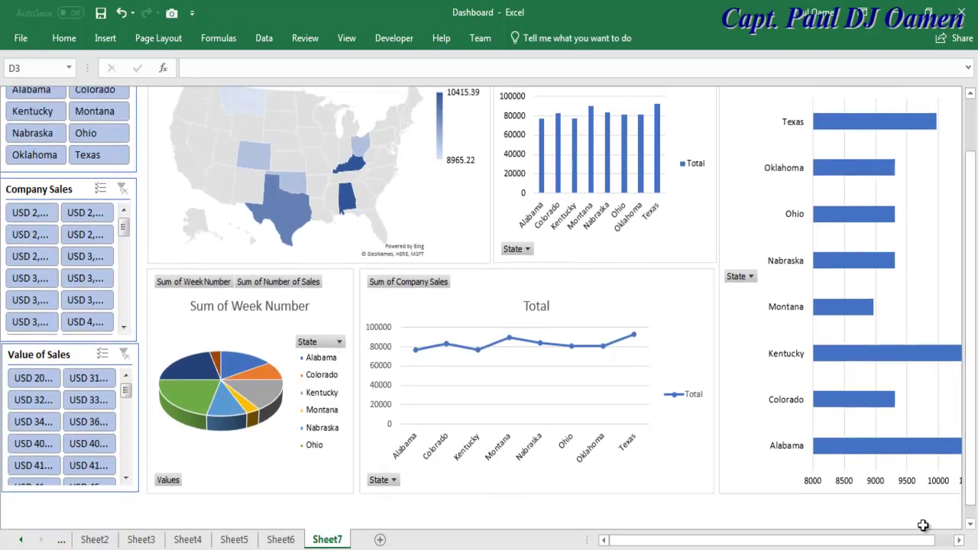
mouse_move(912, 542)
left_mouse_down()
mouse_move(921, 544)
mouse_move(885, 545)
mouse_move(913, 544)
left_mouse_up()
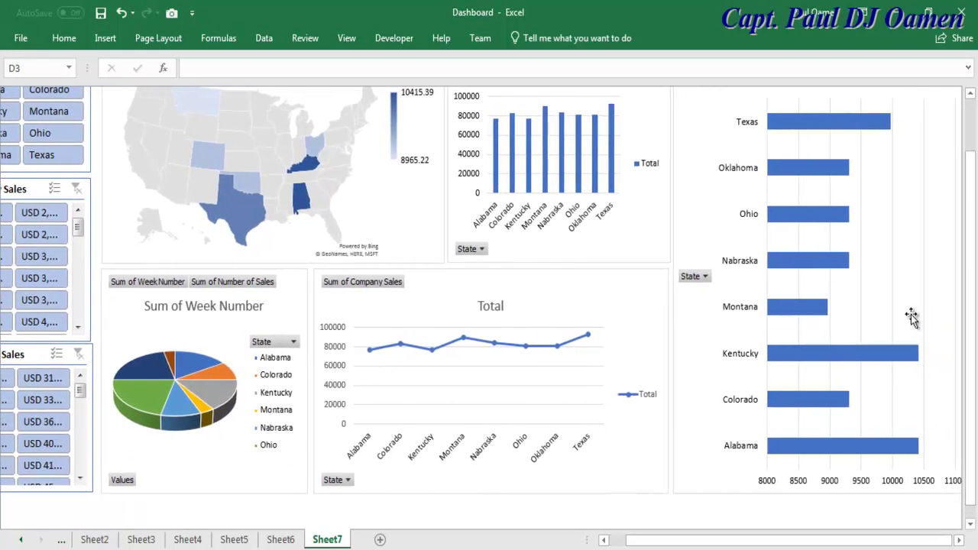
left_click(939, 247)
left_click_drag(959, 286, 931, 284)
Make the pie chart's Sum of Week Number title black.
left_click_drag(873, 546, 817, 547)
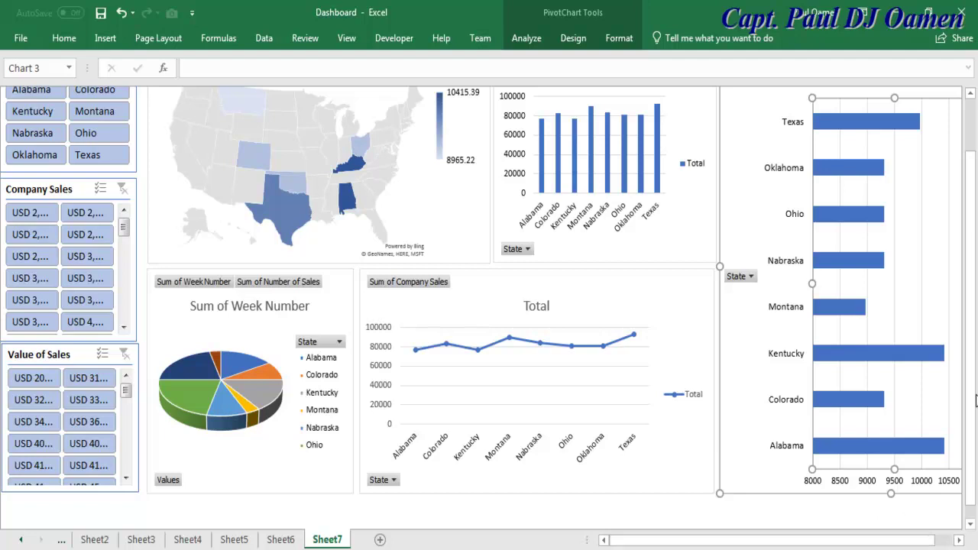
left_click_drag(974, 400, 974, 304)
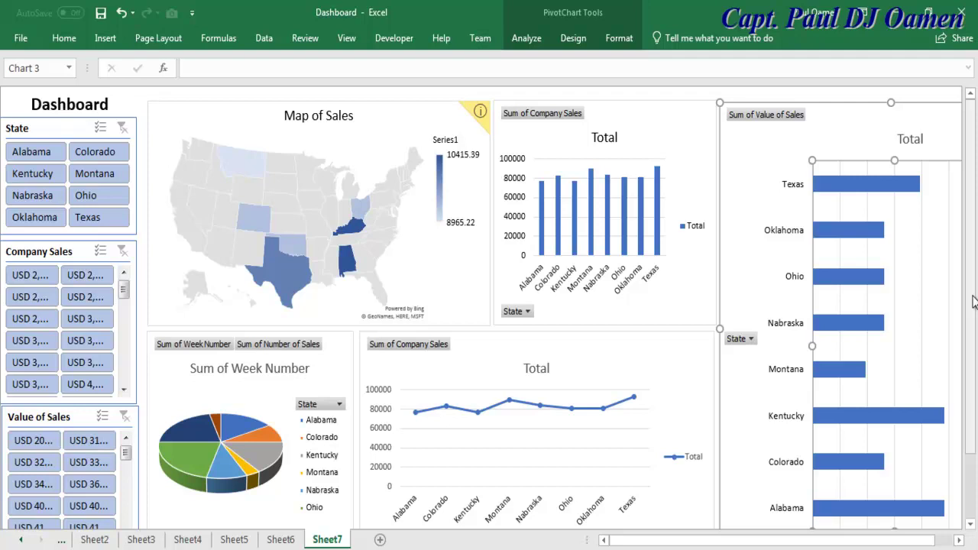
left_click(207, 369)
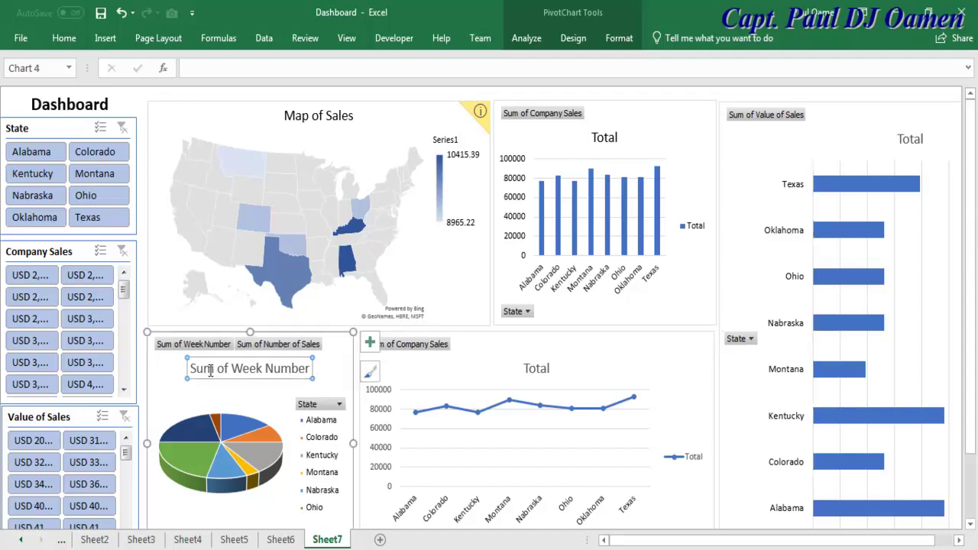
left_click(63, 38)
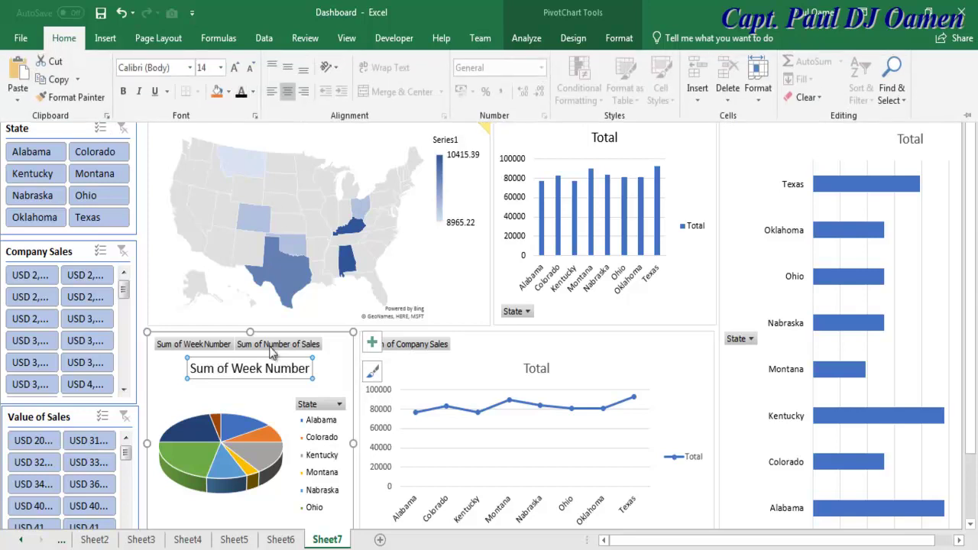